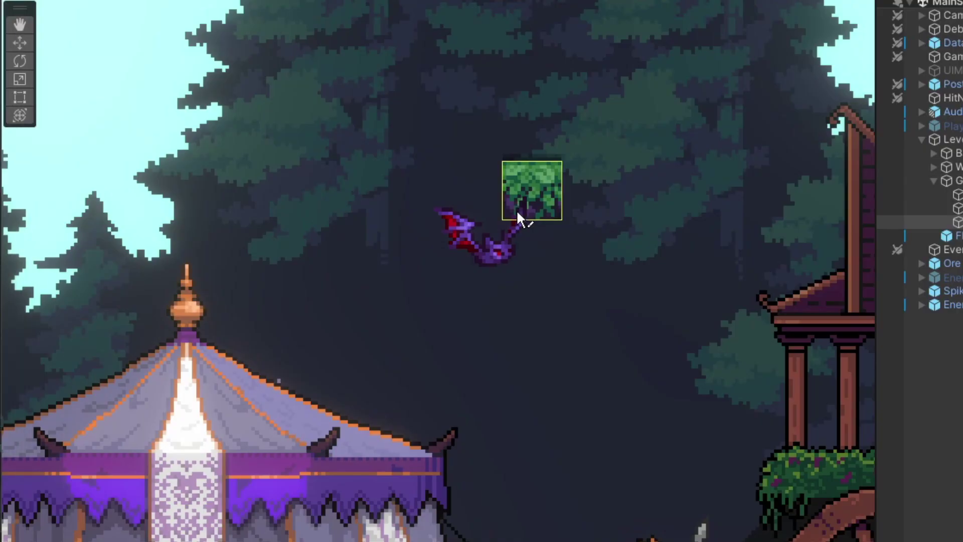
Paint W1 Palette grass tiles onto the Ground tilemap to form a floating platform
mouse_move(516, 209)
mouse_down()
mouse_move(573, 309)
mouse_move(613, 251)
mouse_move(613, 198)
mouse_move(690, 263)
mouse_move(706, 323)
mouse_move(282, 235)
mouse_move(281, 213)
mouse_move(316, 268)
mouse_move(388, 271)
mouse_move(344, 295)
mouse_move(379, 266)
mouse_up()
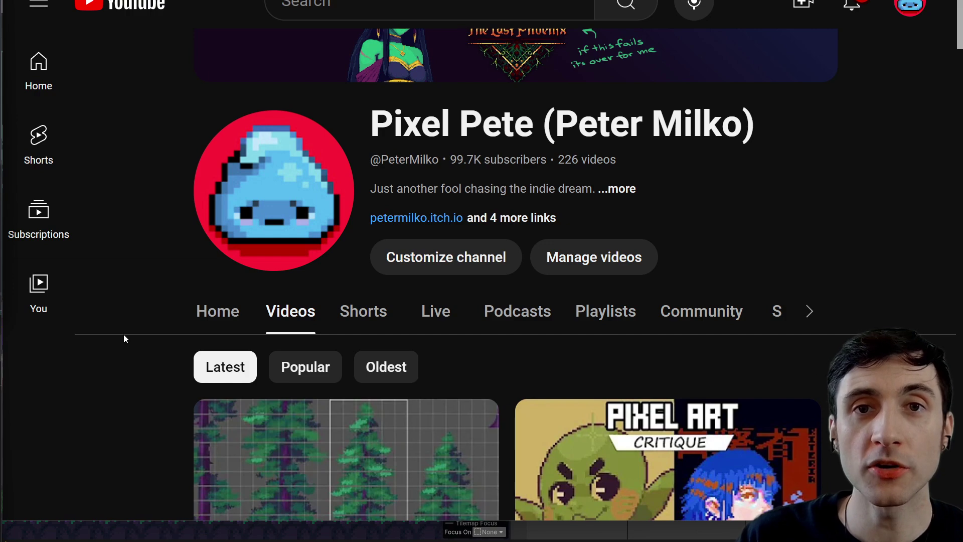
scroll(124, 334, down, 8)
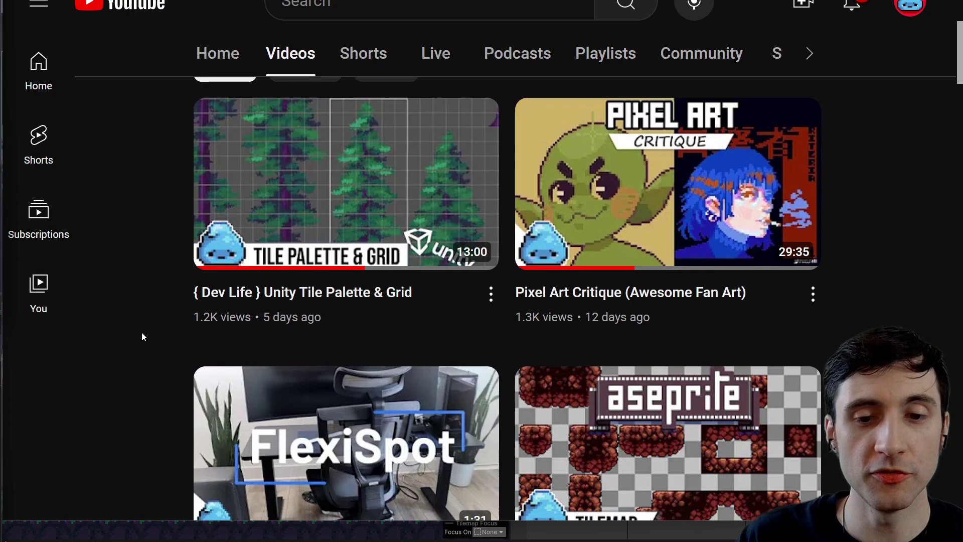
mouse_move(670, 326)
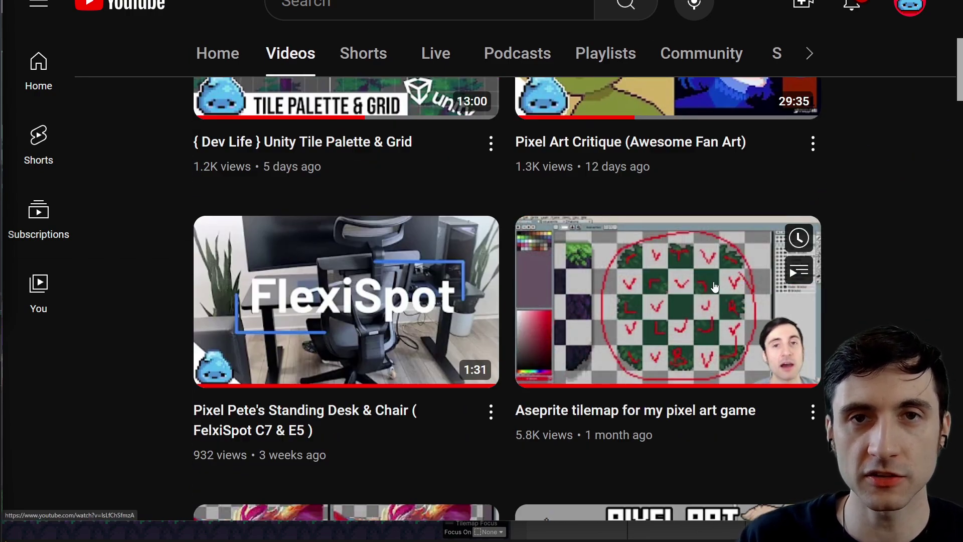
scroll(619, 269, up, 1)
scroll(619, 269, up, 4)
mouse_move(369, 197)
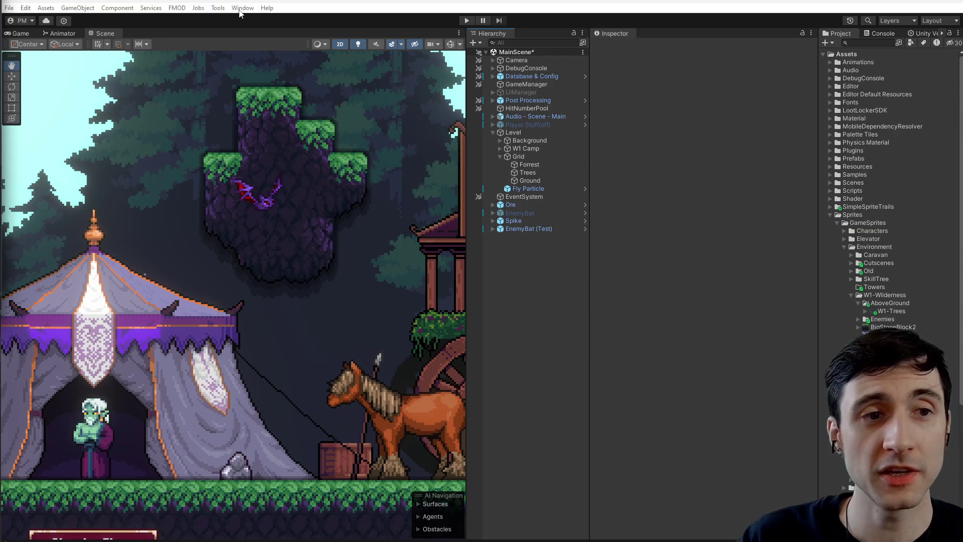
Open the Package Manager listing packages from the Unity Registry
click(241, 8)
mouse_move(292, 31)
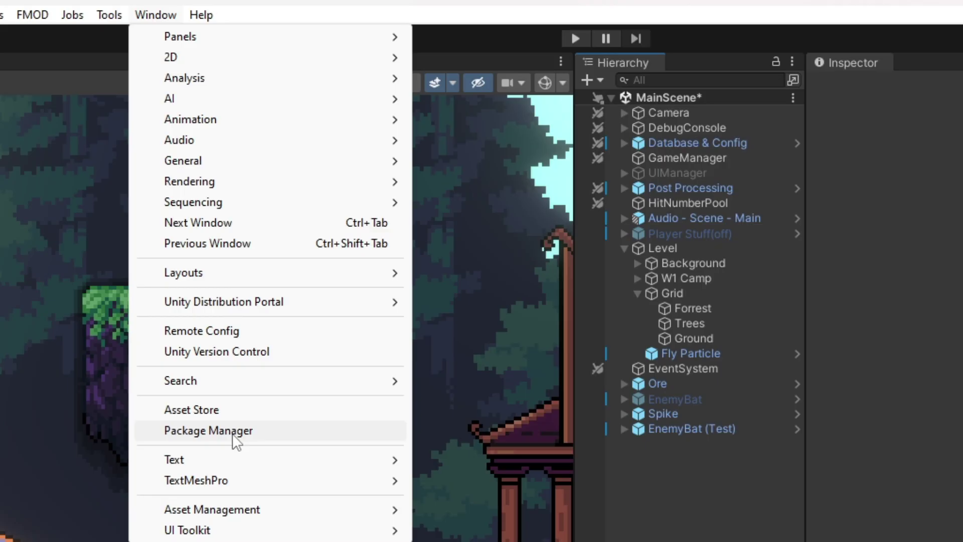
click(234, 433)
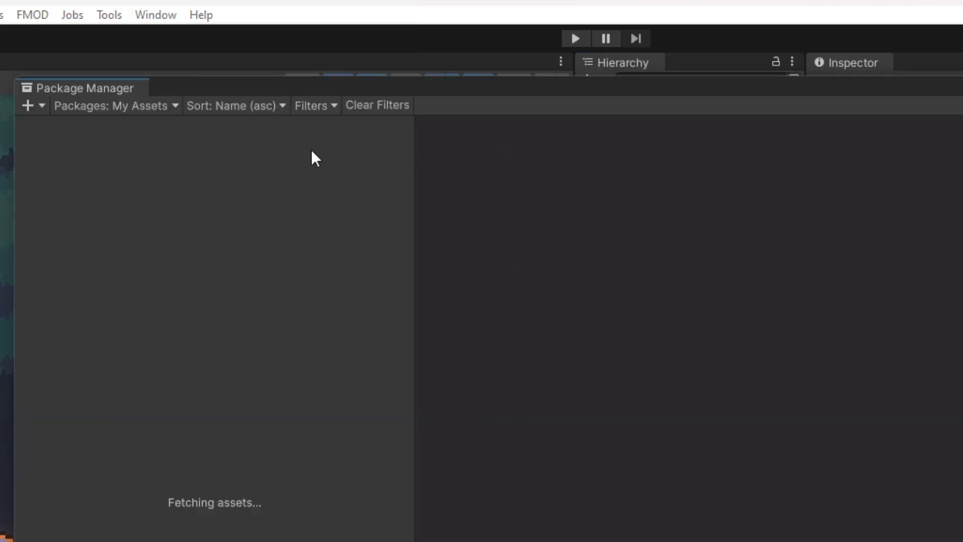
click(145, 108)
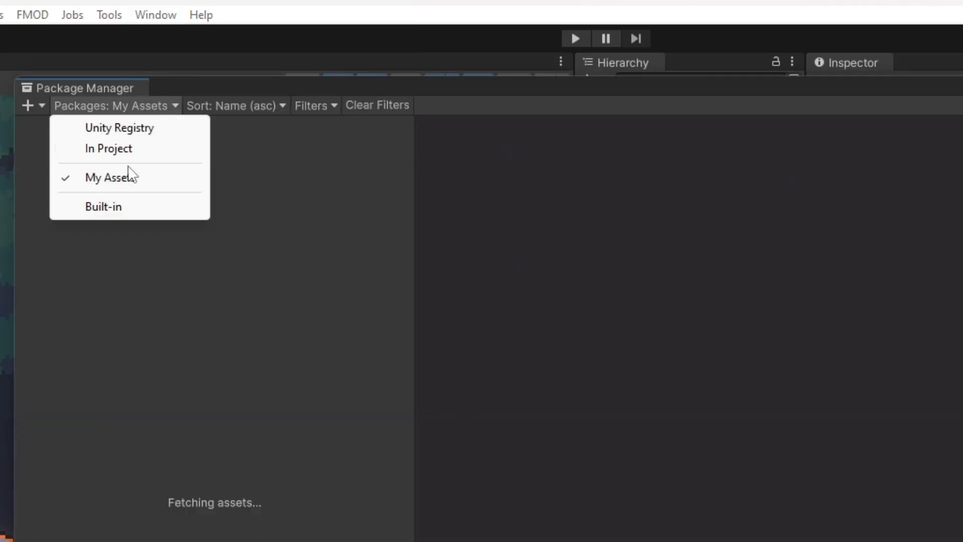
click(129, 128)
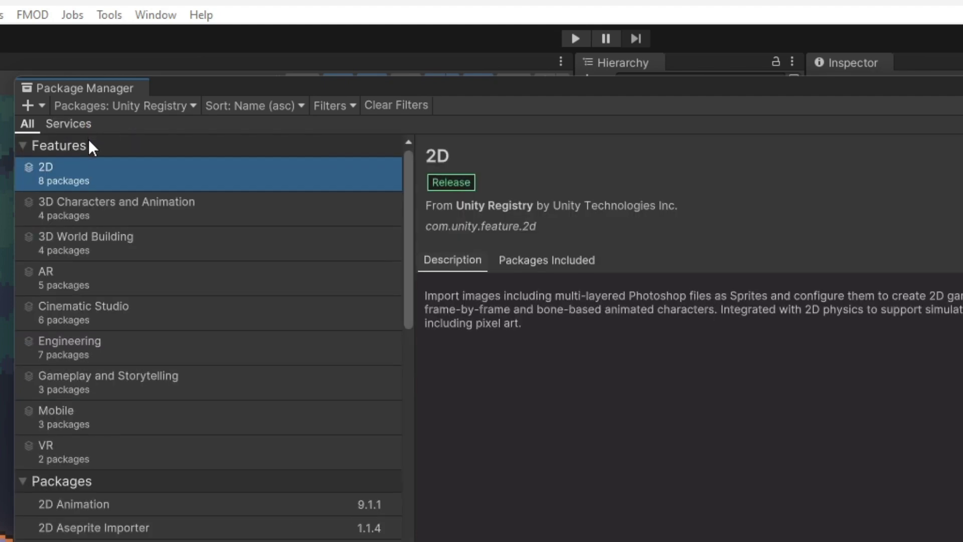
View the installed 2D Tilemap Editor and 2D Tilemap Extras package details
scroll(30, 146, down, 3)
scroll(208, 337, down, 3)
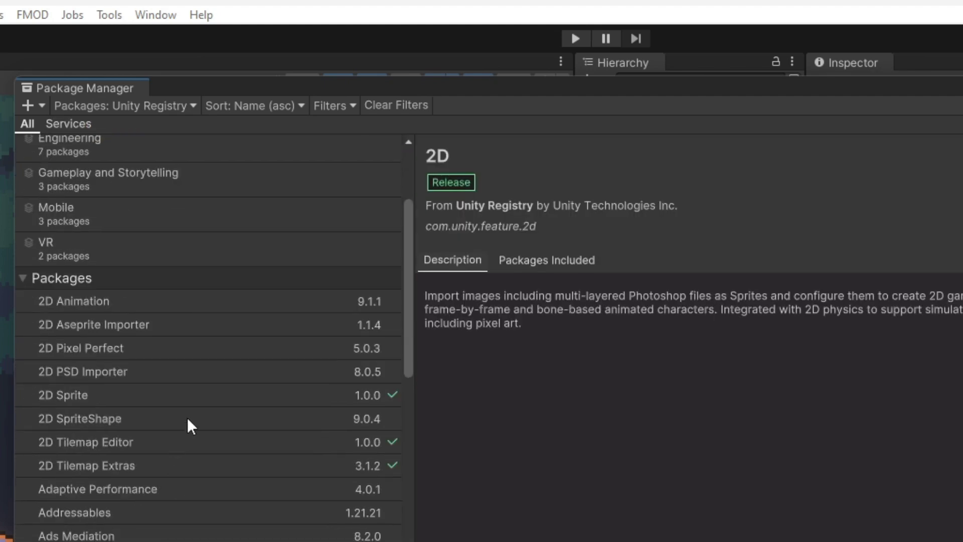
click(161, 447)
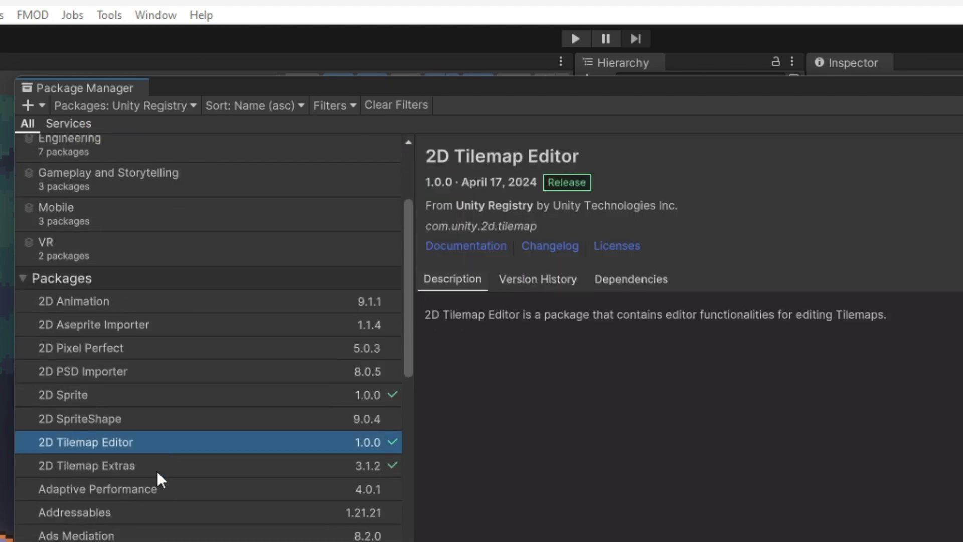
click(159, 468)
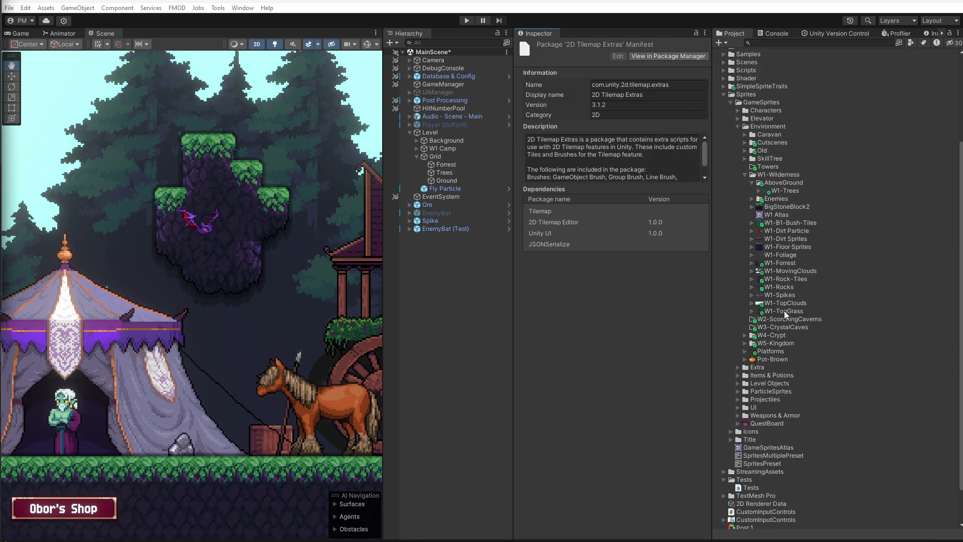
Show W1-TopGrass import settings in a widened Inspector with an enlarged sprite preview
click(784, 311)
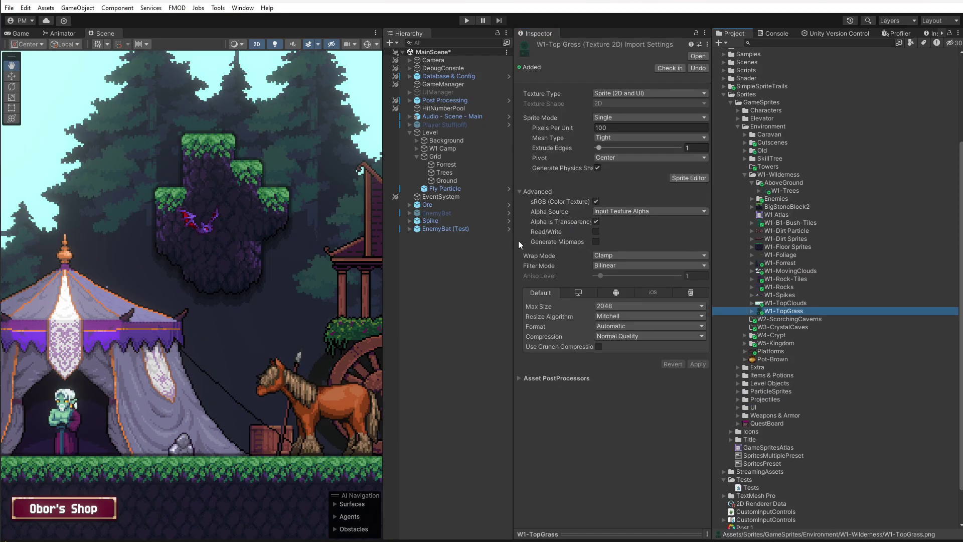
drag(514, 240, 449, 246)
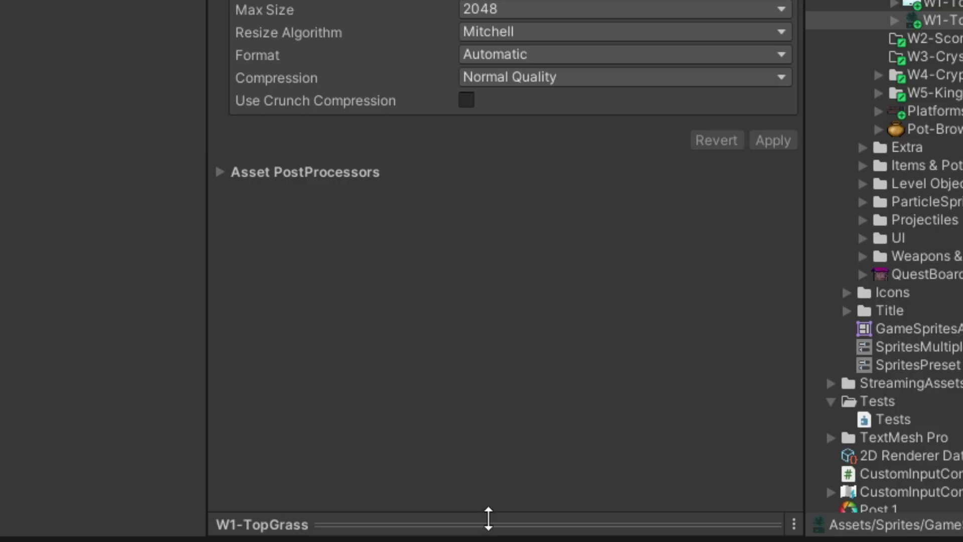
drag(488, 501, 492, 204)
right_click(943, 20)
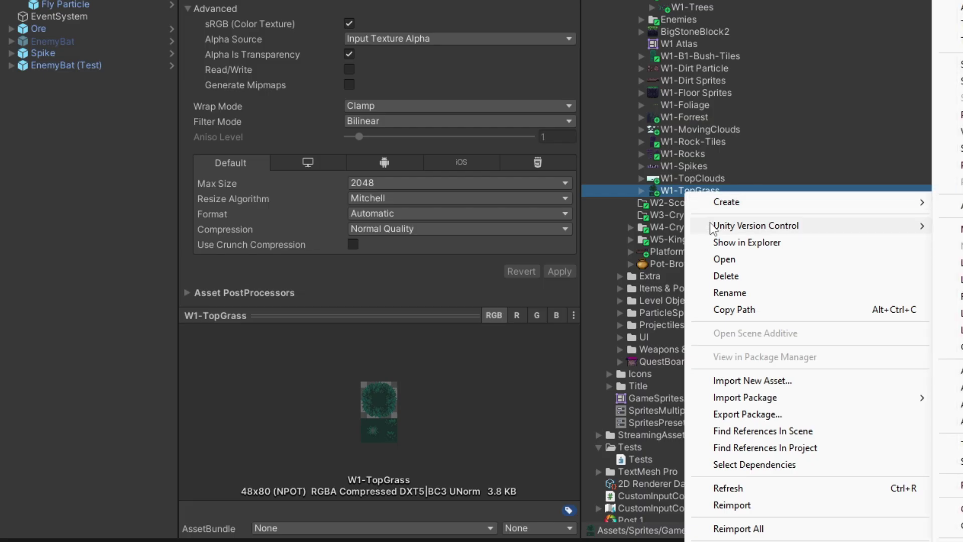
Reveal W1-TopGrass in the W1-Wilderness folder and view the PNG enlarged, then close it
click(739, 243)
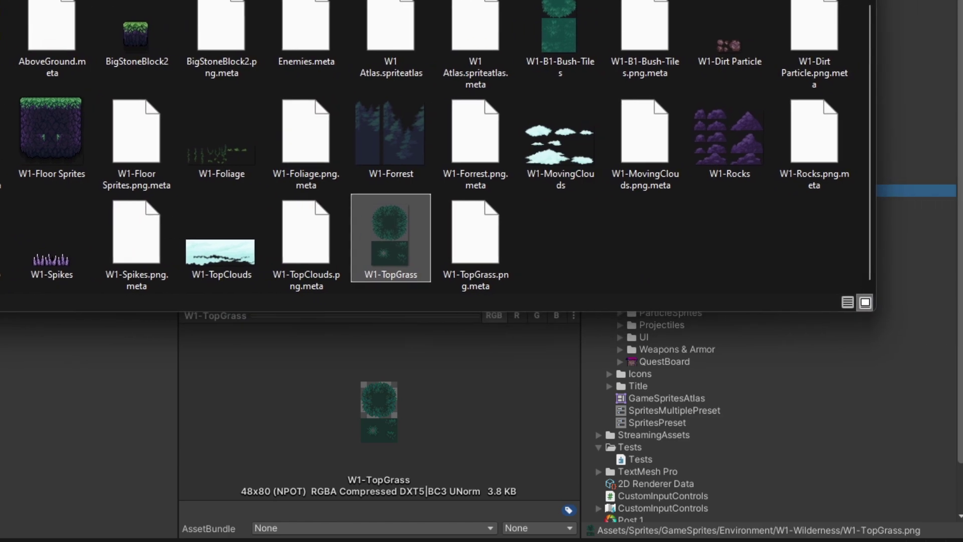
double_click(395, 239)
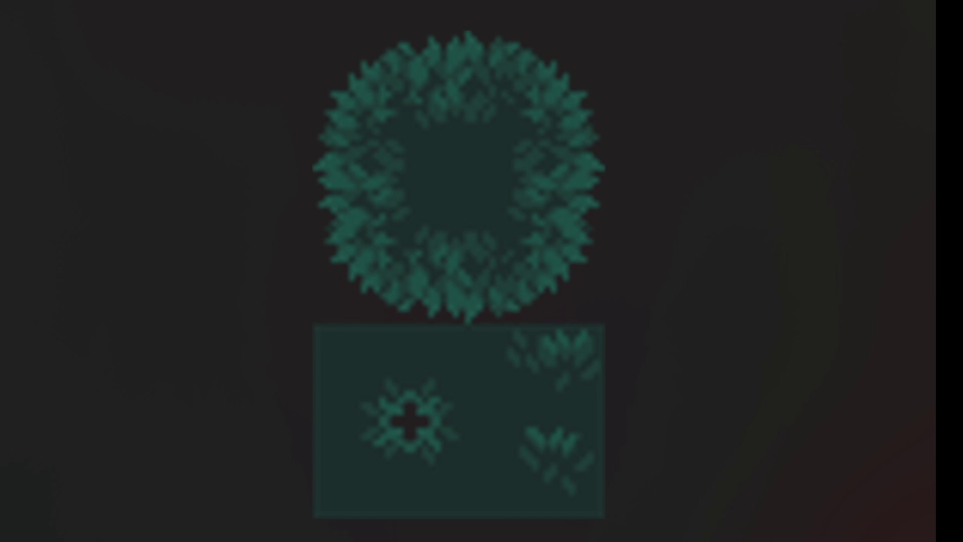
key(Escape)
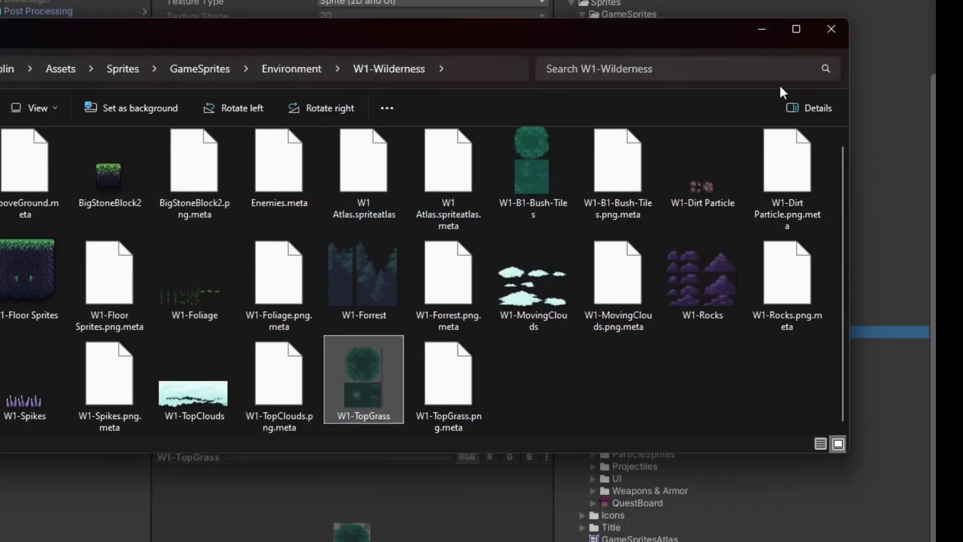
Set W1-TopGrass to 16 pixels per unit, Multiple sprite mode and Point filtering
click(831, 28)
click(364, 81)
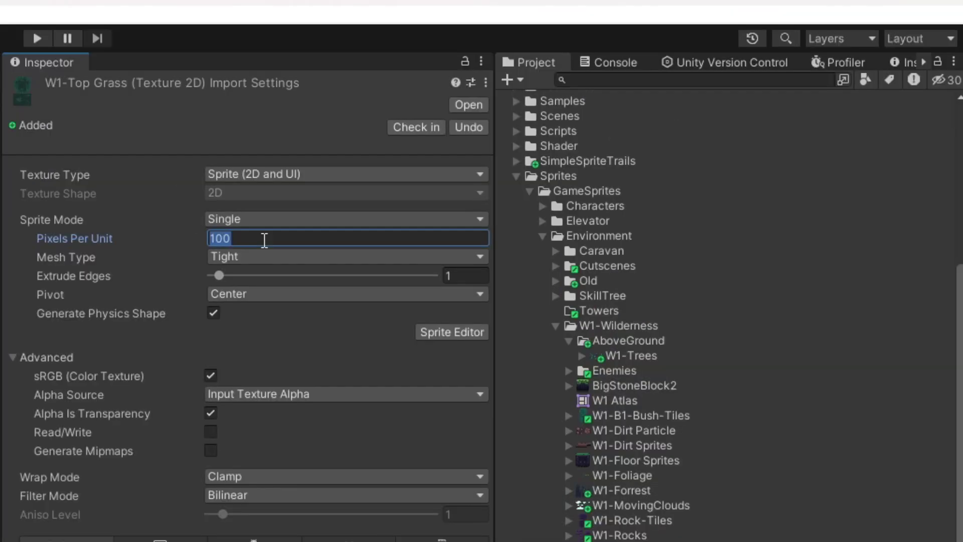
text(16)
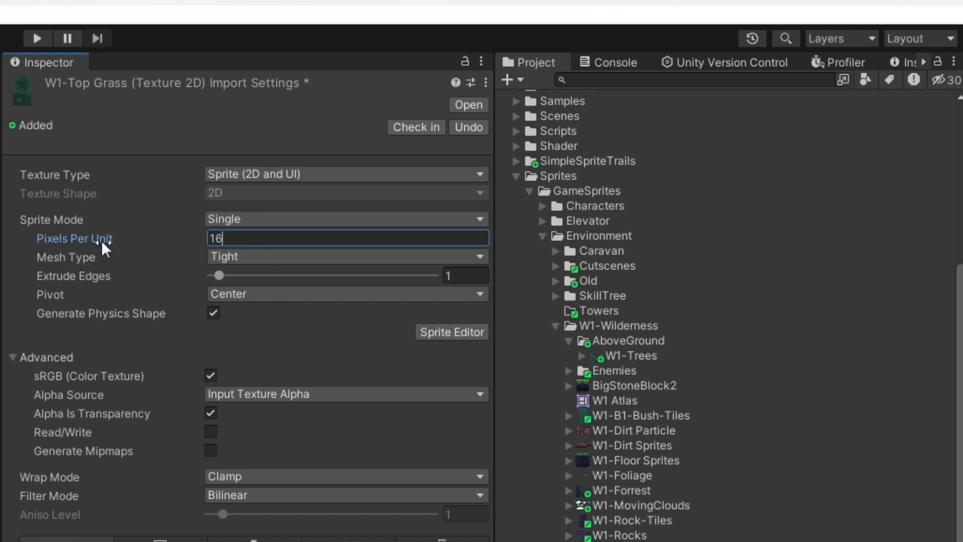
click(258, 220)
click(278, 264)
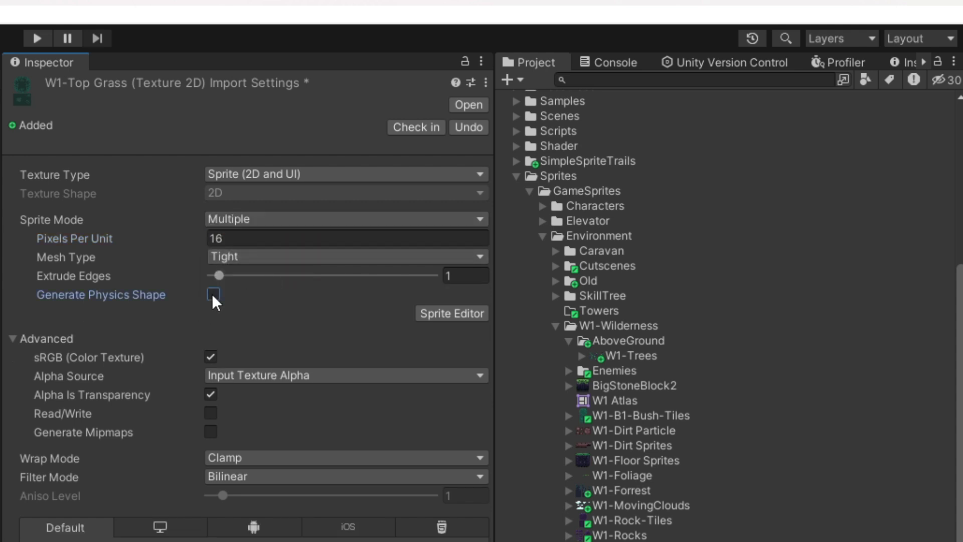
click(257, 483)
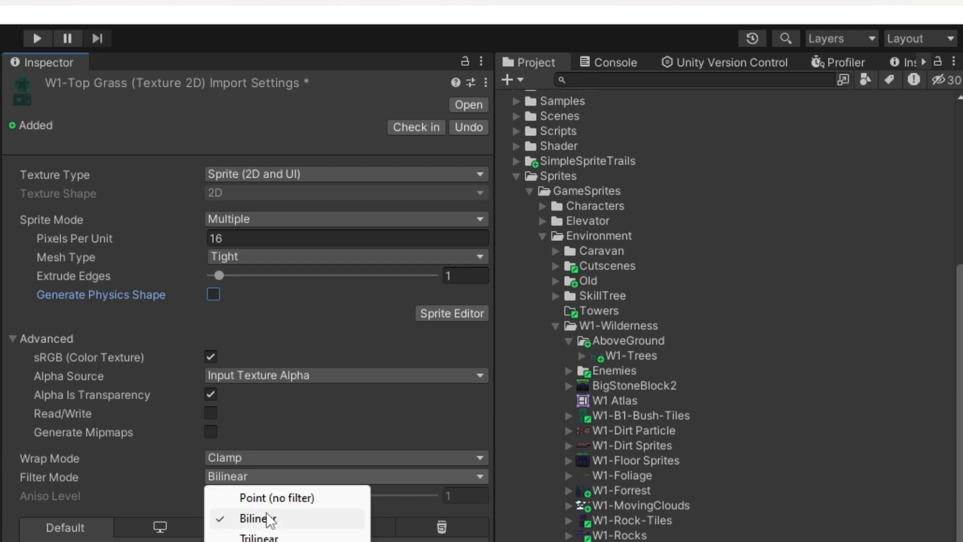
click(271, 497)
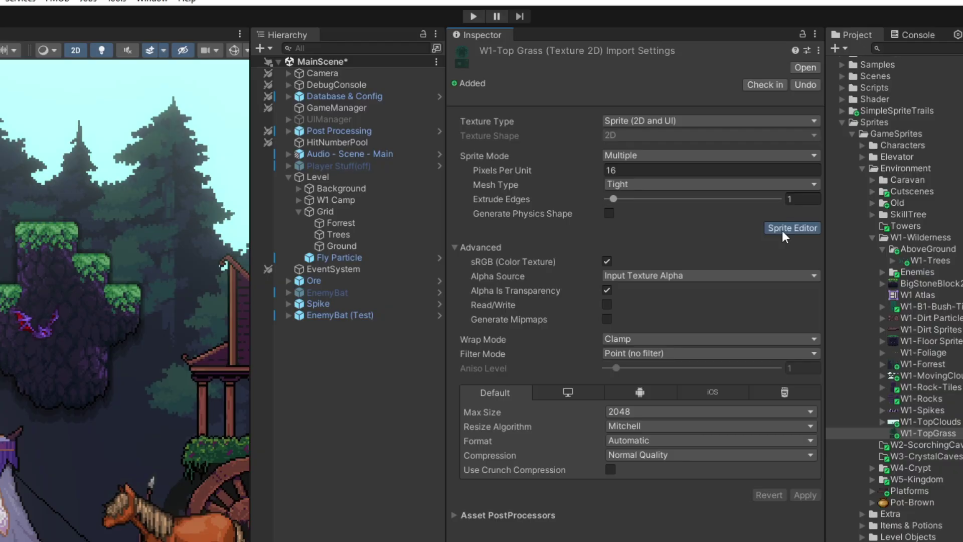
Set compression to None, apply the import settings, and dock the Sprite Editor in the main view
click(448, 315)
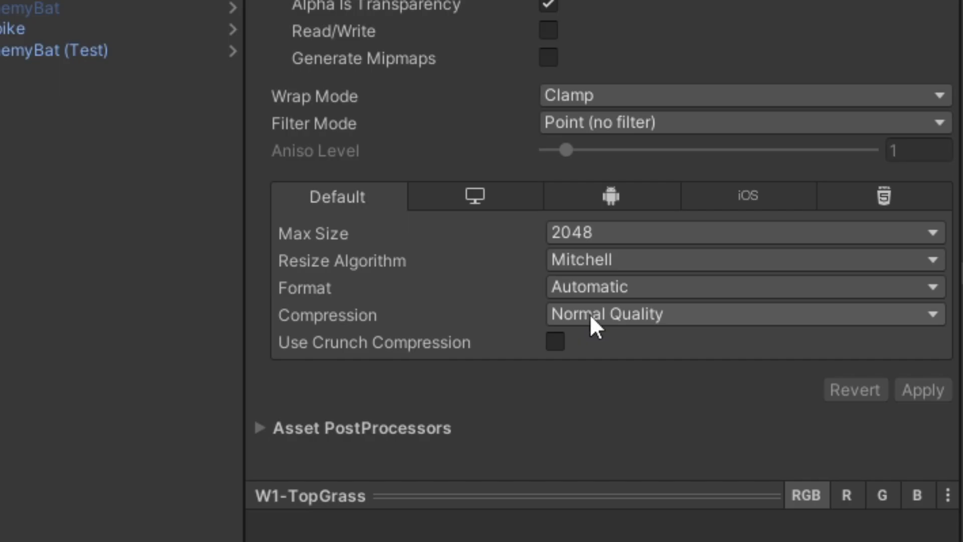
click(627, 454)
click(650, 474)
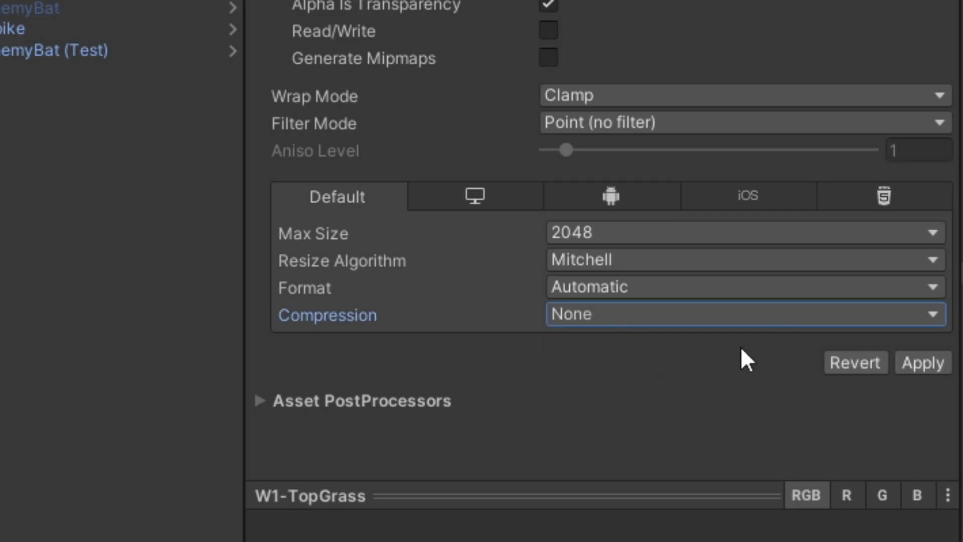
click(921, 364)
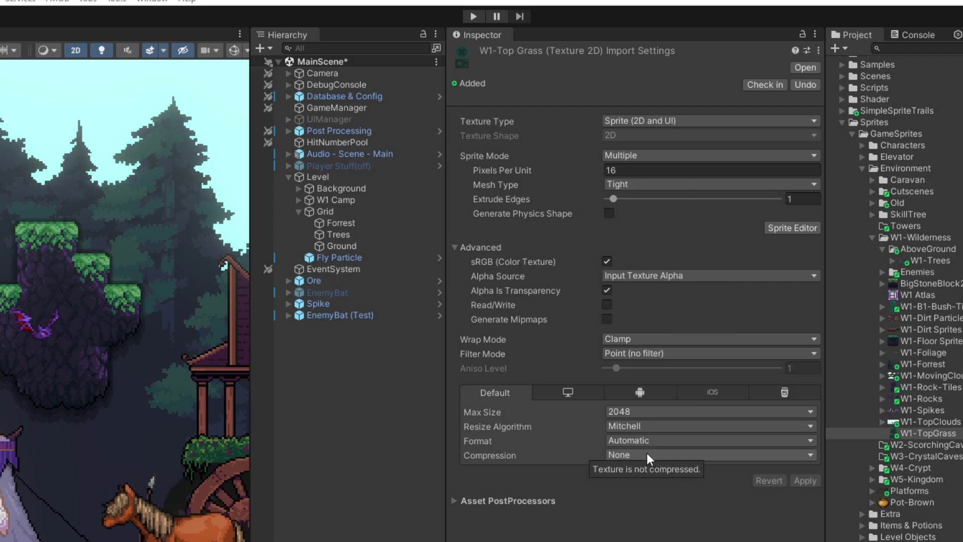
drag(962, 41, 241, 15)
Slice the texture by cell size into 16x16 cells and apply
click(80, 26)
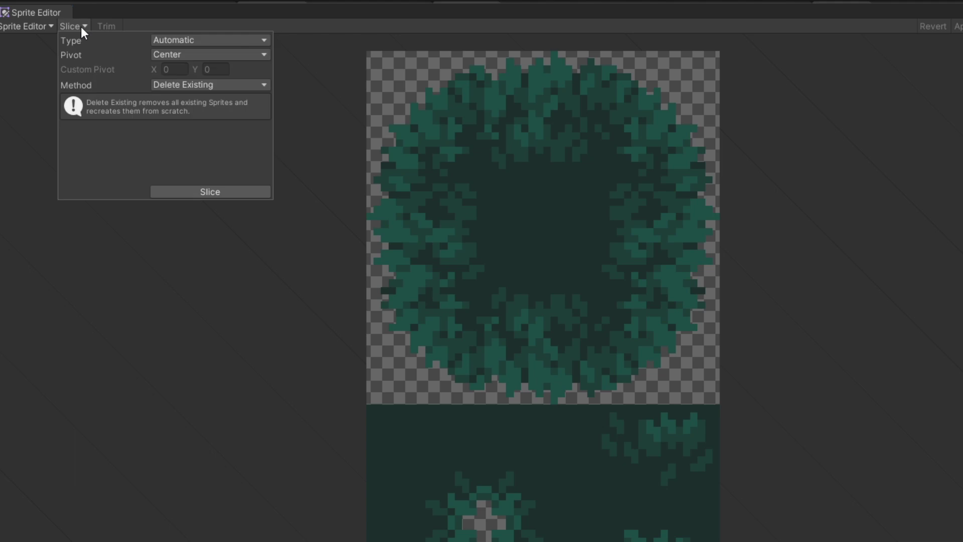
click(189, 41)
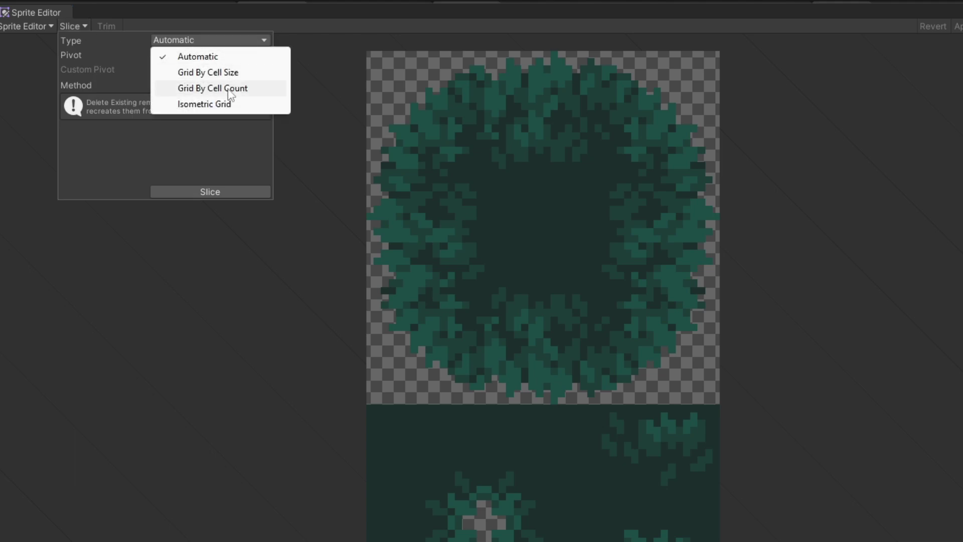
click(234, 73)
click(183, 57)
text(16)
click(242, 56)
text(16)
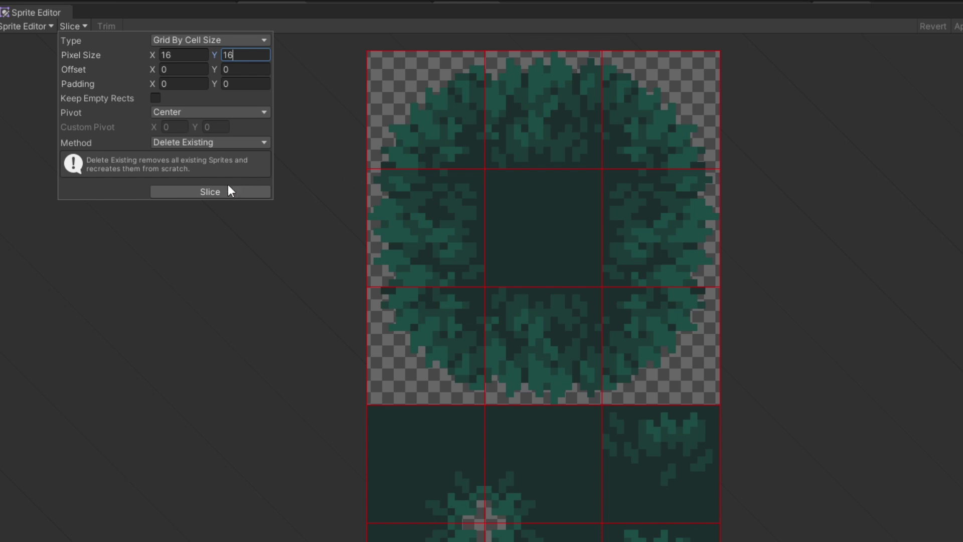
click(212, 193)
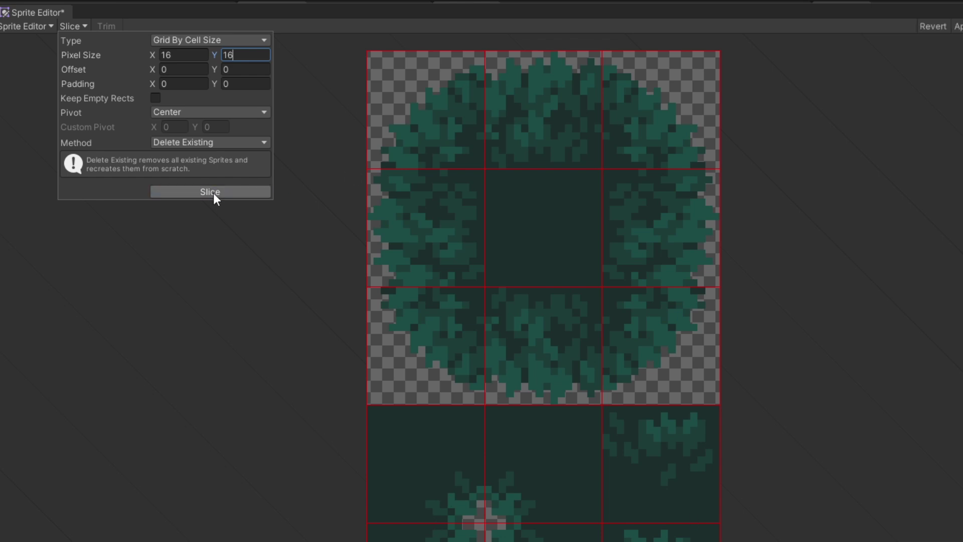
click(959, 26)
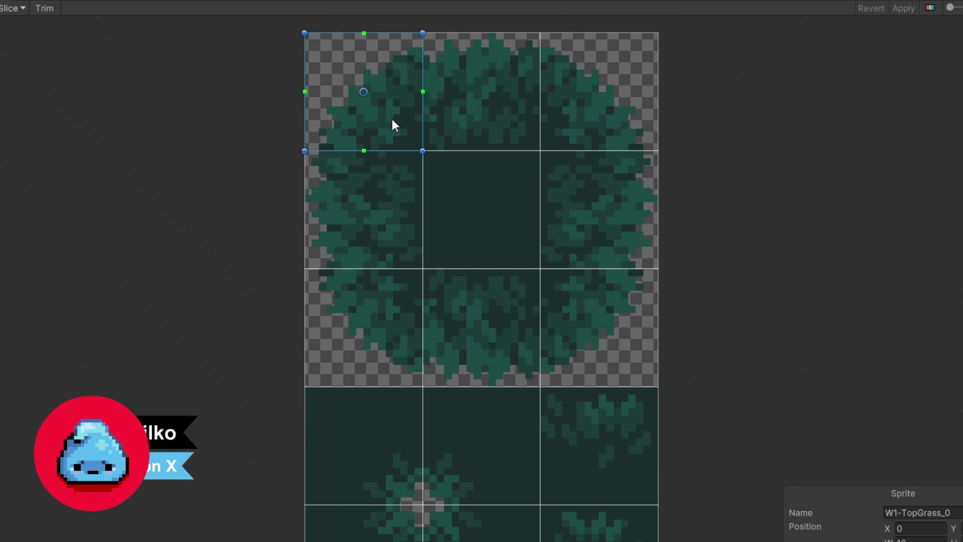
Select sliced grass tiles and begin renaming the first to W1-TopGrass_TL
click(510, 119)
click(587, 118)
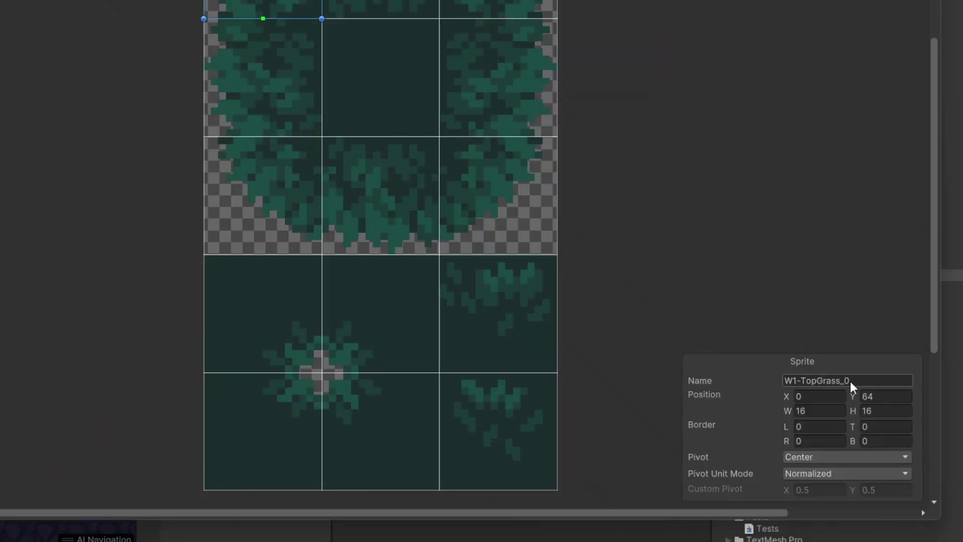
double_click(854, 381)
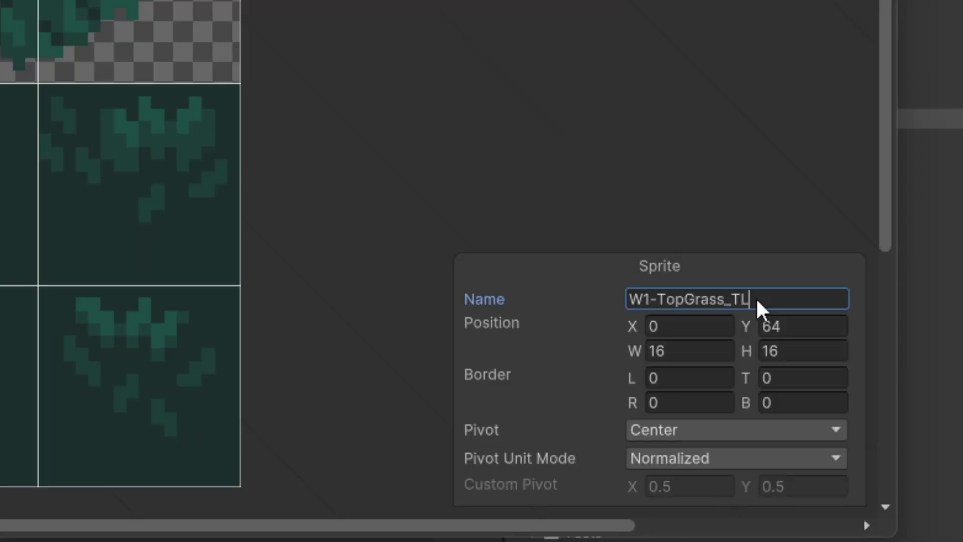
Replace slice number suffixes with position codes such as T, TR, LS and I
double_click(773, 300)
text(T)
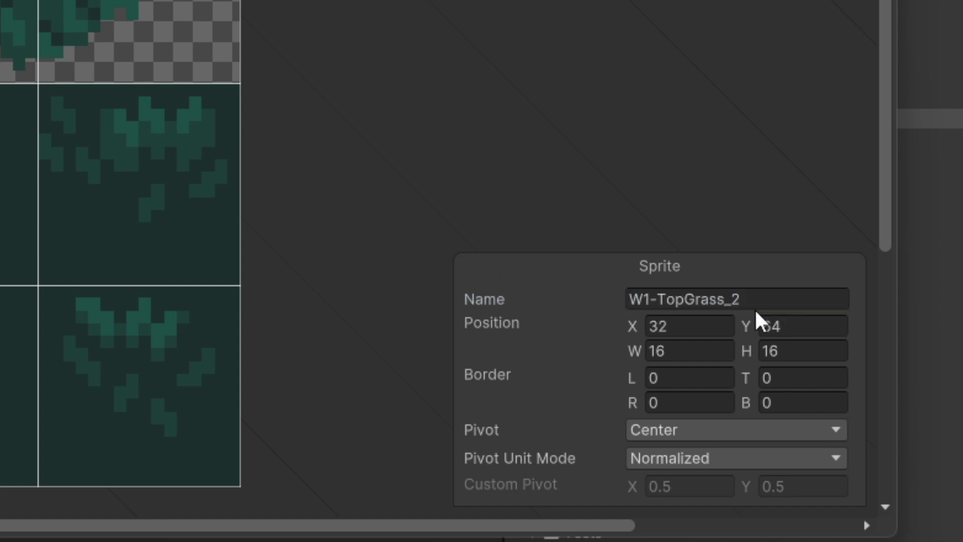
click(785, 300)
click(764, 299)
key(BackSpace)
text(TR)
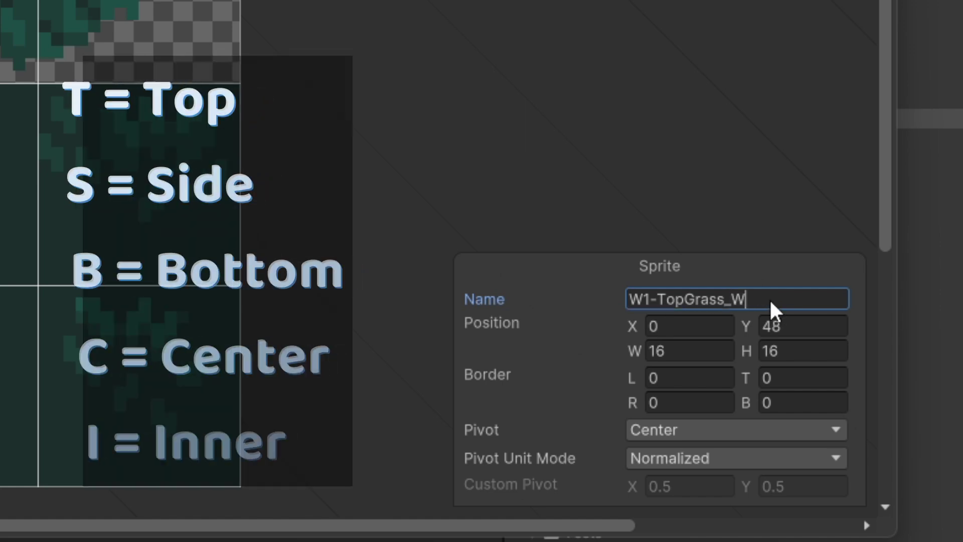
key(BackSpace)
text(LS)
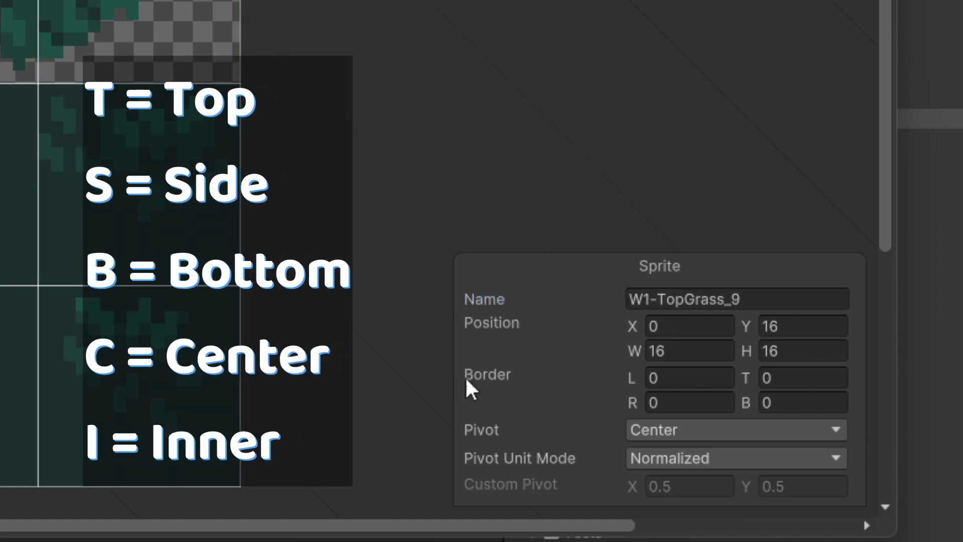
click(776, 299)
key(BackSpace)
text(I)
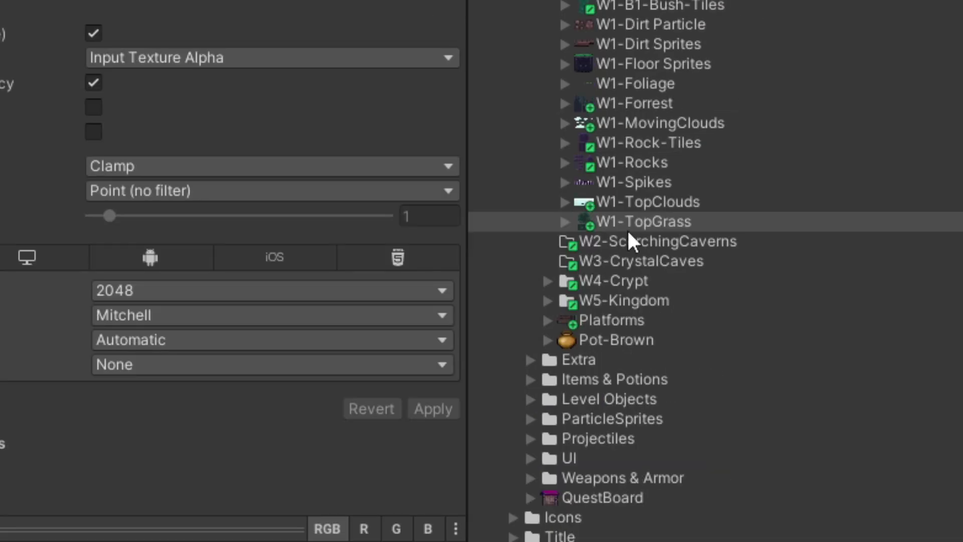
With W1-TopGrass selected, create a Rule Tile via Assets > Create named TopGrassRuleTile
click(564, 222)
scroll(657, 223, down, 5)
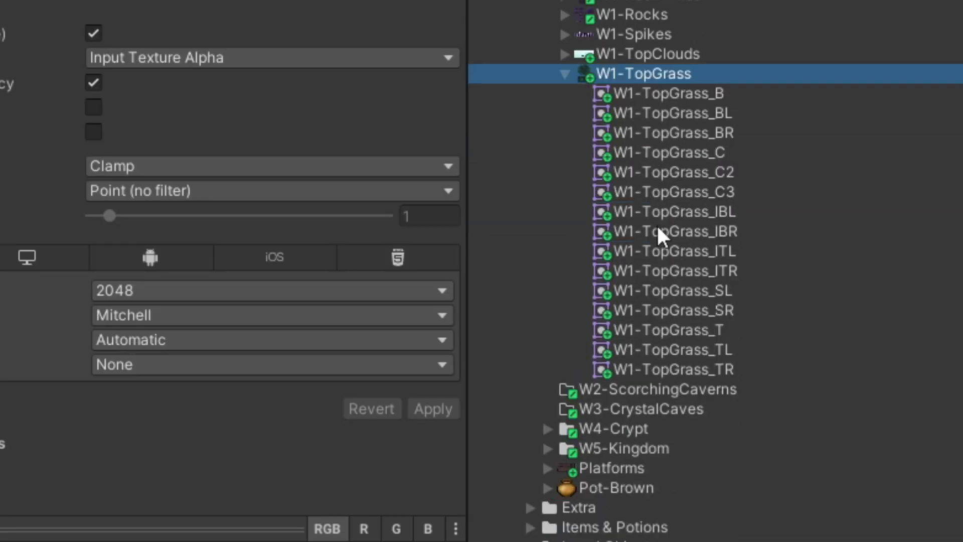
click(664, 96)
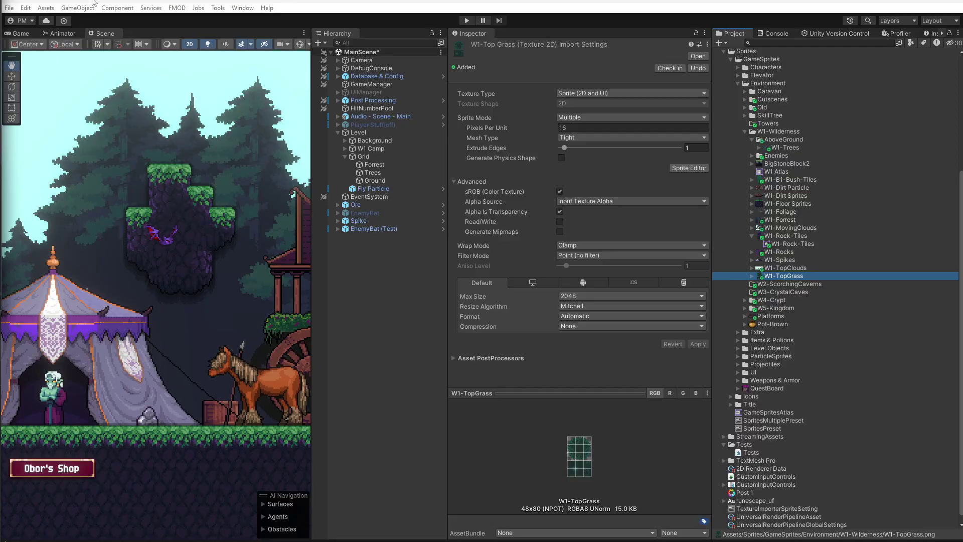
click(46, 8)
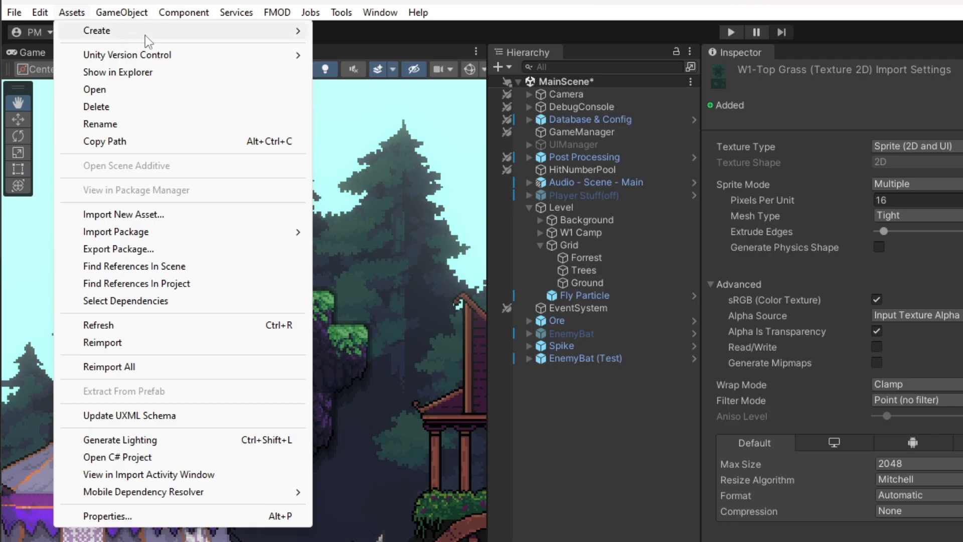
mouse_move(93, 23)
mouse_move(422, 150)
mouse_move(626, 173)
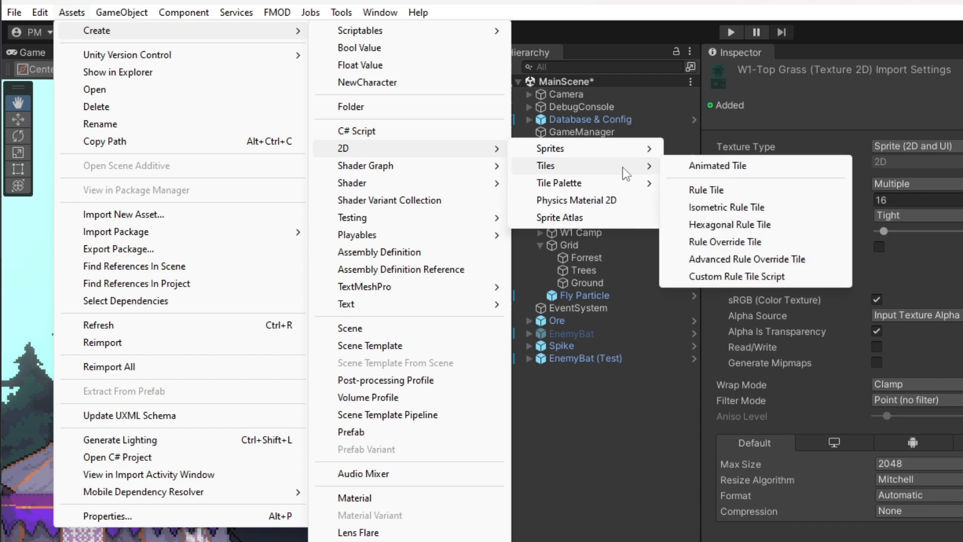
click(745, 193)
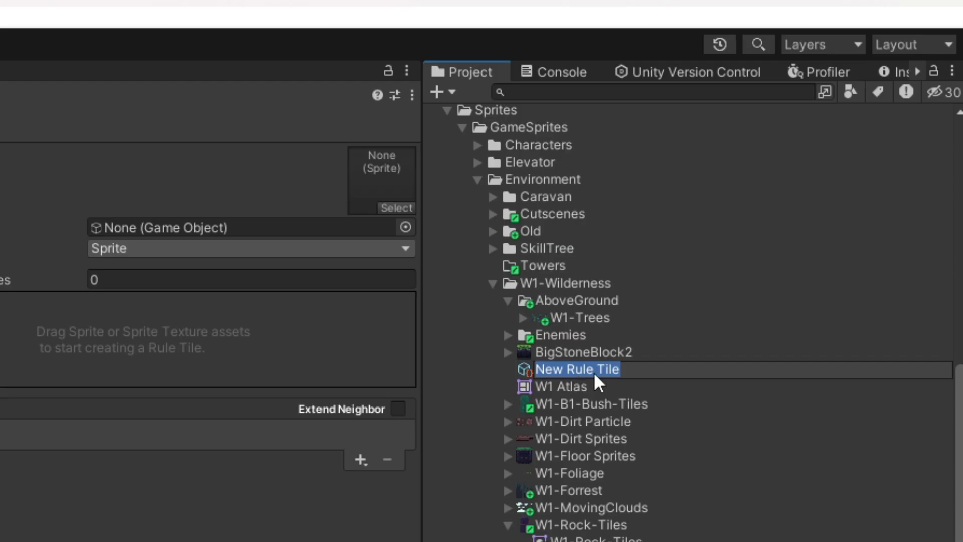
text(TopGrassRuleTile)
key(Return)
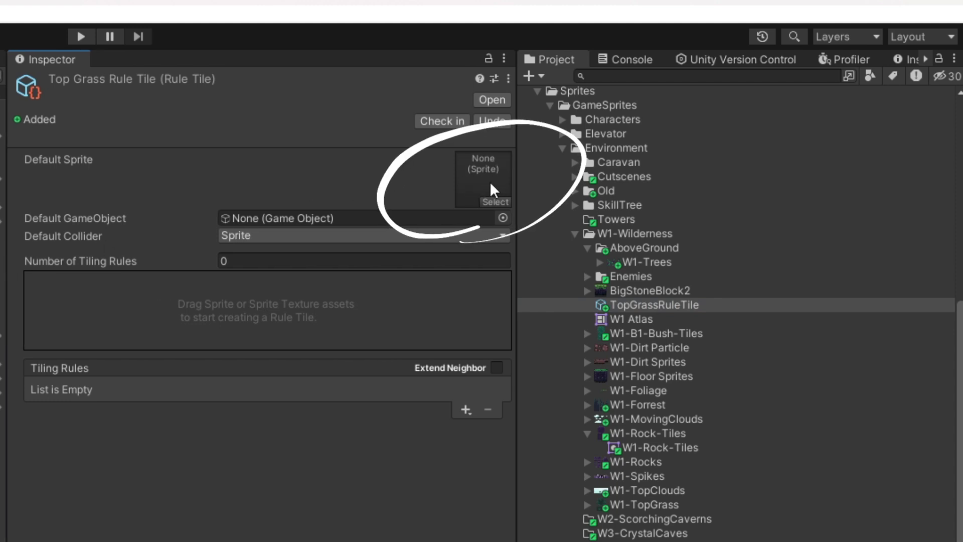
Open the Tile Palette, dock it beside the Inspector and widen it
click(31, 17)
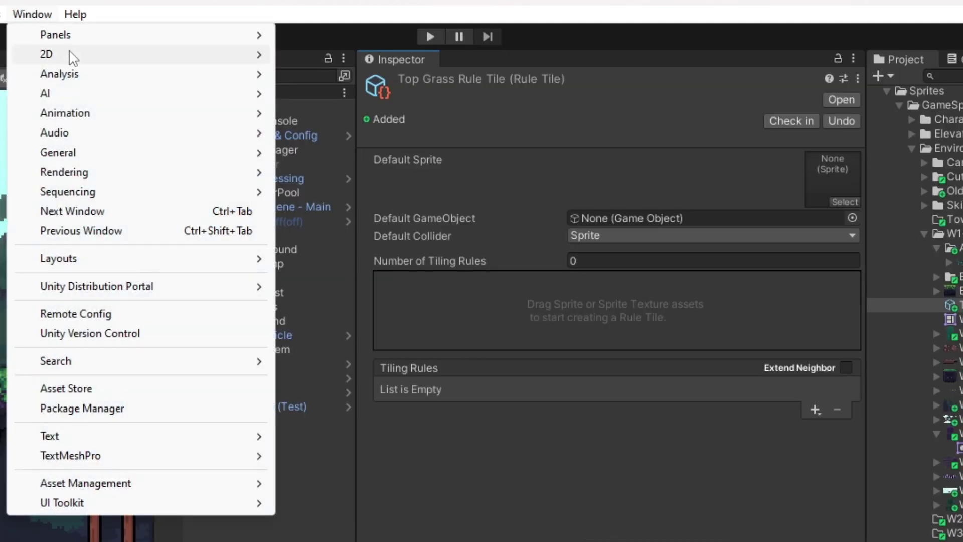
mouse_move(73, 55)
click(346, 74)
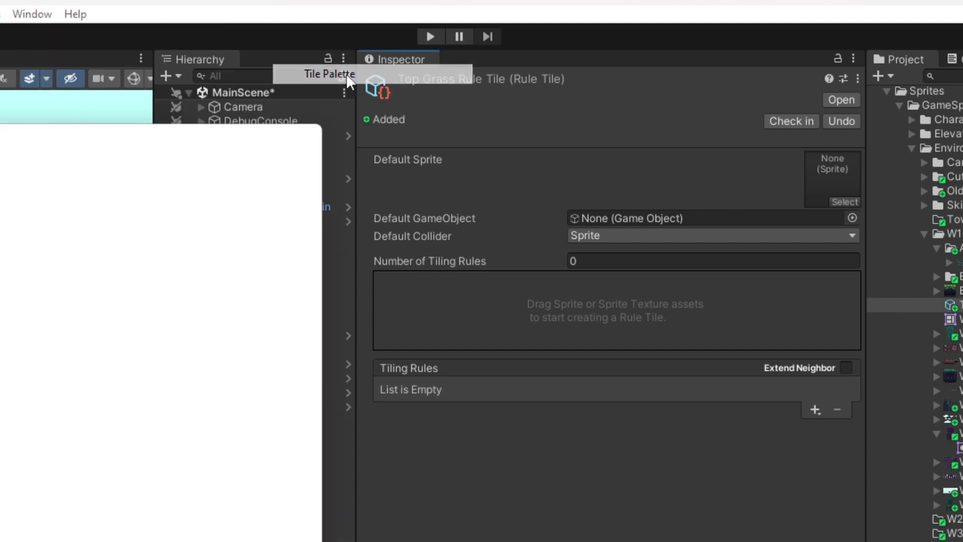
drag(216, 129, 785, 119)
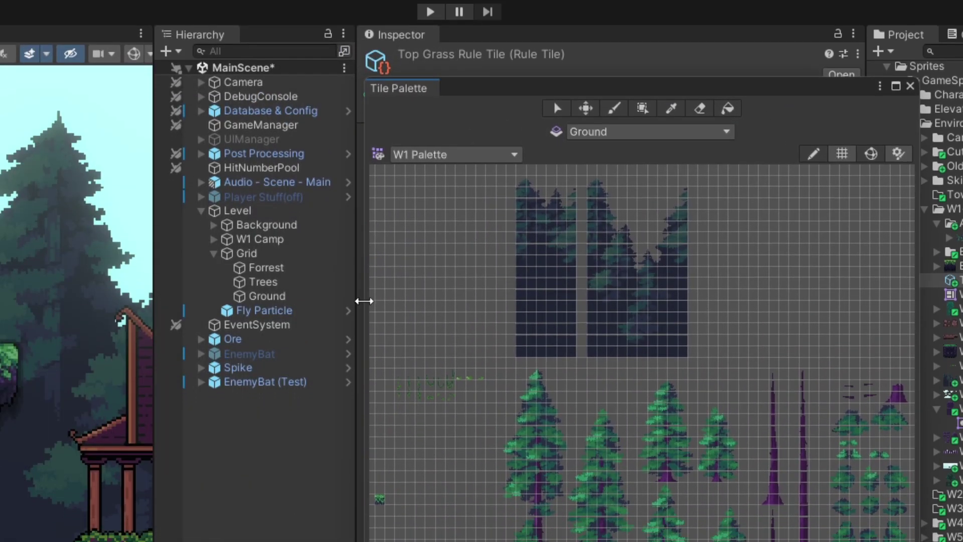
drag(364, 301, 177, 307)
scroll(485, 535, up, 5)
scroll(622, 337, up, 6)
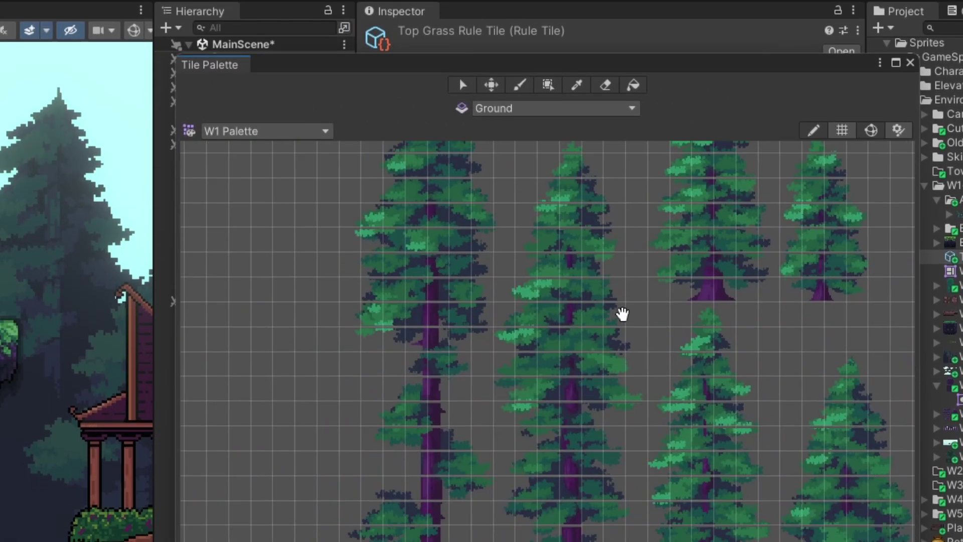
Pick the lone grass tile and paint it along the platform's top row
mouse_move(457, 260)
mouse_down()
mouse_move(483, 366)
mouse_move(658, 481)
mouse_up()
scroll(497, 471, down, 6)
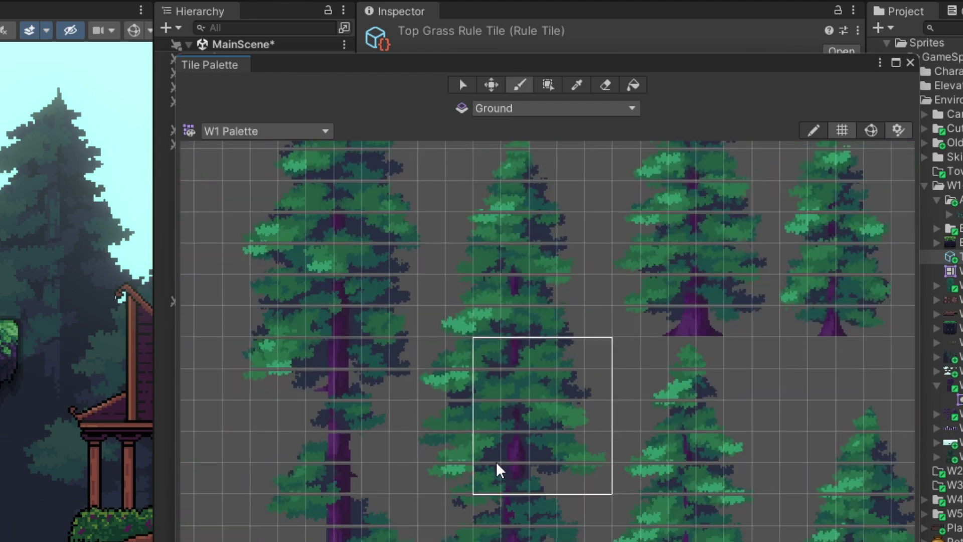
middle_drag(576, 455, 625, 415)
click(530, 325)
scroll(498, 342, up, 6)
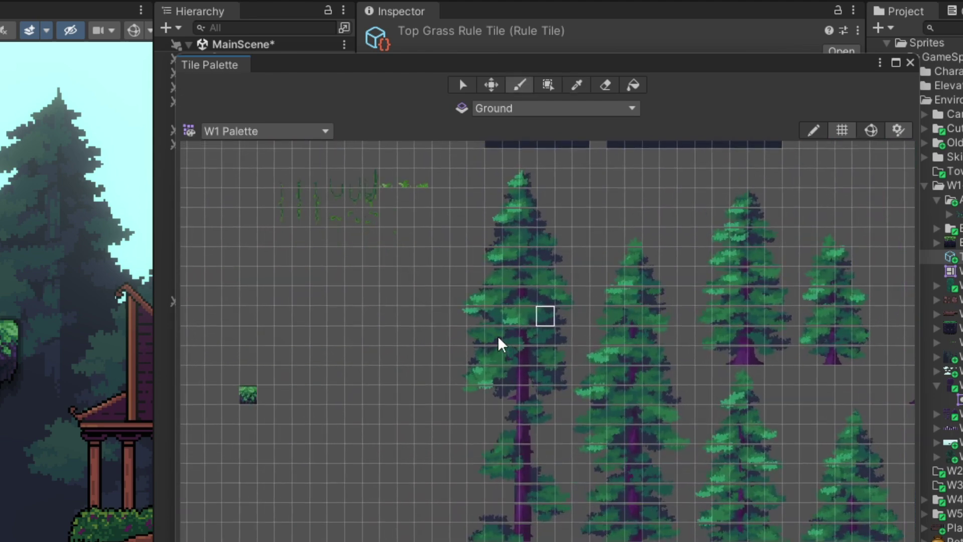
drag(920, 351, 962, 353)
middle_drag(496, 409, 863, 409)
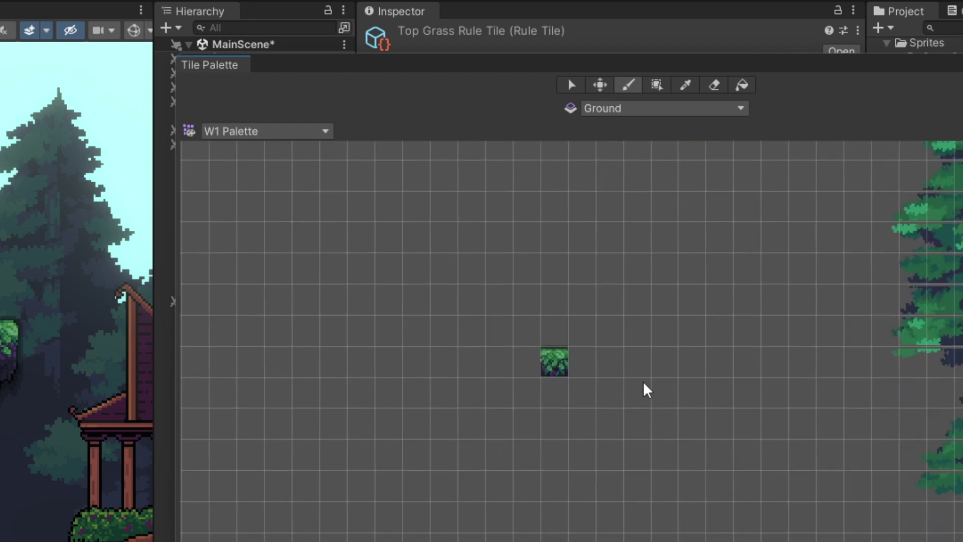
scroll(525, 366, up, 3)
click(525, 361)
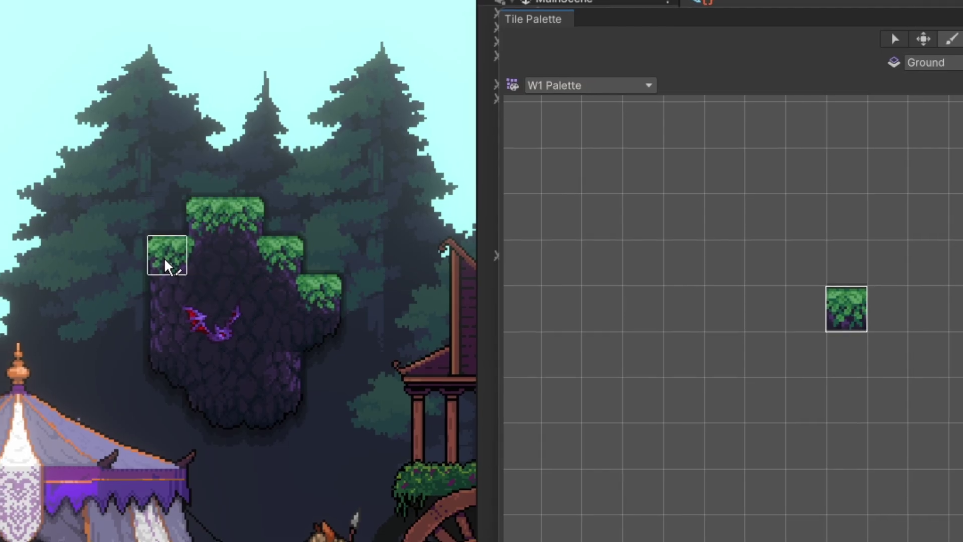
mouse_move(177, 221)
mouse_down()
mouse_move(294, 211)
mouse_move(333, 254)
mouse_move(326, 345)
mouse_up()
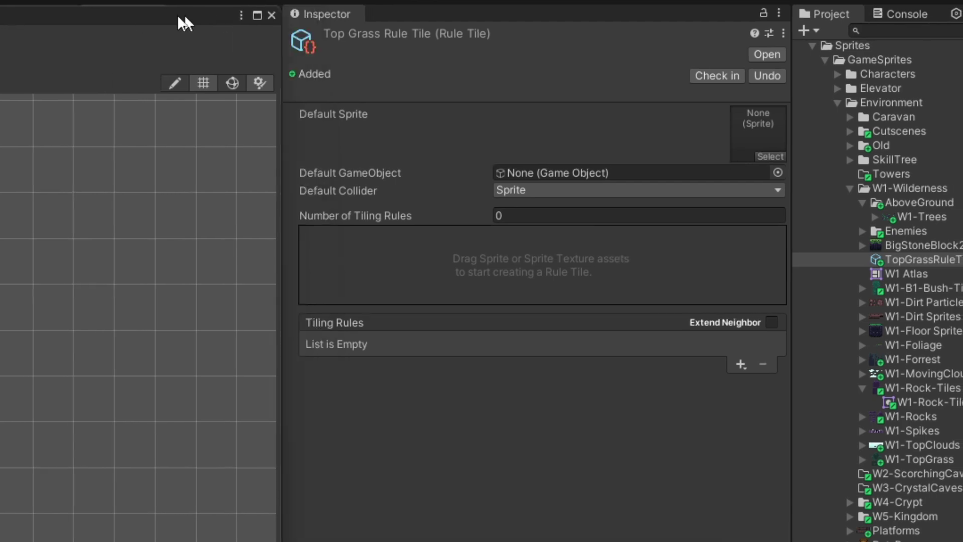
Drag a top-edge W1-TopGrass sprite onto TopGrassRuleTile's Default Sprite
click(771, 157)
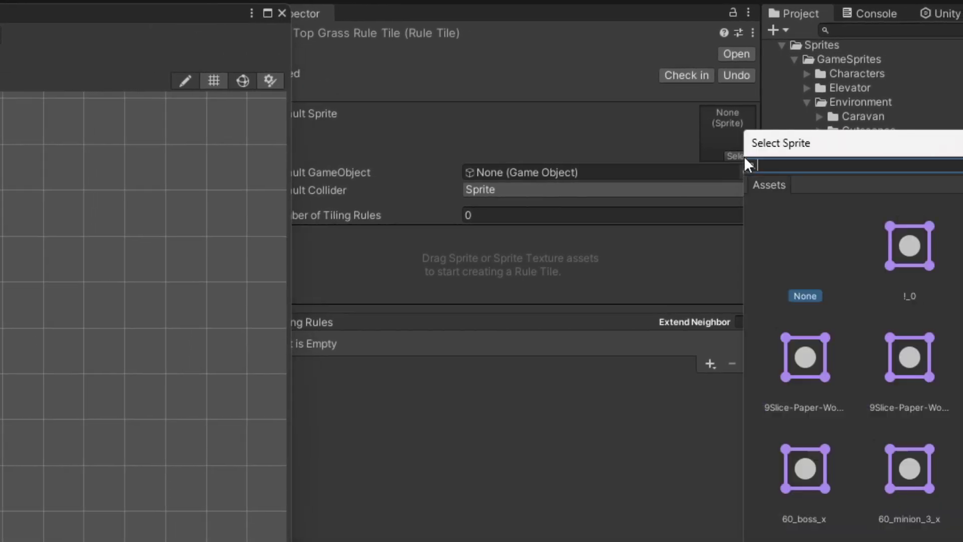
drag(909, 150, 161, 0)
scroll(416, 351, down, 7)
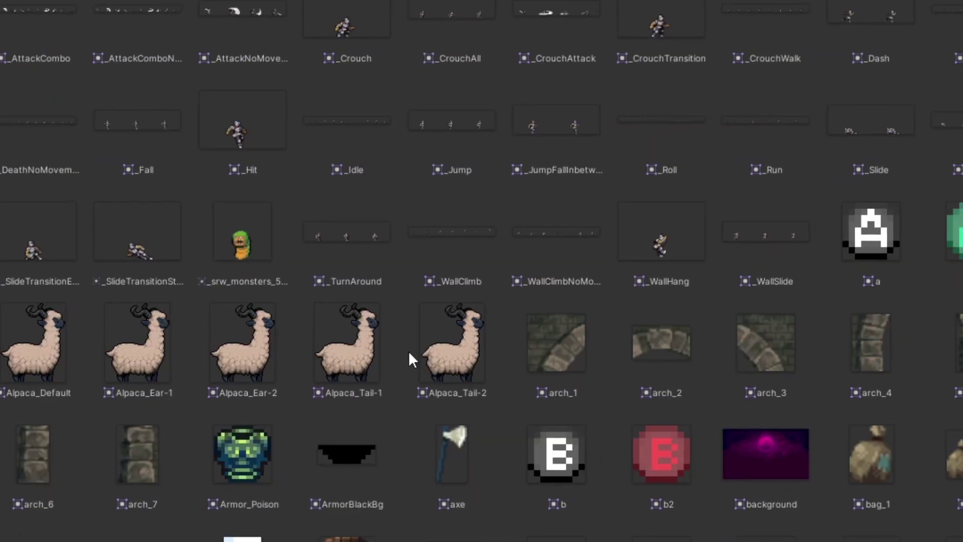
scroll(405, 351, down, 10)
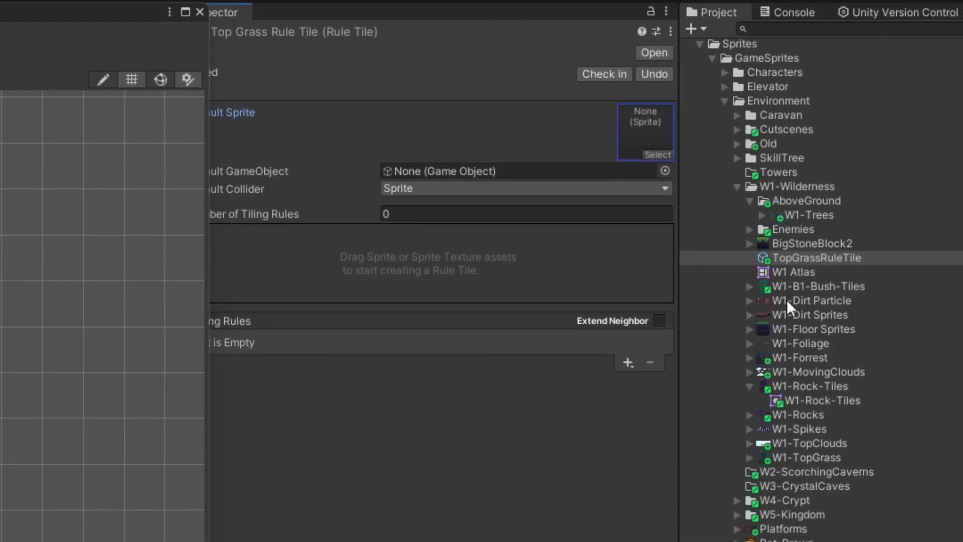
click(751, 287)
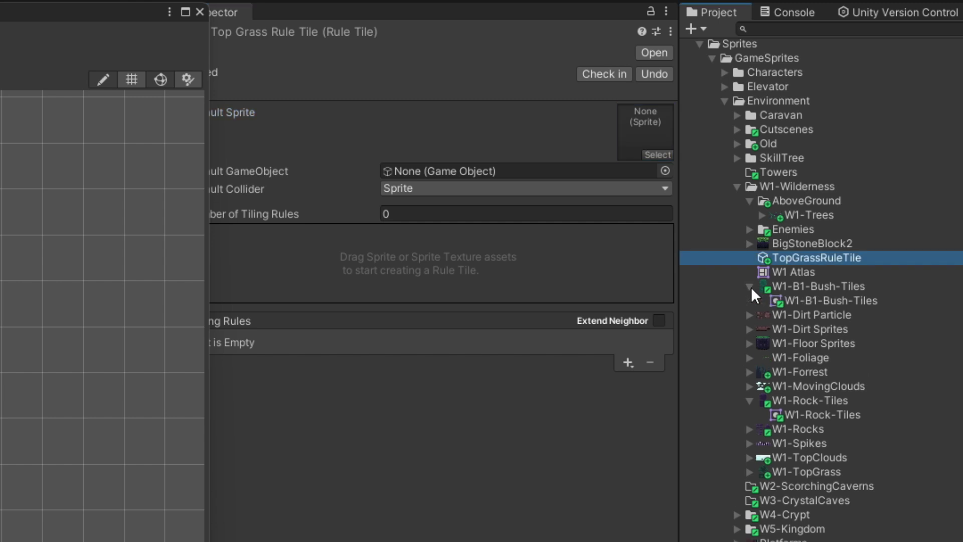
click(751, 287)
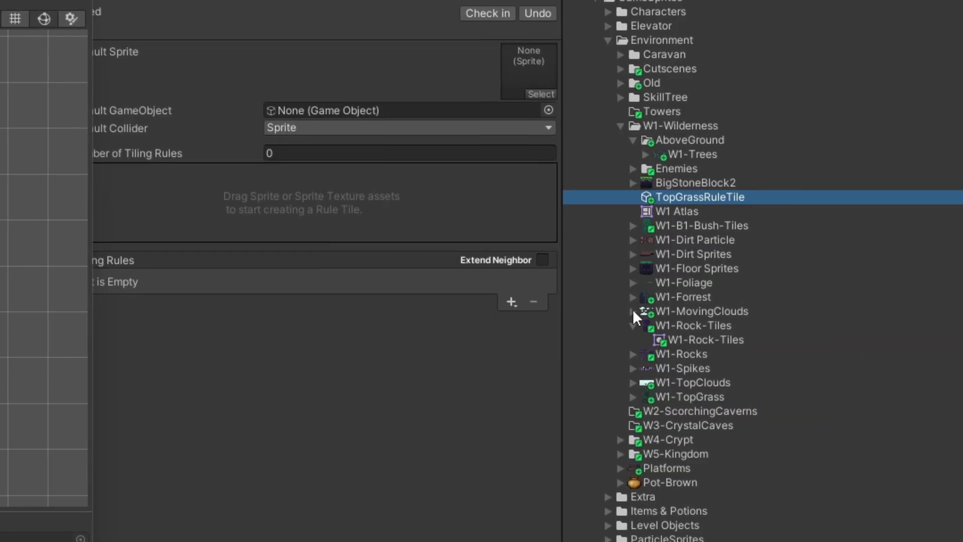
click(605, 383)
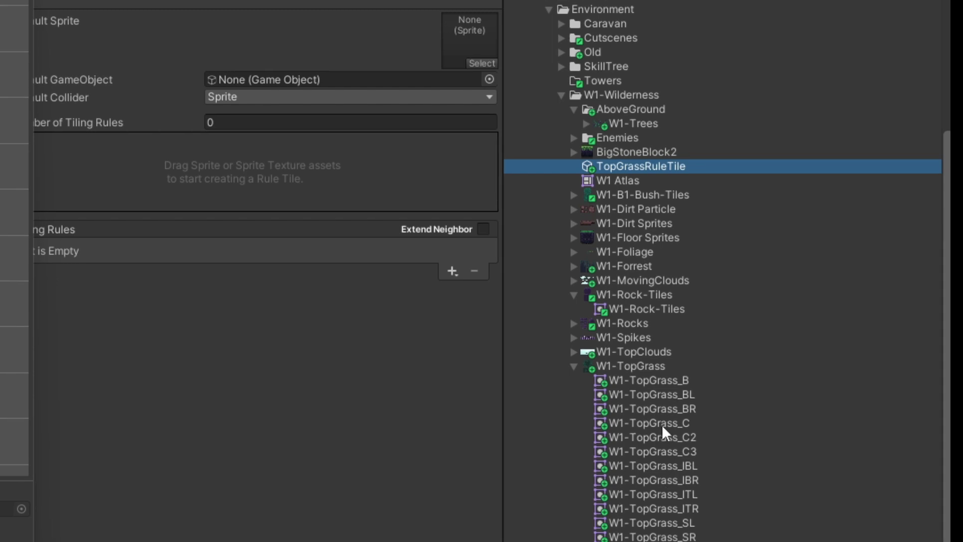
drag(664, 424, 485, 32)
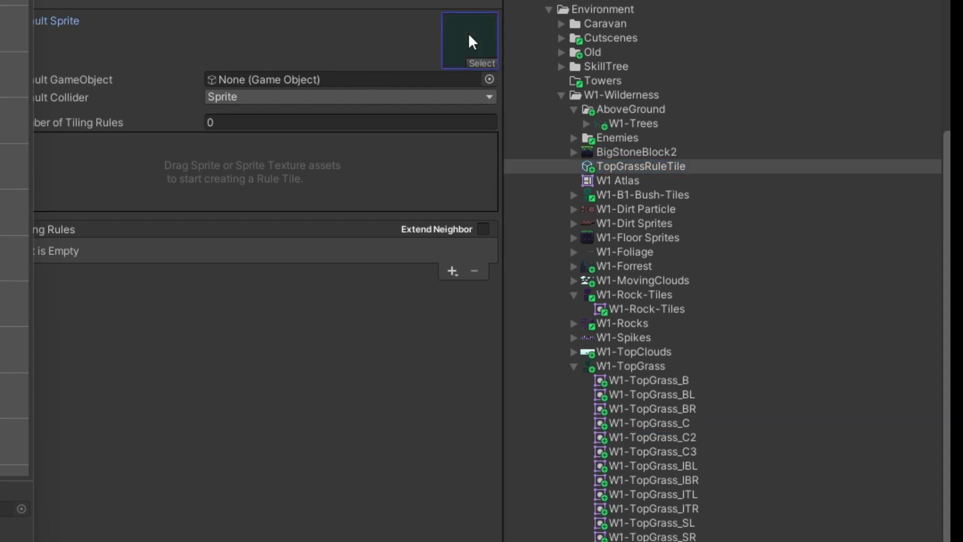
drag(654, 385, 470, 49)
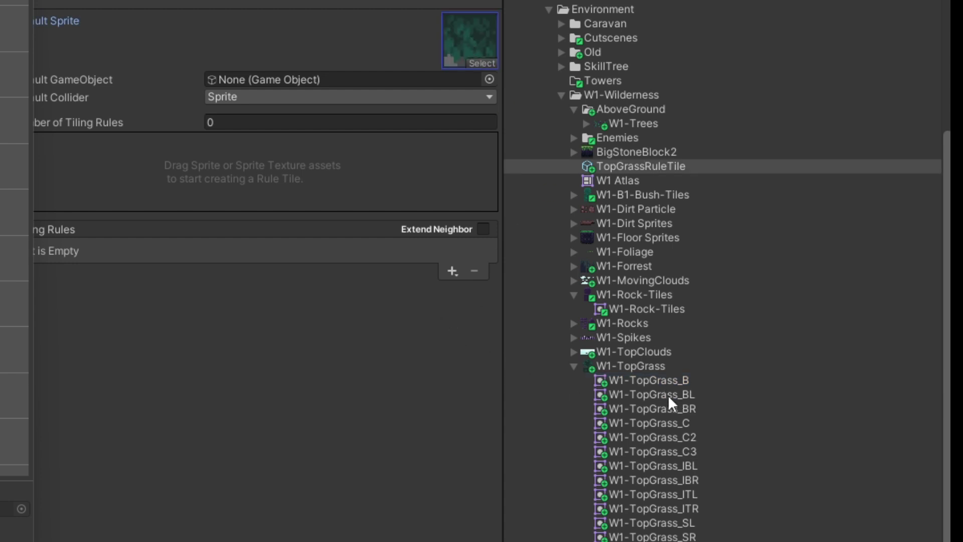
drag(661, 541, 460, 49)
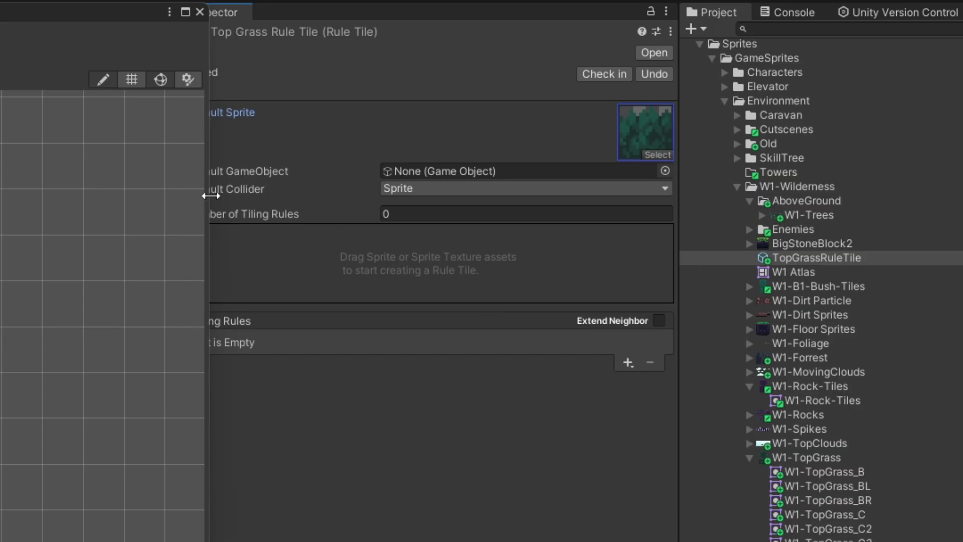
Set the rule tile's Default Collider to None
drag(211, 196, 90, 194)
click(441, 189)
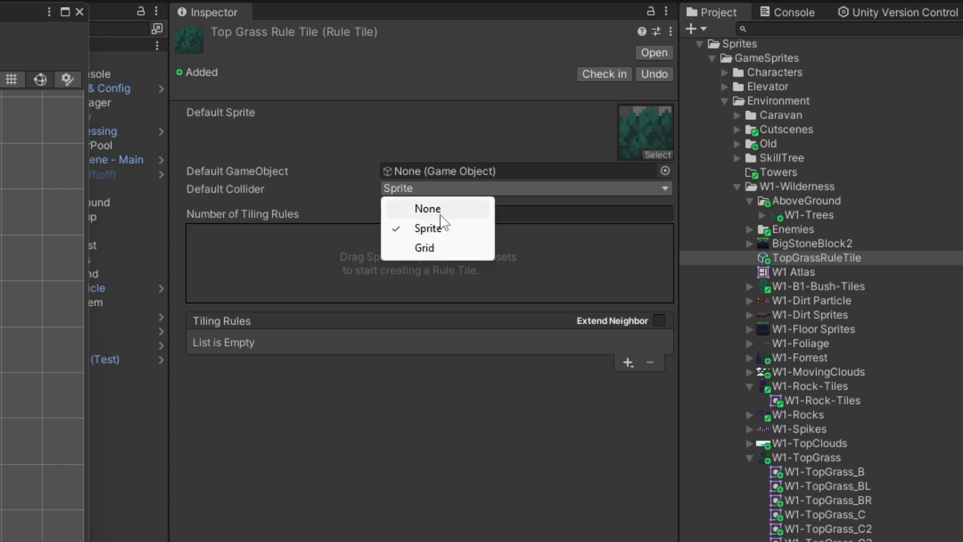
click(428, 208)
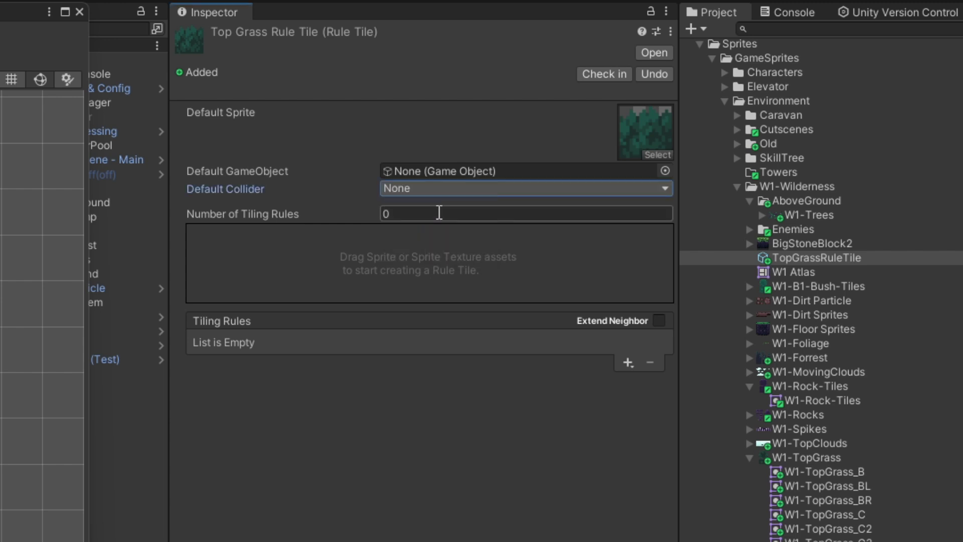
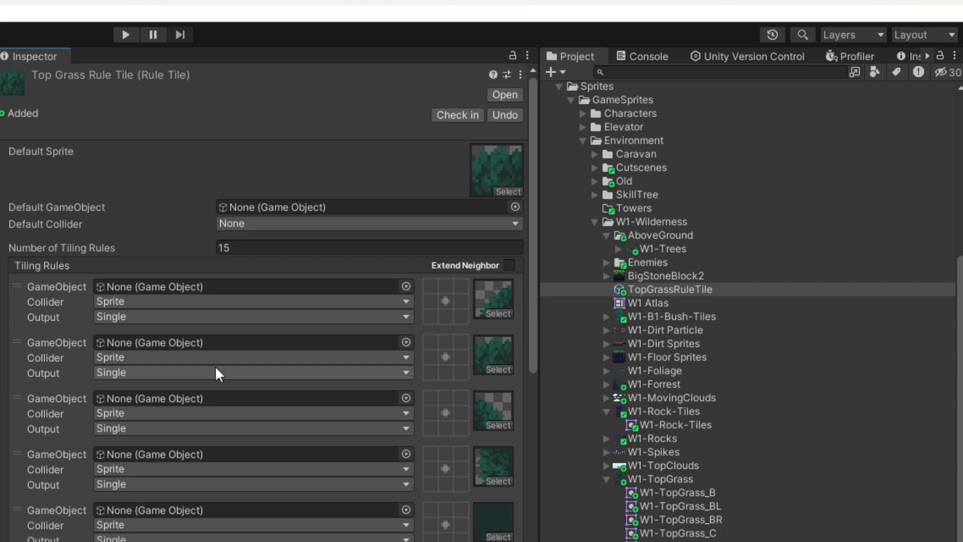
Scroll and adjust the view to review TopGrassRuleTile's 15 sprite-filled tiling rules
scroll(215, 367, down, 3)
drag(388, 199, 355, 195)
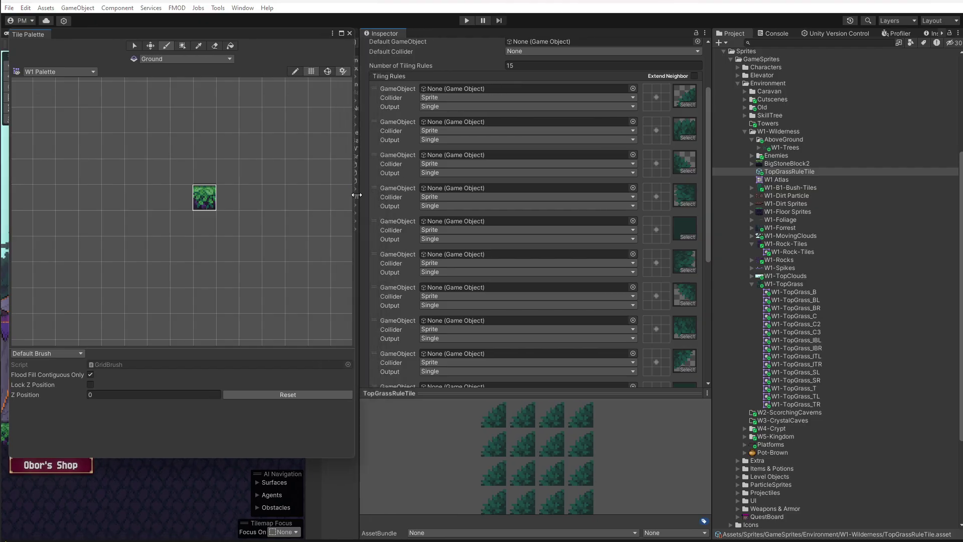
Move TopGrassRuleTile from W1-Wilderness into the Palette Tiles/W1 Palette Tiles folder
scroll(555, 203, up, 3)
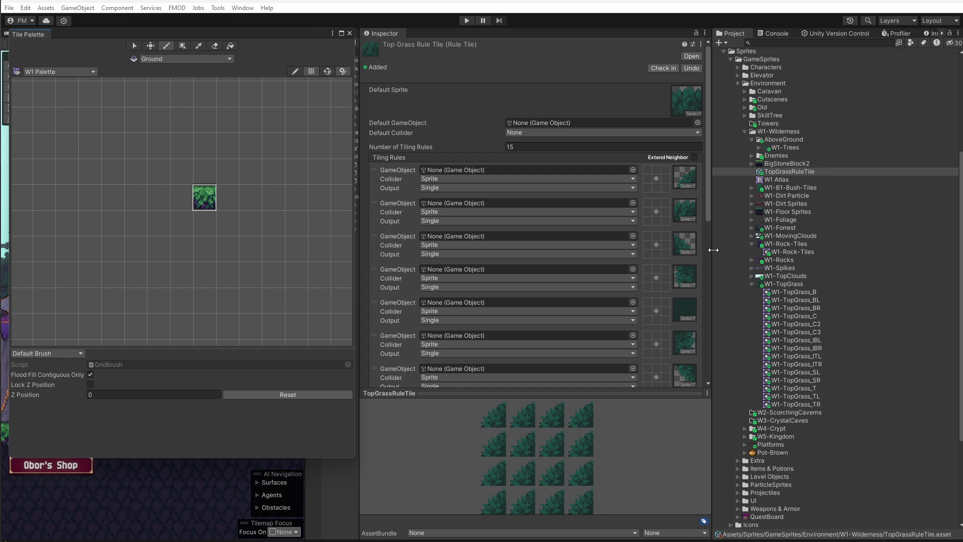
drag(713, 249, 727, 251)
click(735, 253)
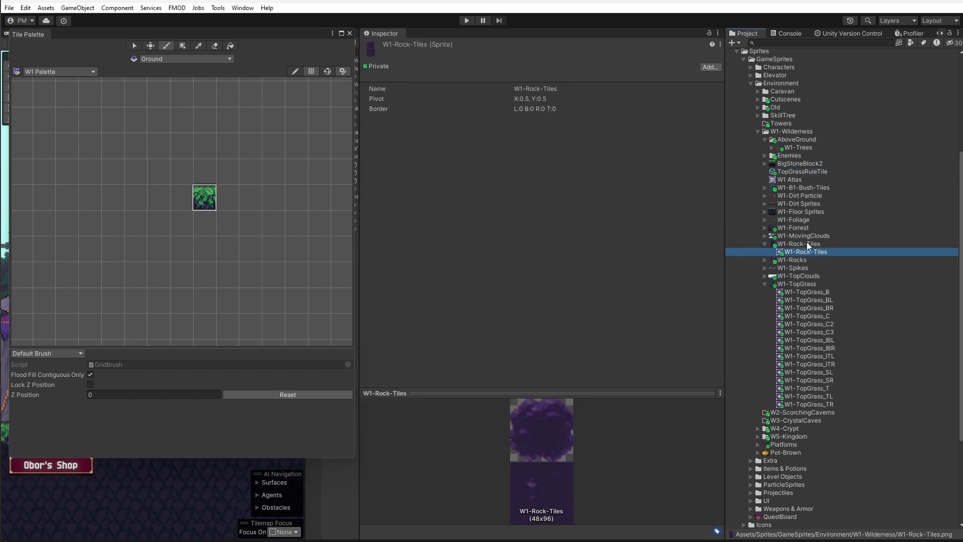
click(799, 171)
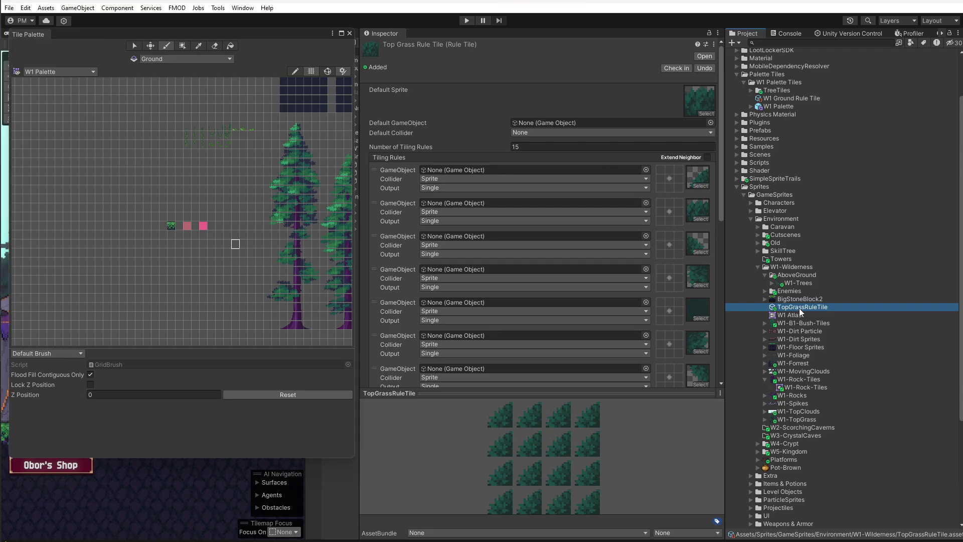
drag(799, 308, 772, 85)
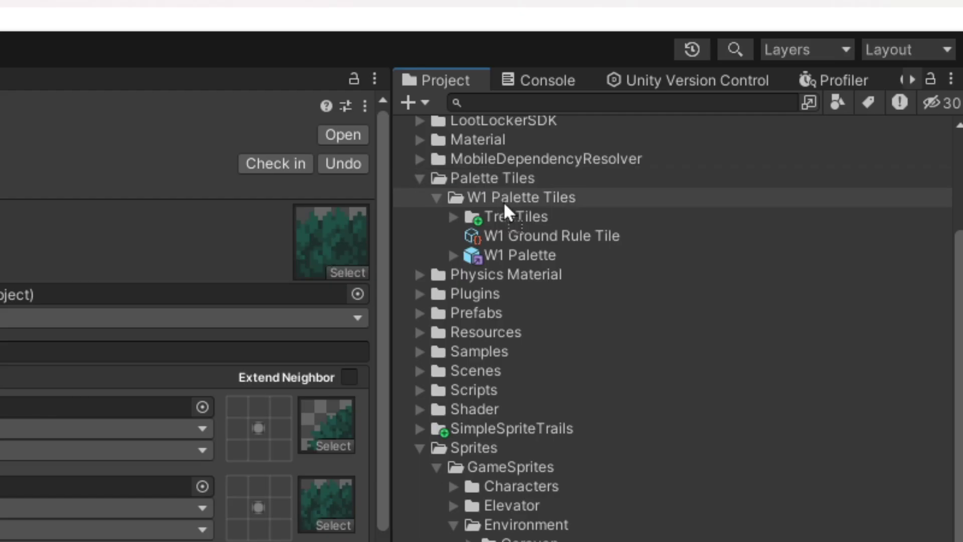
drag(504, 202, 504, 202)
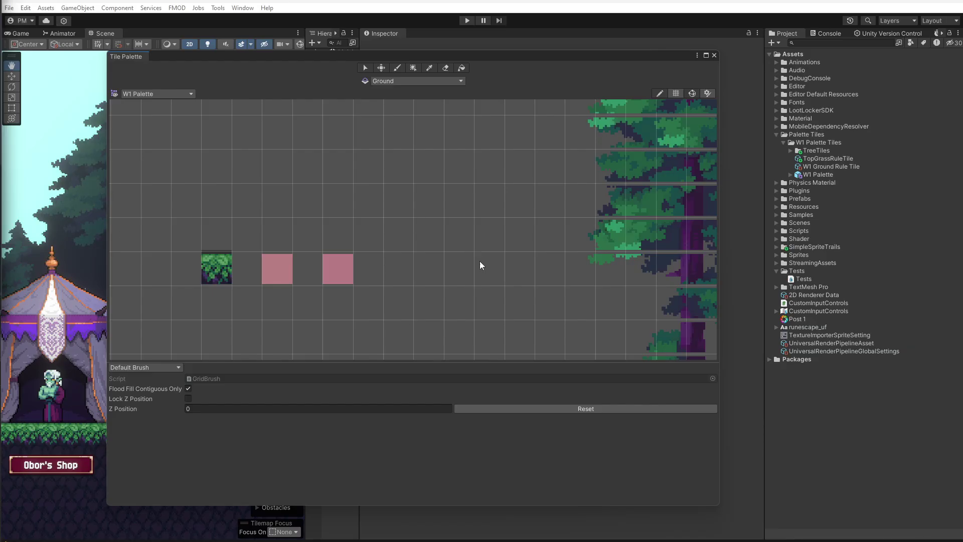
Drag TopGrassRuleTile into the W1 Palette grid right of the grass tile
middle_drag(398, 239, 456, 218)
scroll(350, 250, up, 3)
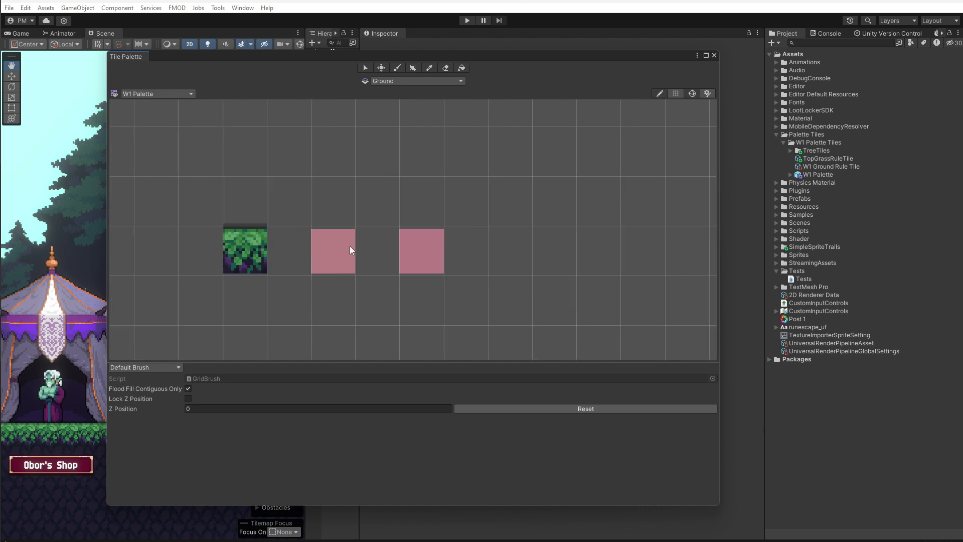
scroll(490, 258, down, 5)
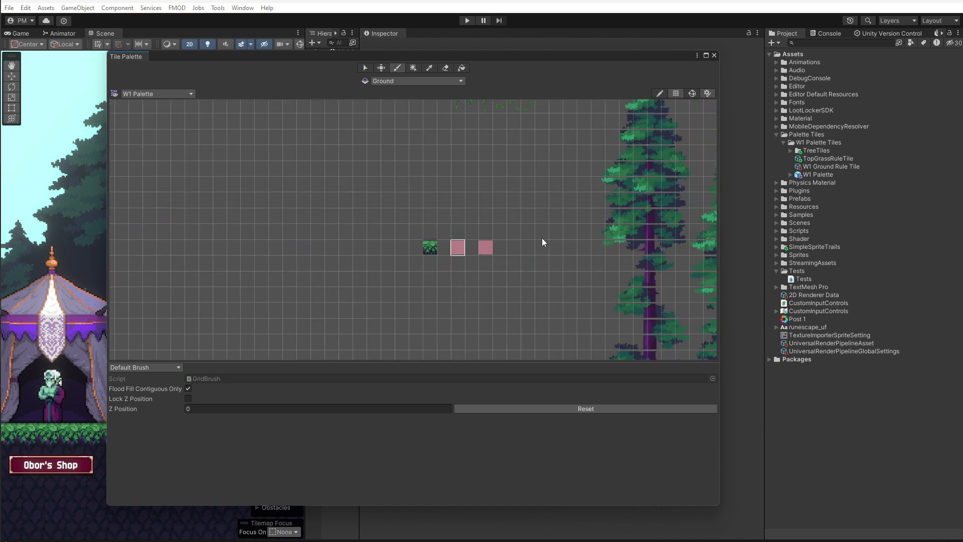
middle_drag(543, 243, 401, 249)
middle_drag(475, 270, 455, 269)
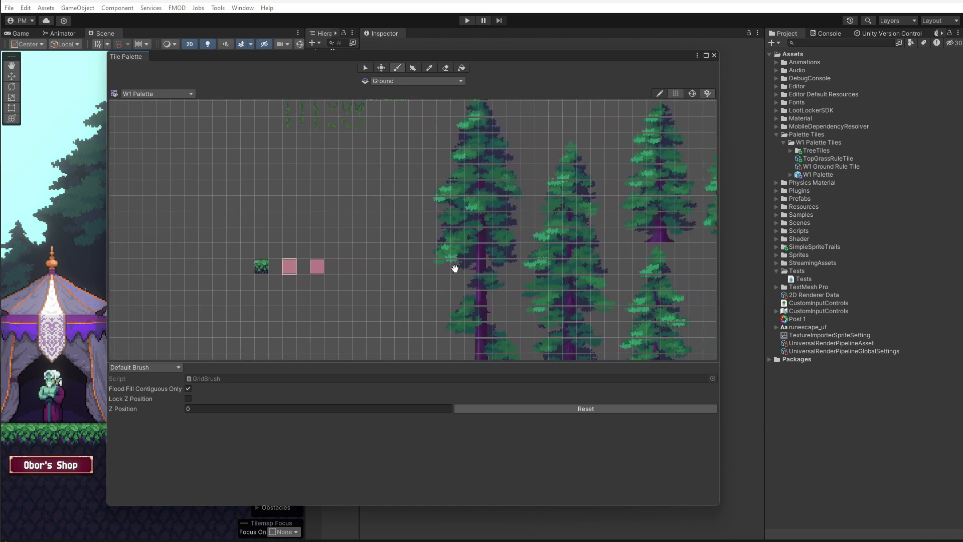
click(829, 157)
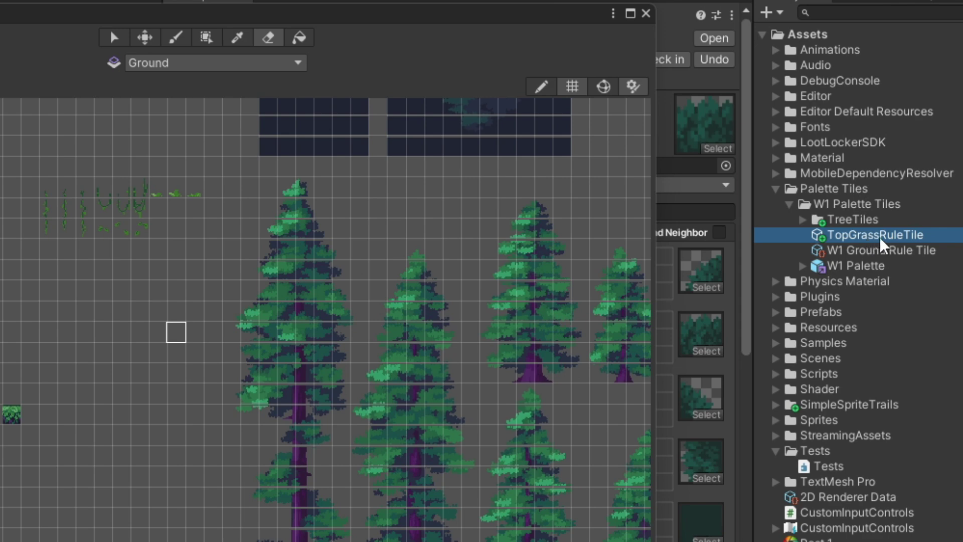
drag(875, 239, 0, 233)
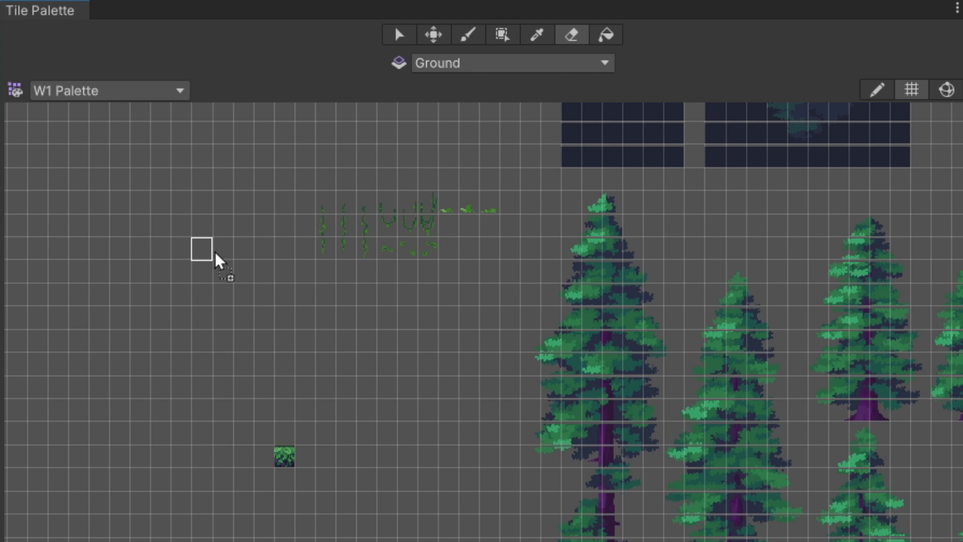
drag(216, 253, 293, 446)
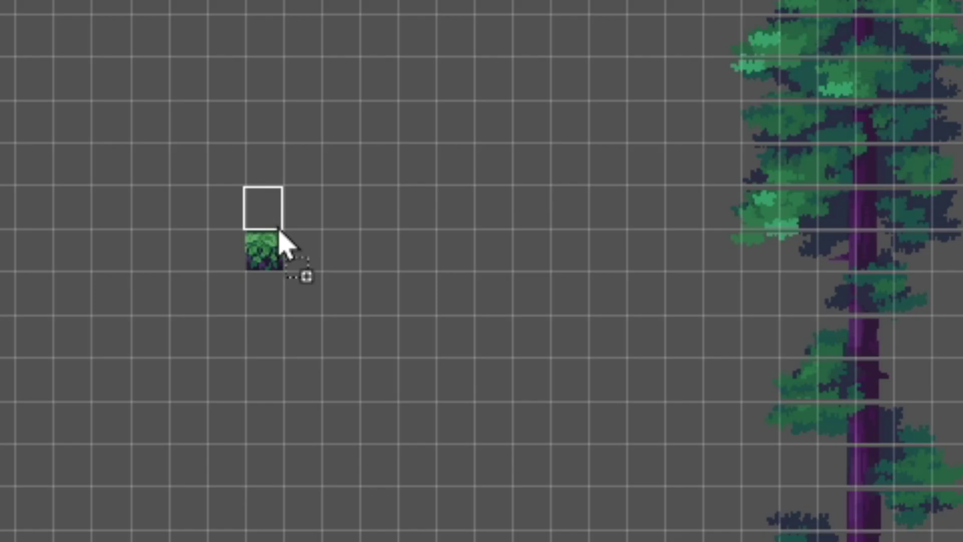
drag(280, 232, 336, 258)
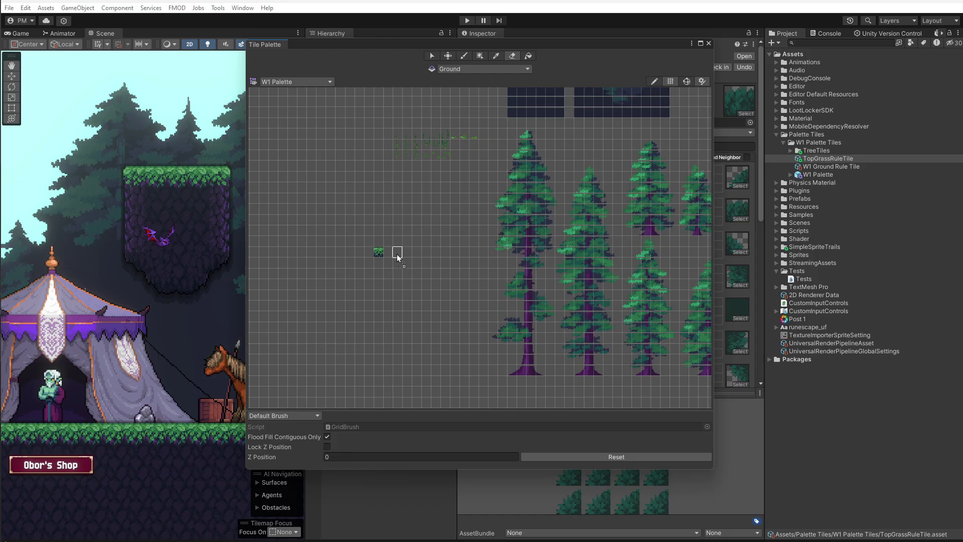
drag(396, 253, 396, 254)
Center the palette on the tiles and pick TopGrassRuleTile for painting
scroll(397, 254, up, 5)
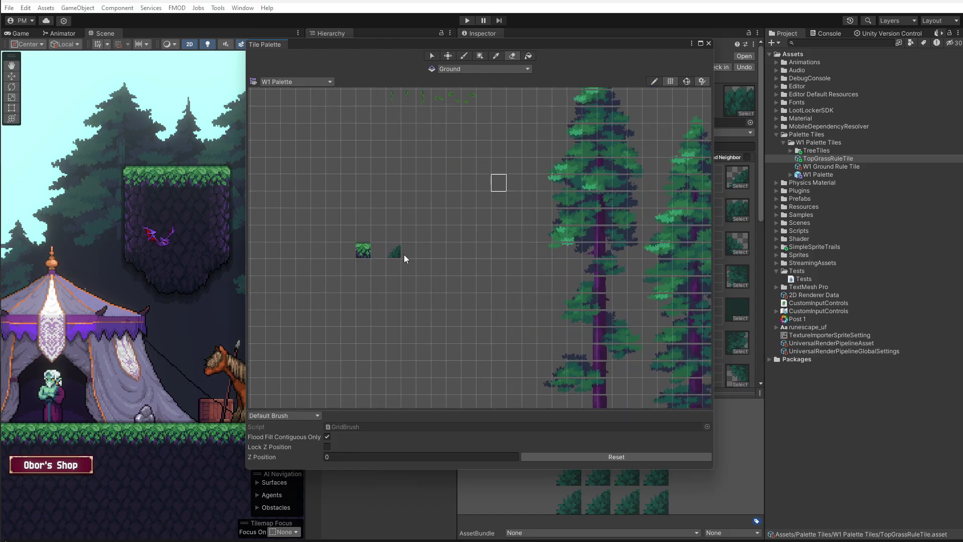
scroll(399, 254, up, 2)
middle_drag(399, 253, 441, 235)
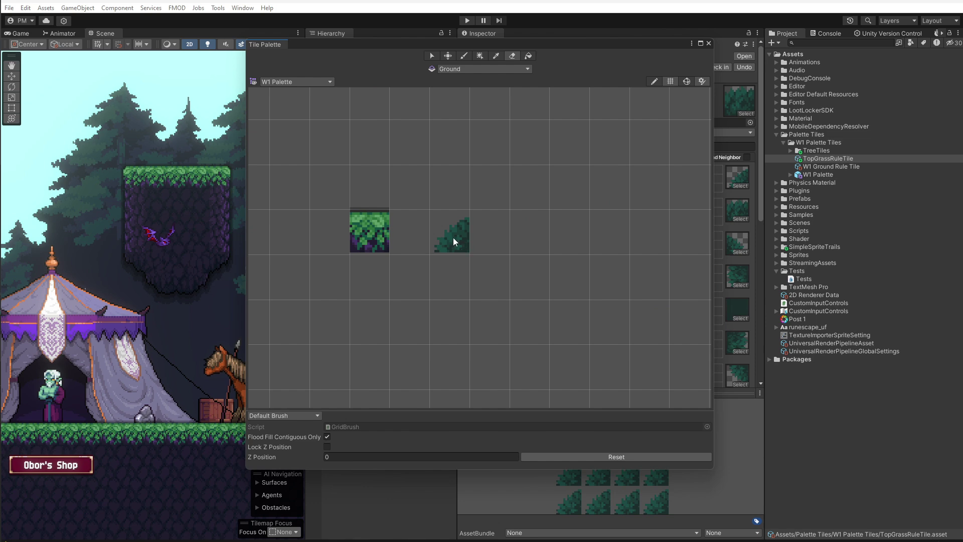
click(454, 238)
scroll(486, 210, down, 2)
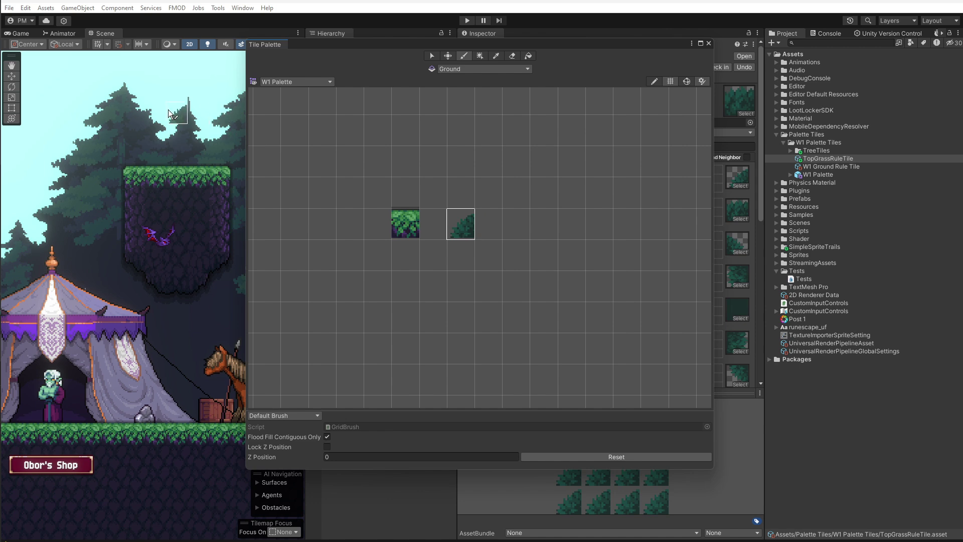
In open sky, paint a 3x2 grass rule-tile patch, erase one corner, and add a three-tile column
middle_drag(160, 139, 201, 290)
middle_drag(126, 222, 181, 283)
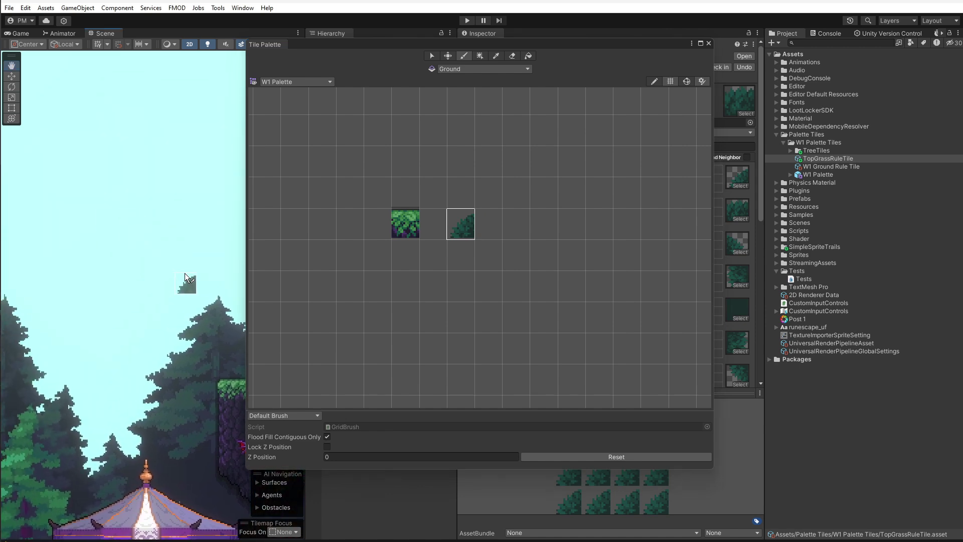
drag(246, 231, 368, 230)
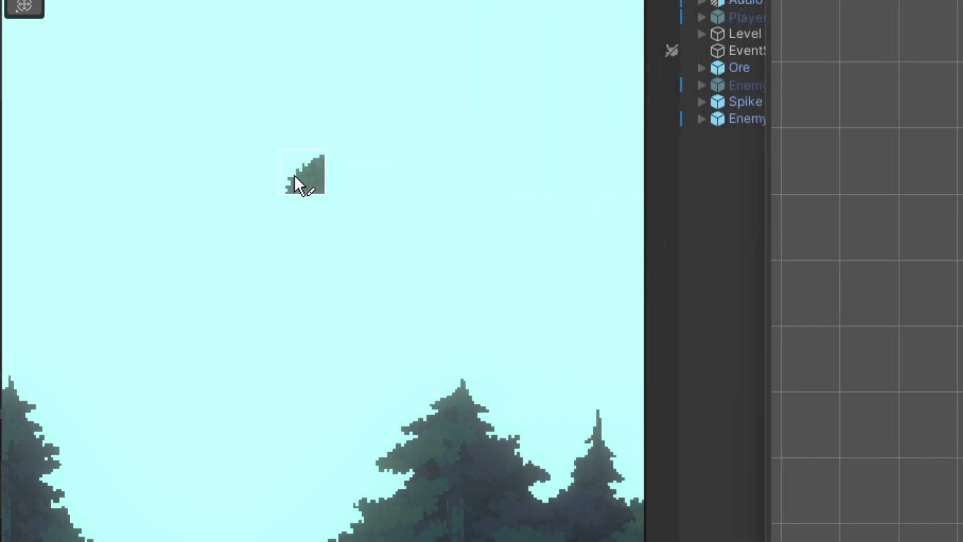
mouse_move(294, 175)
mouse_down()
mouse_move(312, 217)
mouse_move(348, 182)
mouse_move(383, 192)
mouse_move(394, 216)
mouse_up()
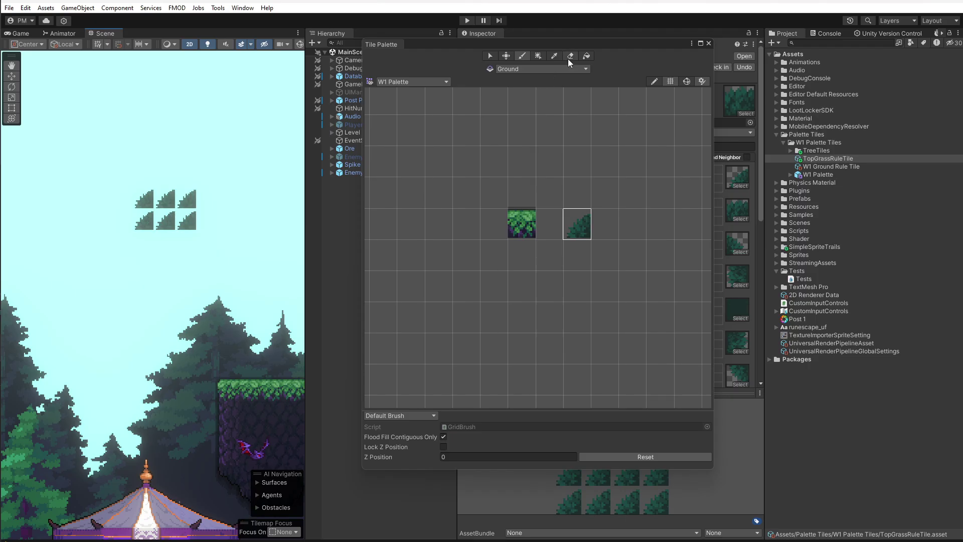
click(570, 56)
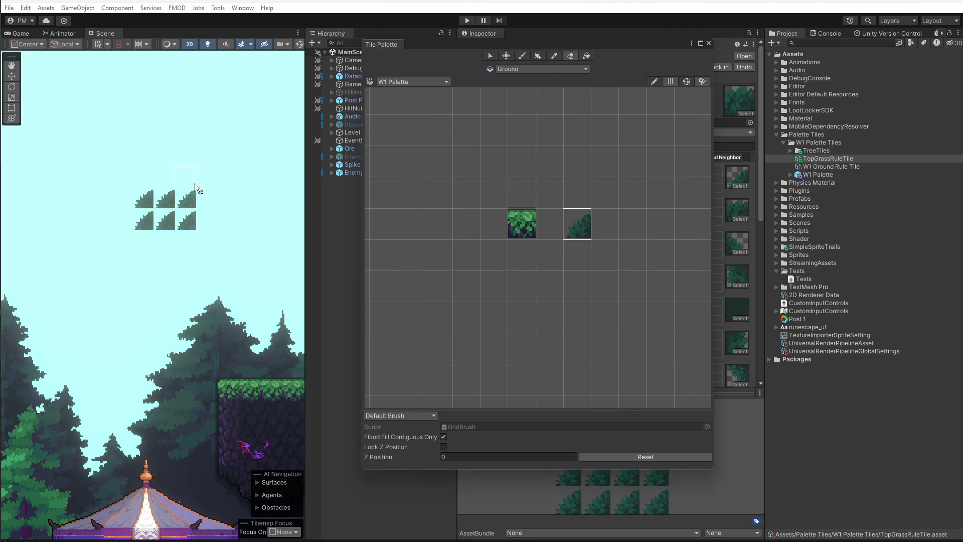
click(181, 221)
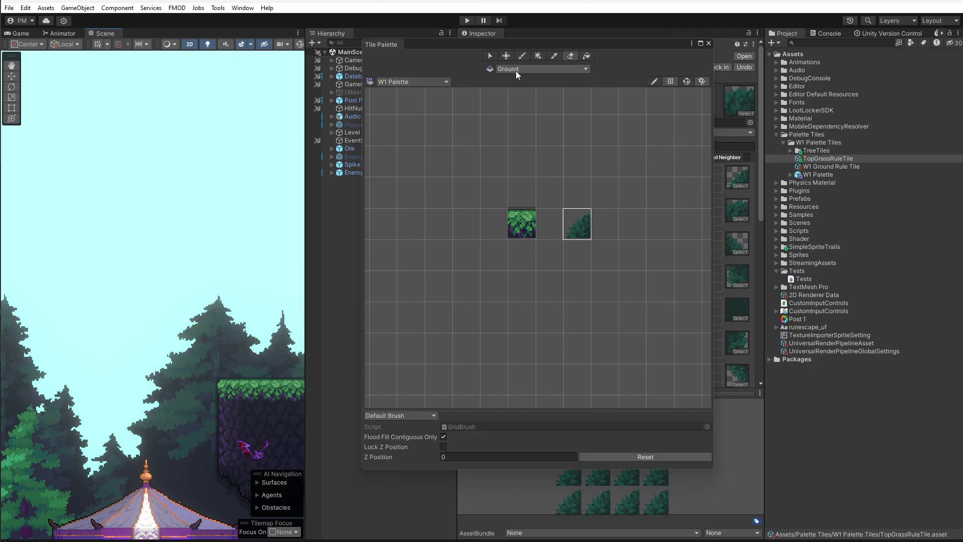
click(522, 56)
mouse_move(123, 178)
mouse_down()
mouse_move(125, 215)
mouse_move(146, 177)
mouse_move(167, 199)
mouse_move(166, 221)
mouse_move(201, 243)
mouse_up()
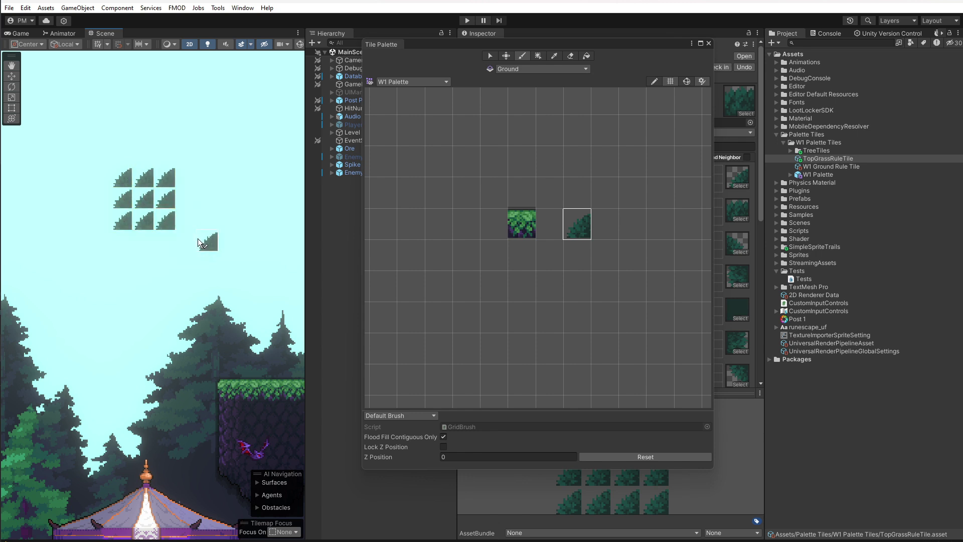
Reposition and widen the Tile Palette window, then paint another three-tile column to extend the block
scroll(160, 241, up, 4)
middle_drag(191, 202, 246, 241)
scroll(240, 246, up, 6)
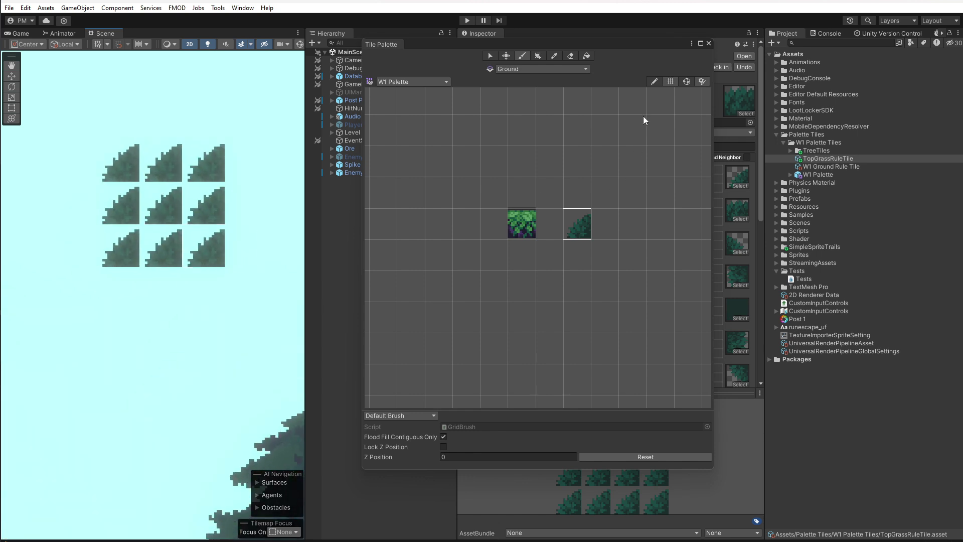
drag(633, 47, 570, 49)
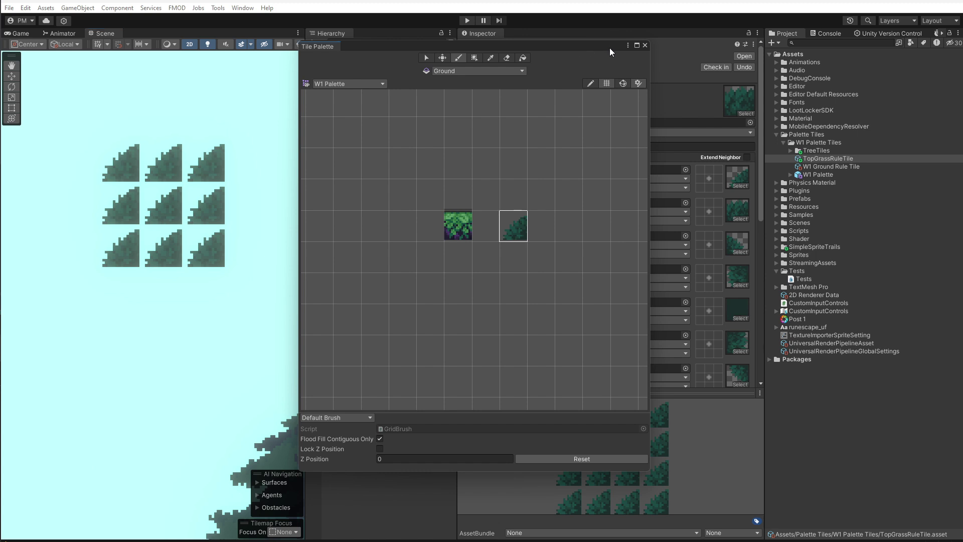
drag(651, 86, 714, 101)
mouse_move(190, 305)
middle_down()
mouse_move(180, 216)
mouse_move(120, 274)
mouse_move(128, 263)
mouse_move(214, 331)
middle_up()
scroll(125, 252, down, 8)
middle_drag(201, 210, 201, 287)
mouse_move(115, 194)
mouse_down()
mouse_move(115, 165)
mouse_move(130, 221)
mouse_move(168, 224)
mouse_move(172, 170)
mouse_move(115, 143)
mouse_move(93, 148)
mouse_move(88, 231)
mouse_move(162, 250)
mouse_move(203, 189)
mouse_move(185, 144)
mouse_move(230, 217)
mouse_move(209, 273)
mouse_move(88, 279)
mouse_up()
Erase tiles to open a 2x2 hole in the grass block
click(538, 58)
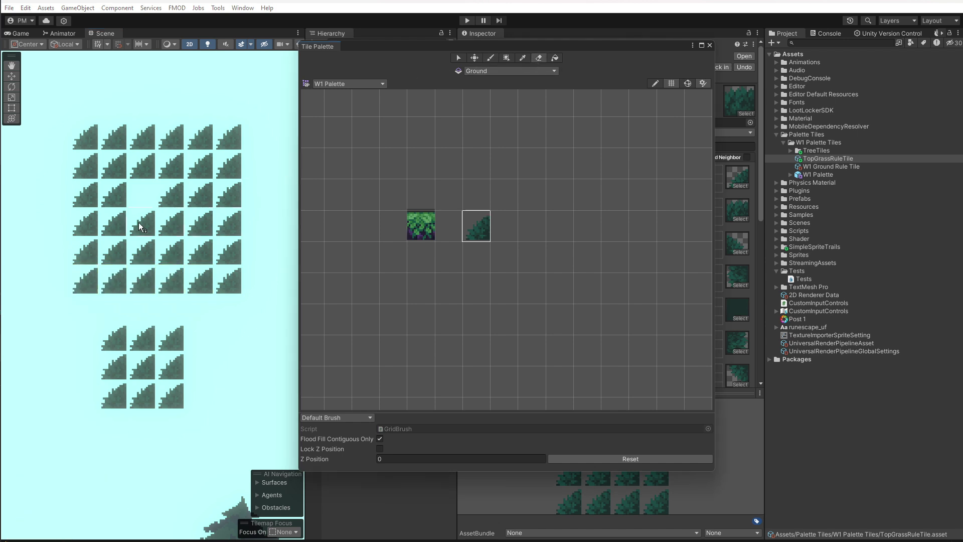
mouse_move(143, 222)
mouse_down()
mouse_move(165, 223)
mouse_move(167, 203)
mouse_up()
mouse_move(196, 230)
middle_down()
mouse_move(176, 199)
mouse_move(199, 187)
middle_up()
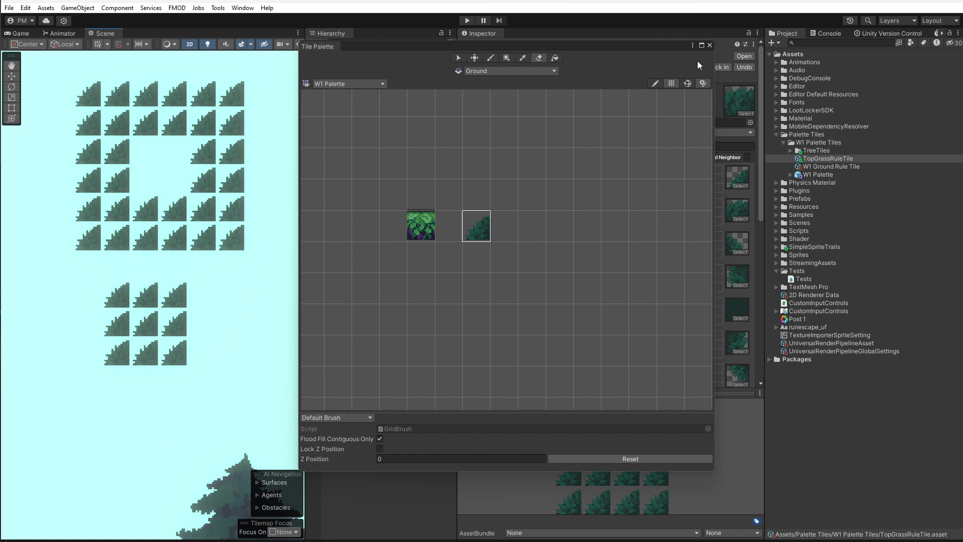
drag(716, 66, 547, 50)
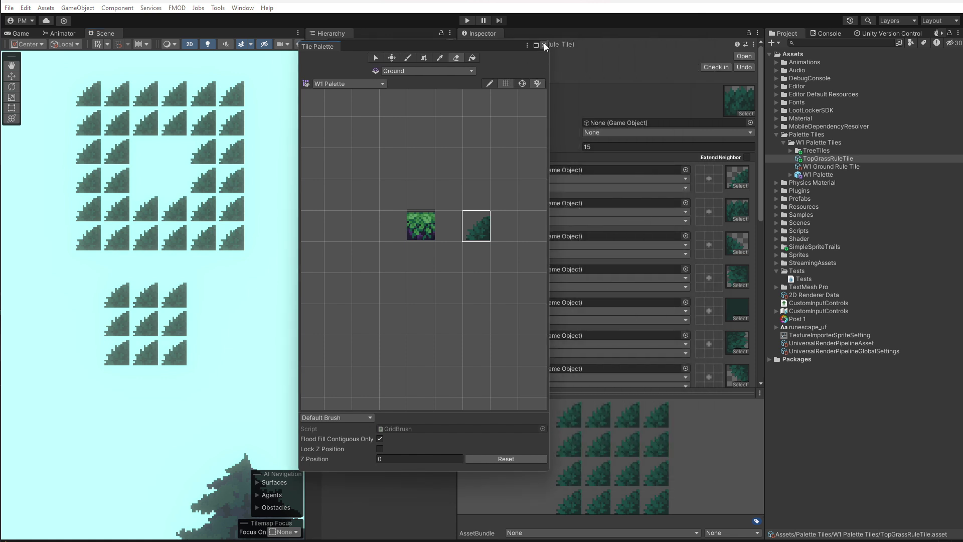
Close the Tile Palette and switch the first three tiling rules' Collider from Sprite to None
click(544, 45)
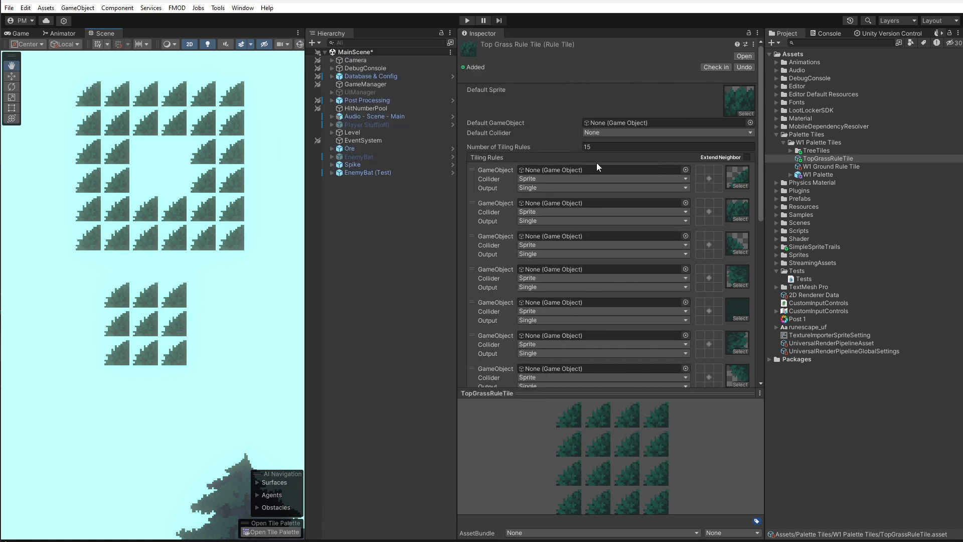
drag(457, 149, 406, 149)
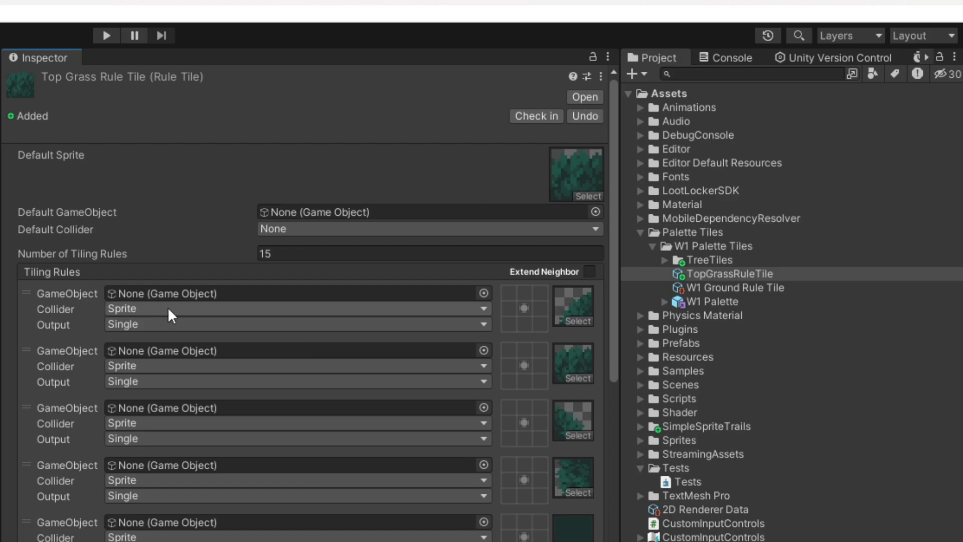
click(151, 308)
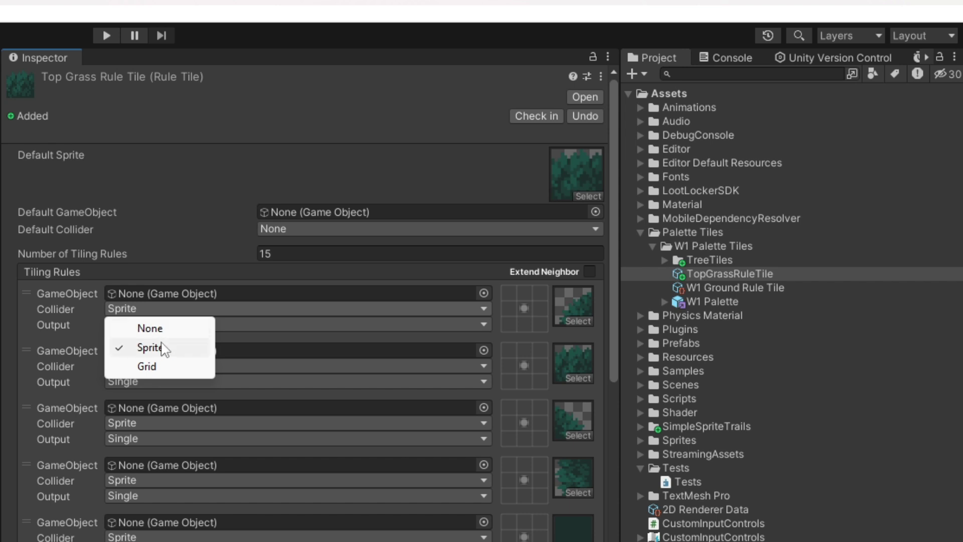
click(161, 328)
click(153, 366)
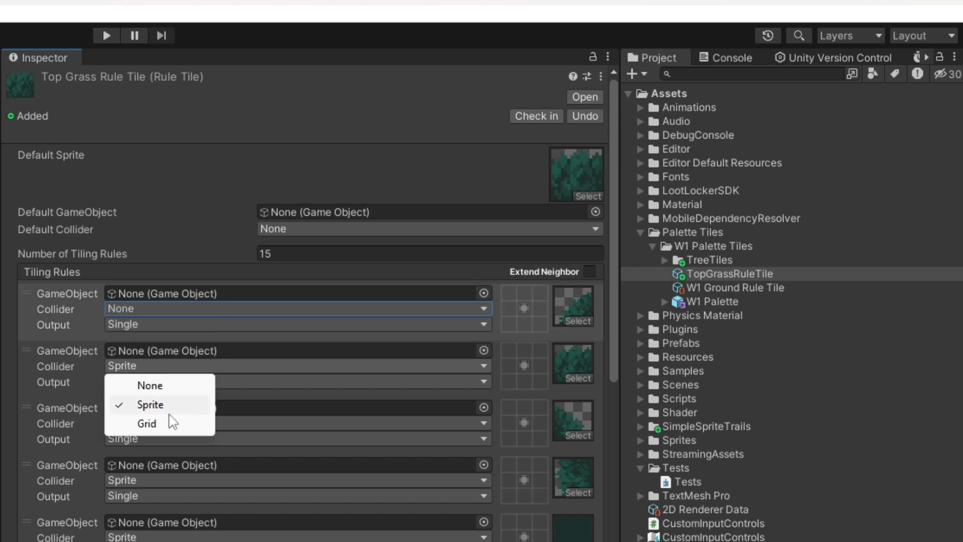
click(166, 386)
click(154, 424)
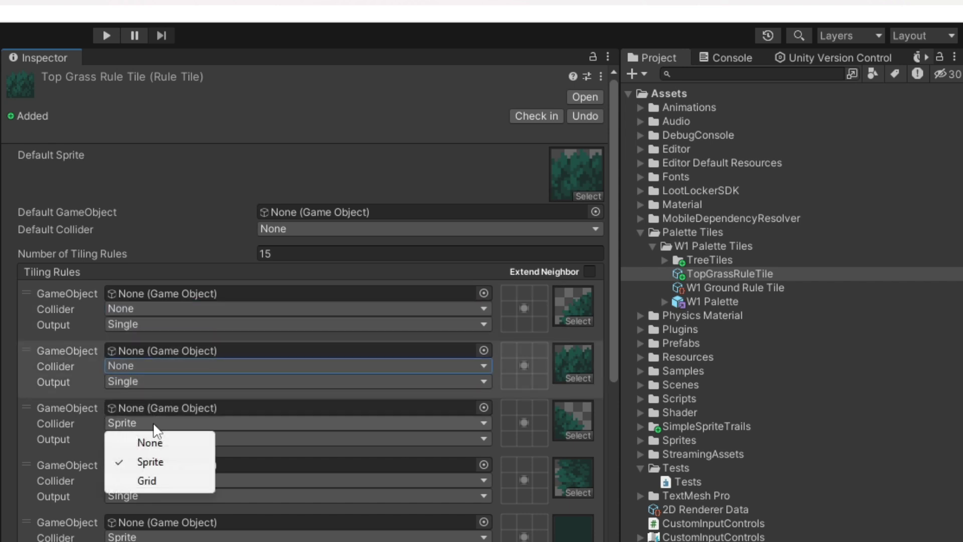
click(150, 442)
Scroll down and select the lower tiling rules in the list
scroll(154, 485, down, 10)
click(75, 527)
click(62, 382)
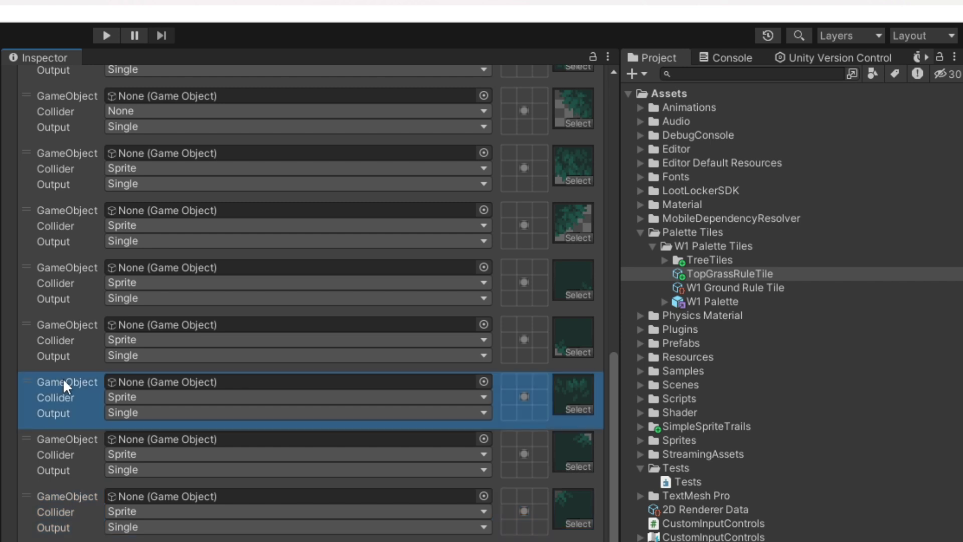
click(67, 459)
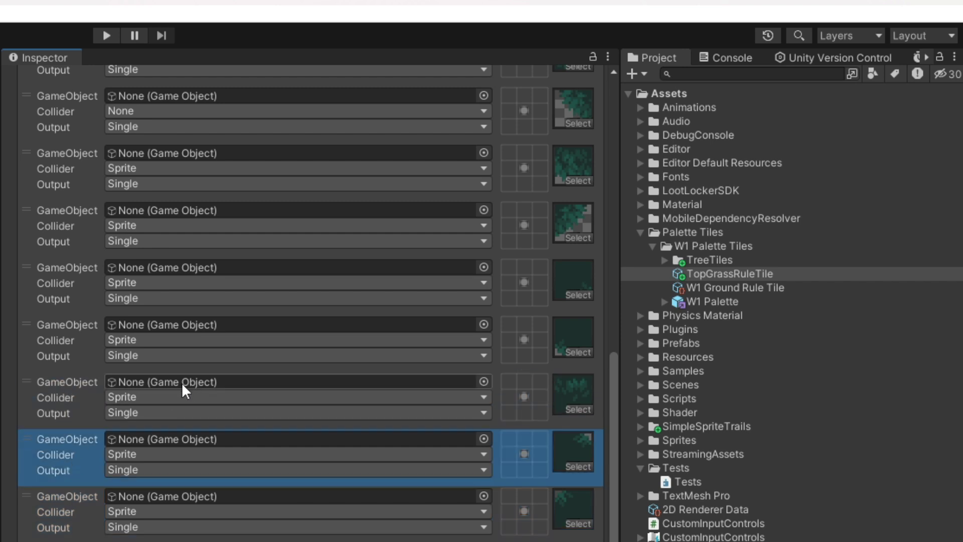
scroll(168, 444, up, 10)
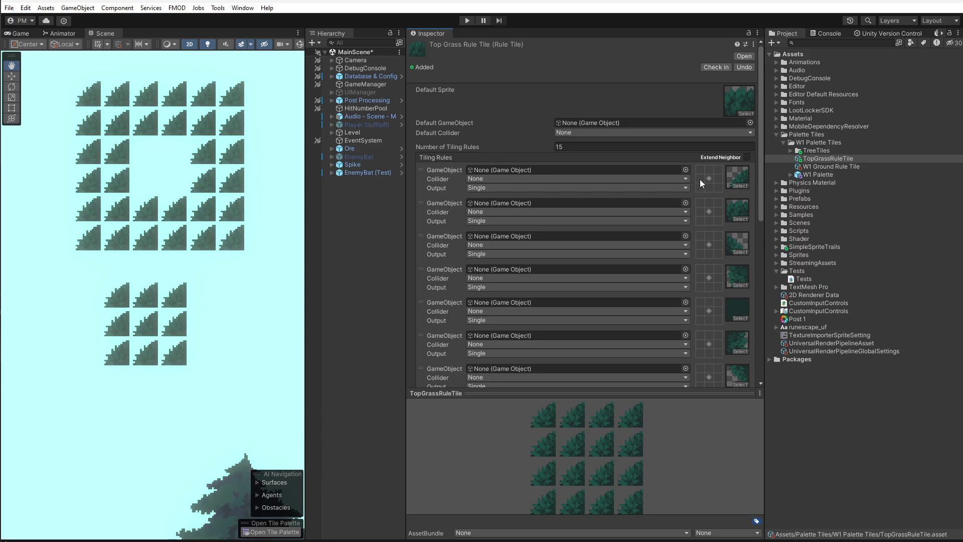
Give the first tiling rule right and down neighbour conditions, clearing its left one
click(700, 179)
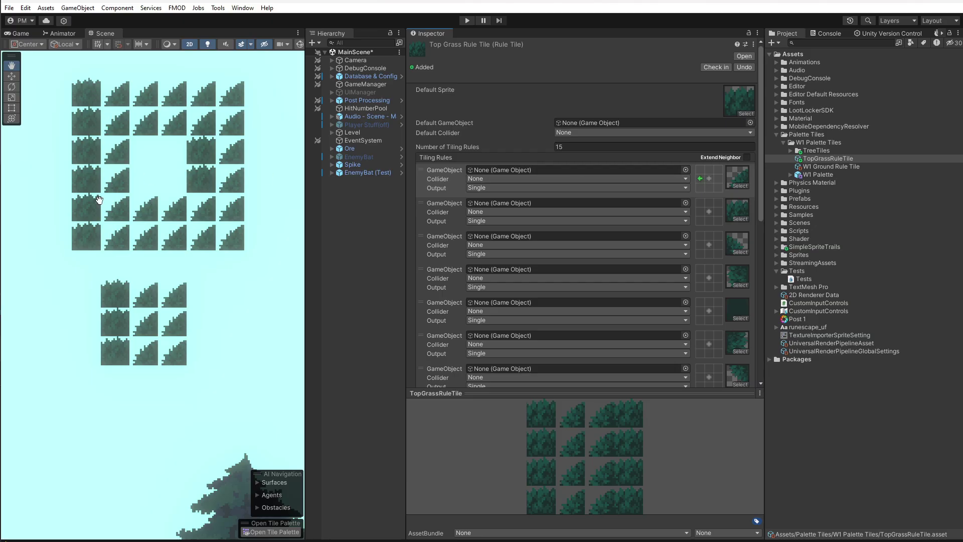
scroll(150, 191, up, 3)
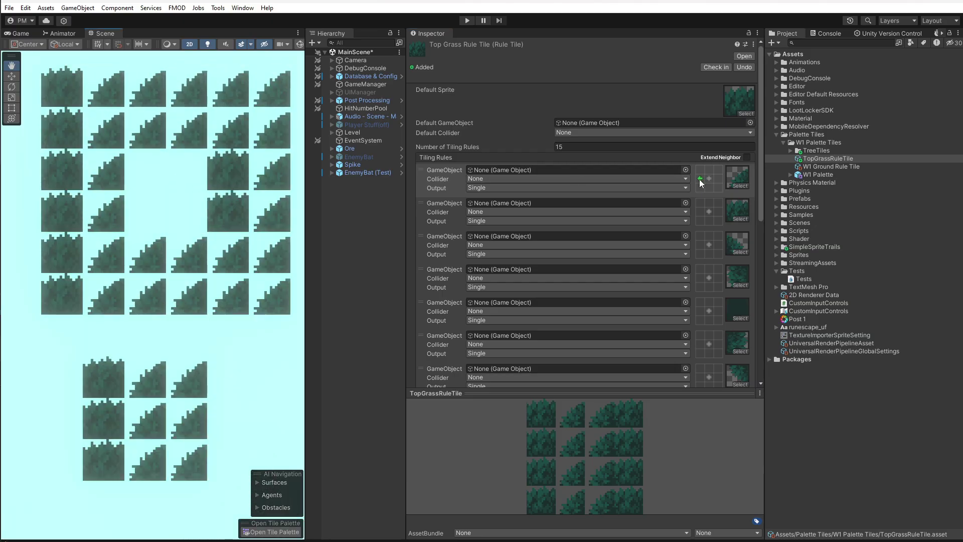
click(700, 179)
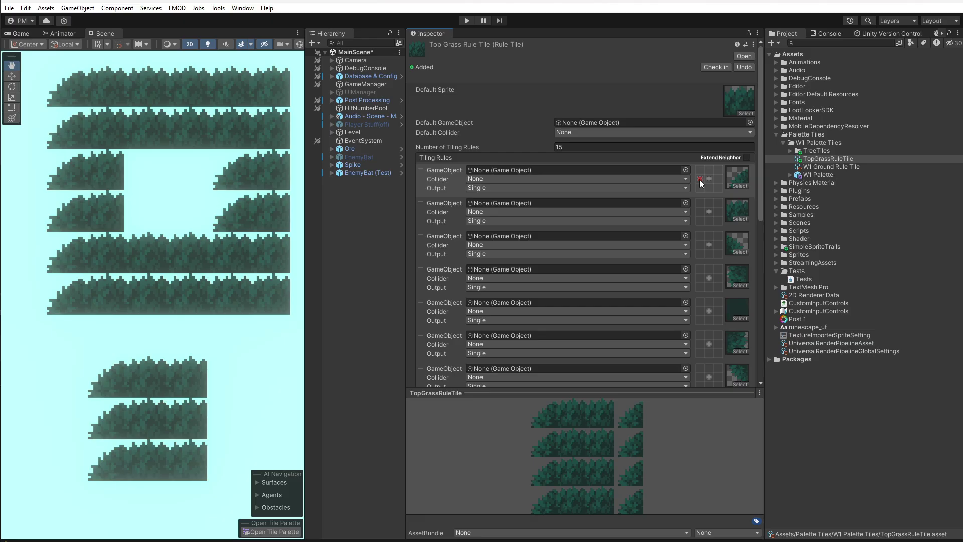
click(701, 179)
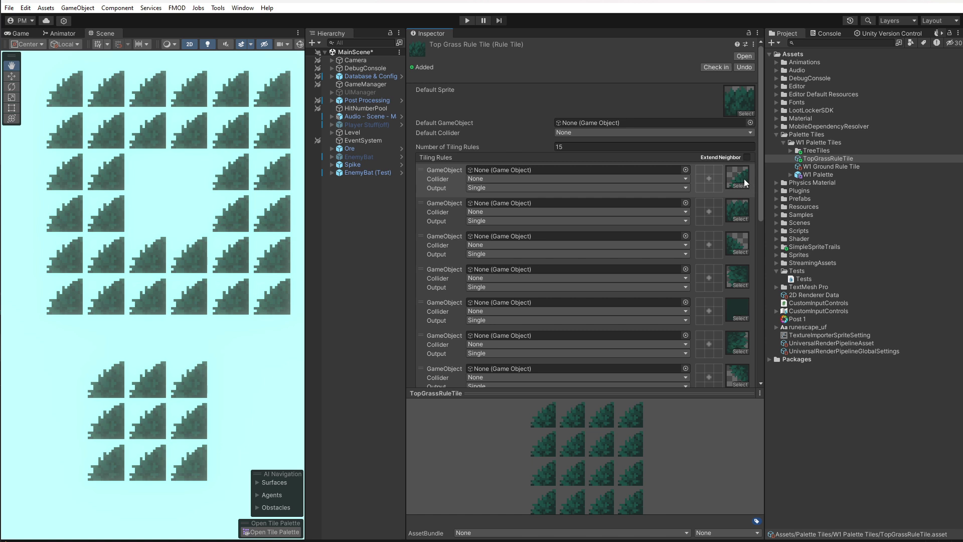
click(717, 179)
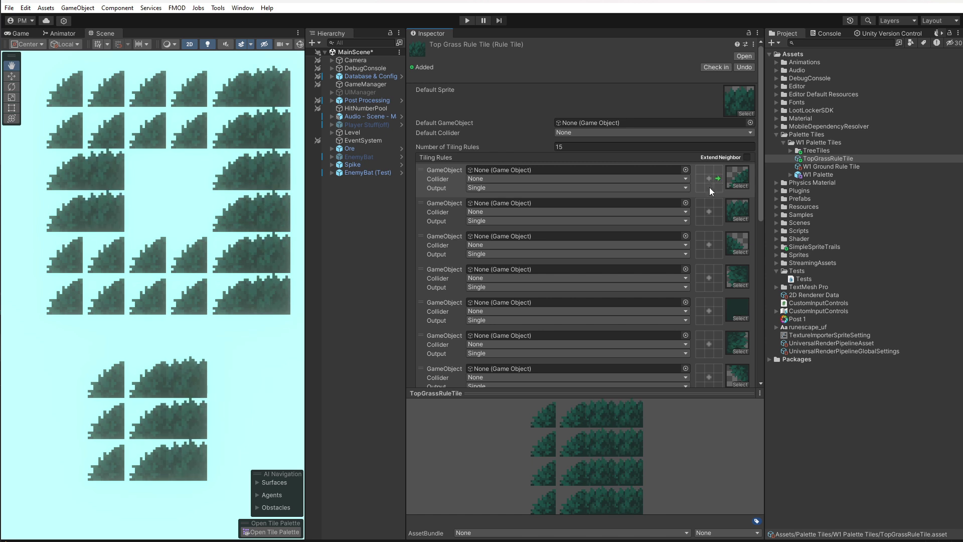
click(709, 188)
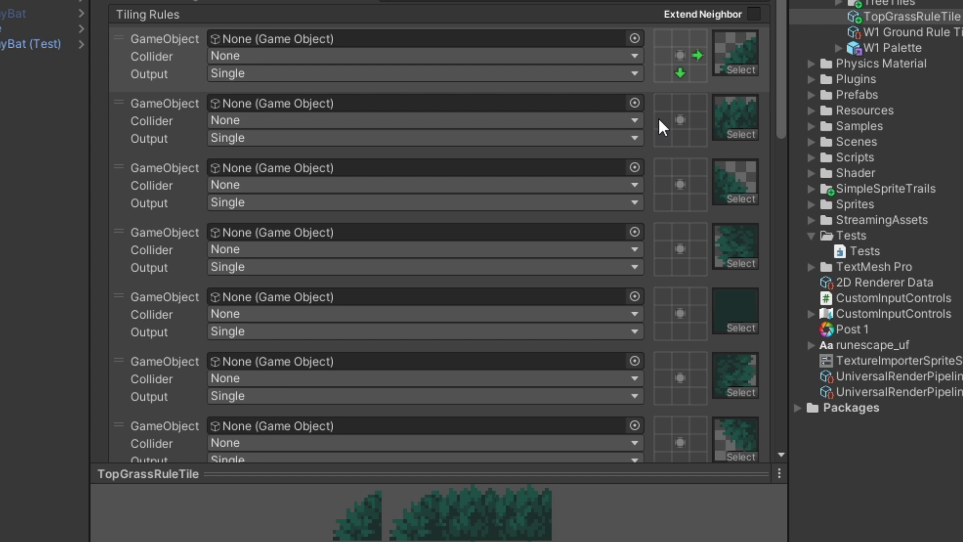
Add left-right, left, up-right and up neighbour conditions to rules two through five
click(661, 121)
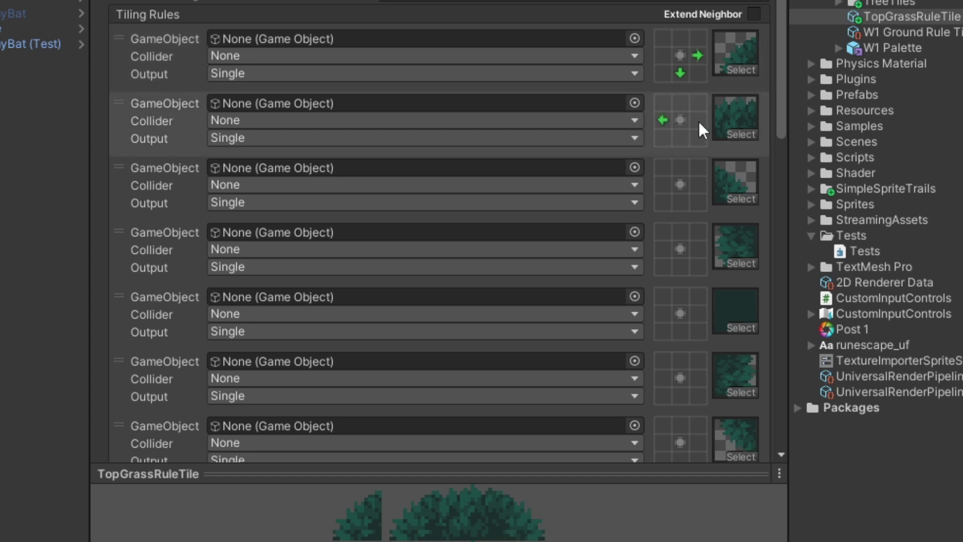
click(697, 119)
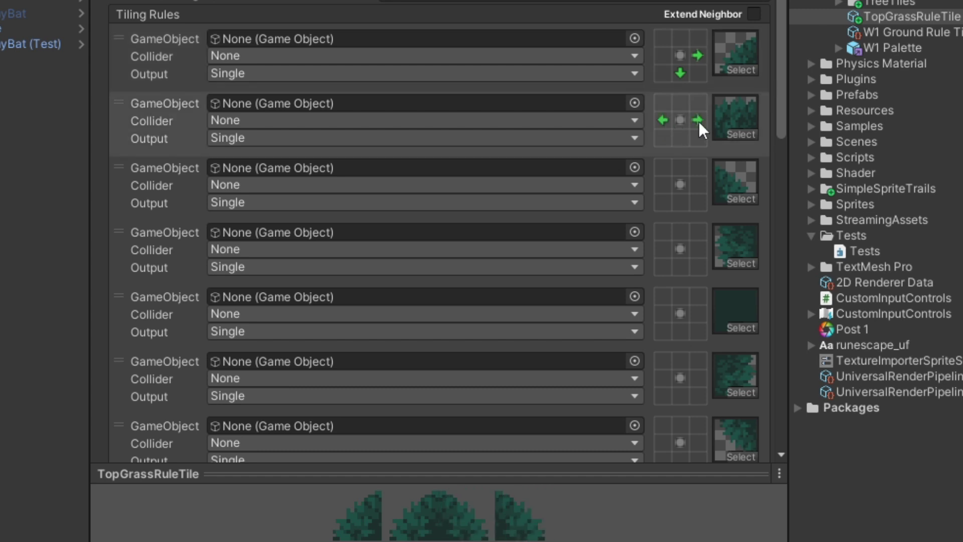
click(661, 186)
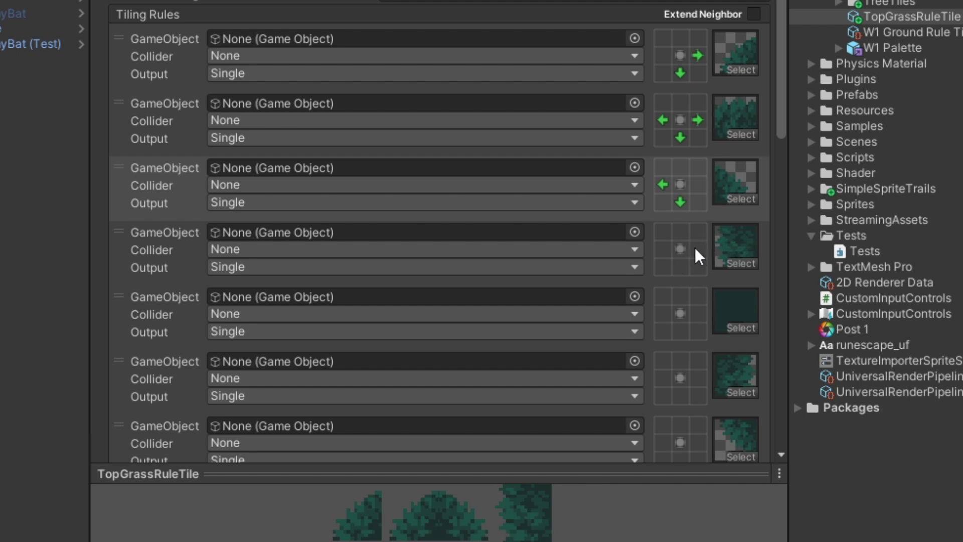
click(681, 233)
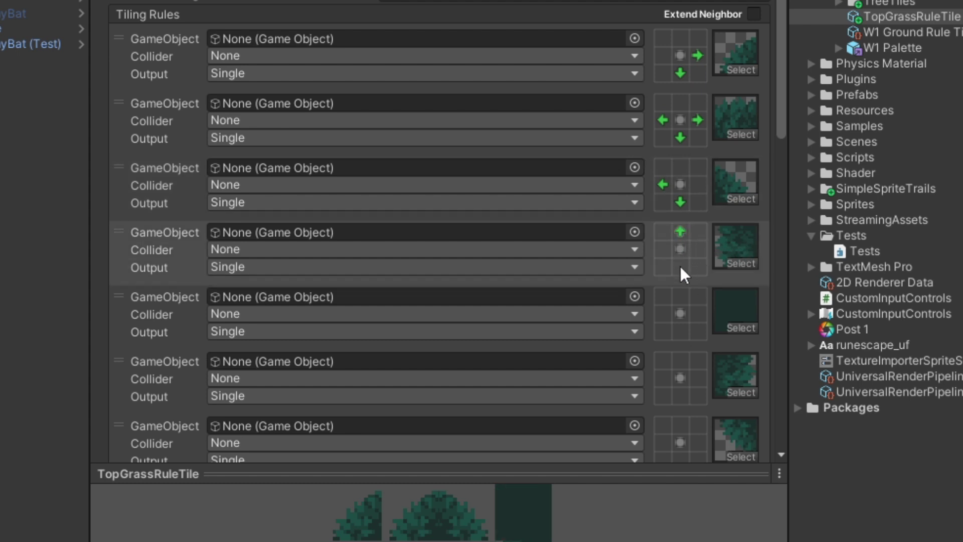
click(697, 251)
scroll(702, 286, down, 3)
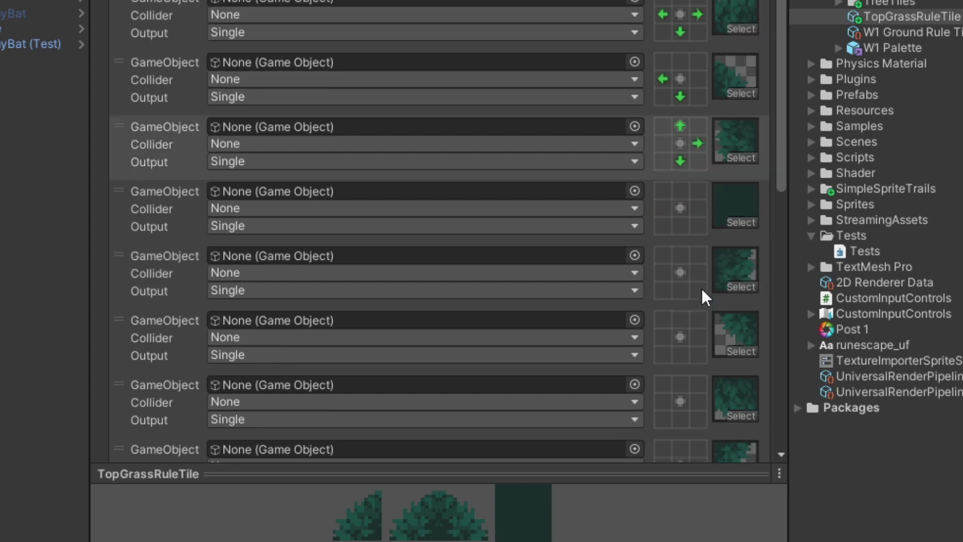
click(680, 191)
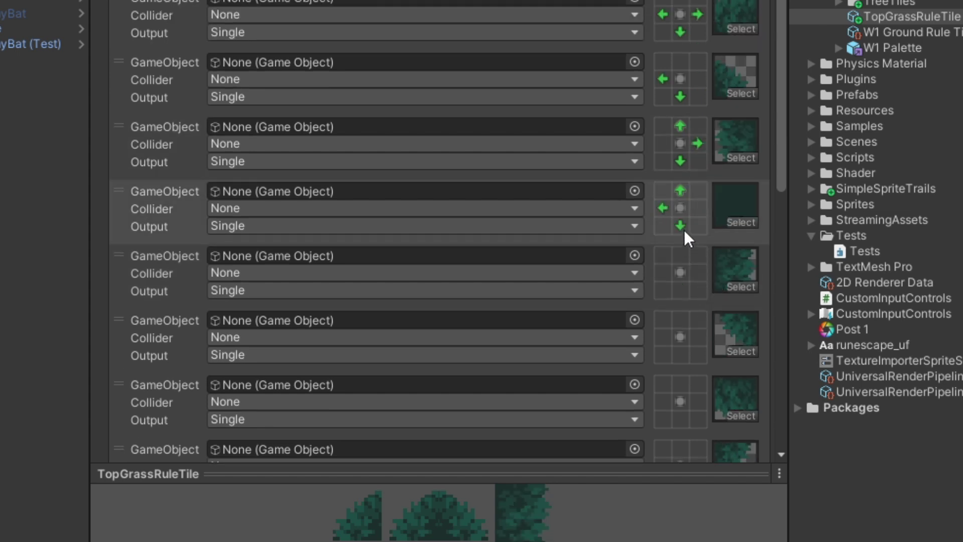
Add neighbours to the middle rules: down, up-right, up-left-right and up conditions
scroll(705, 251, down, 2)
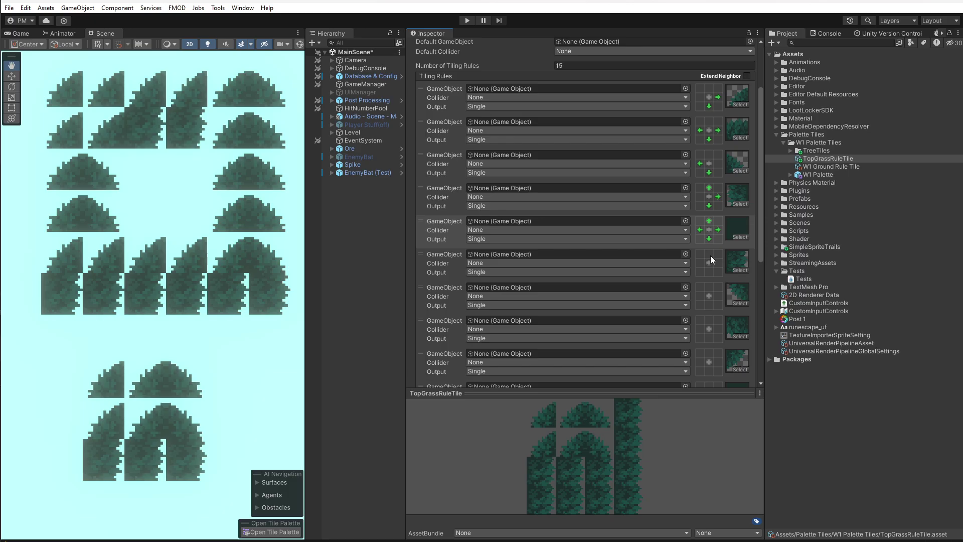
click(681, 202)
click(663, 220)
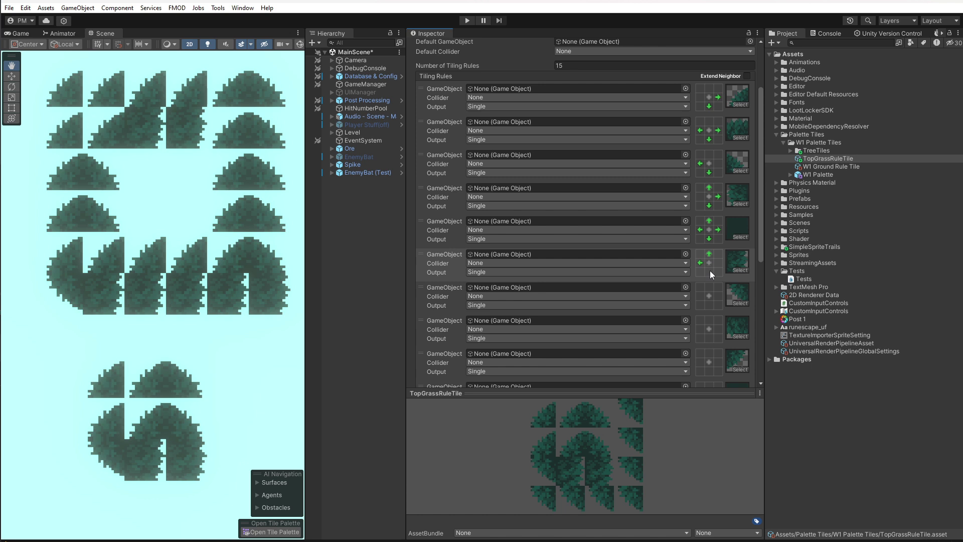
click(709, 271)
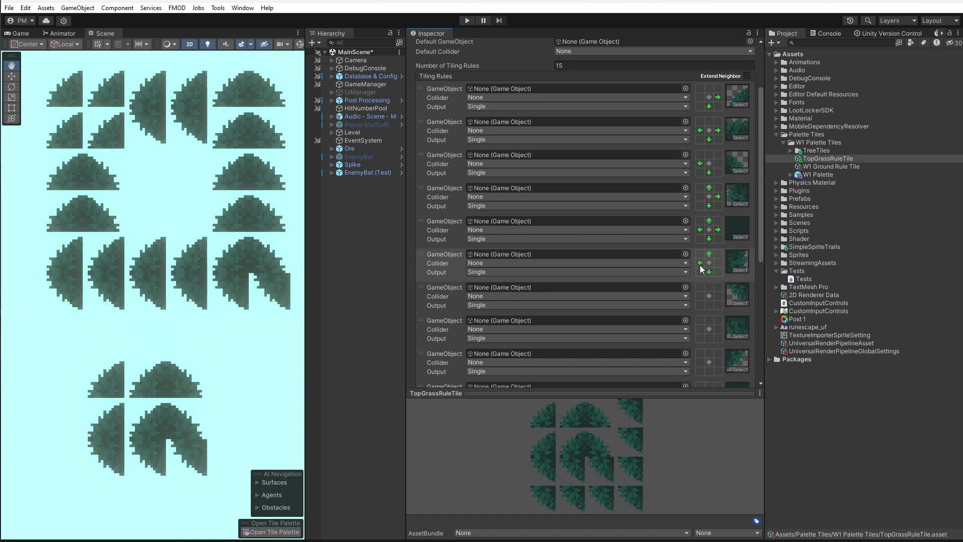
click(709, 288)
click(718, 295)
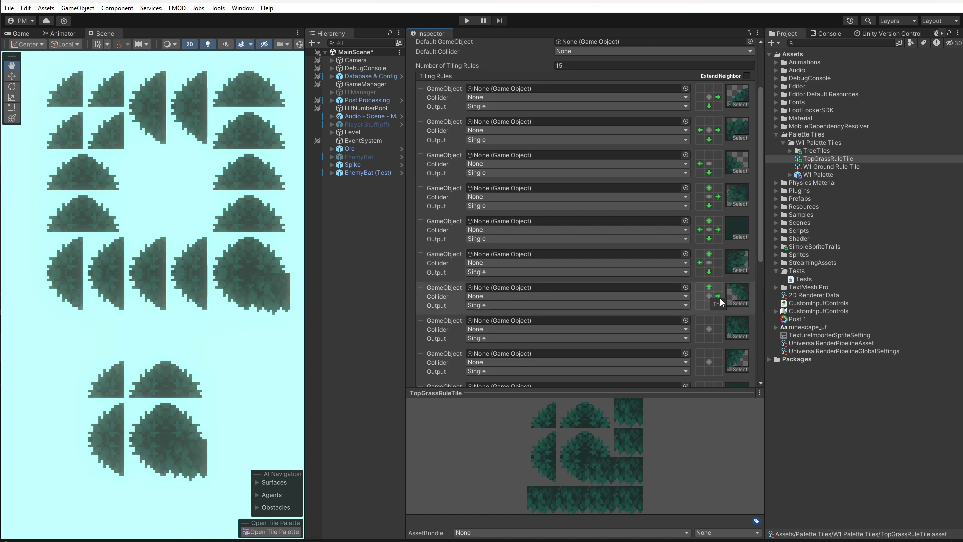
scroll(720, 301, down, 2)
click(709, 293)
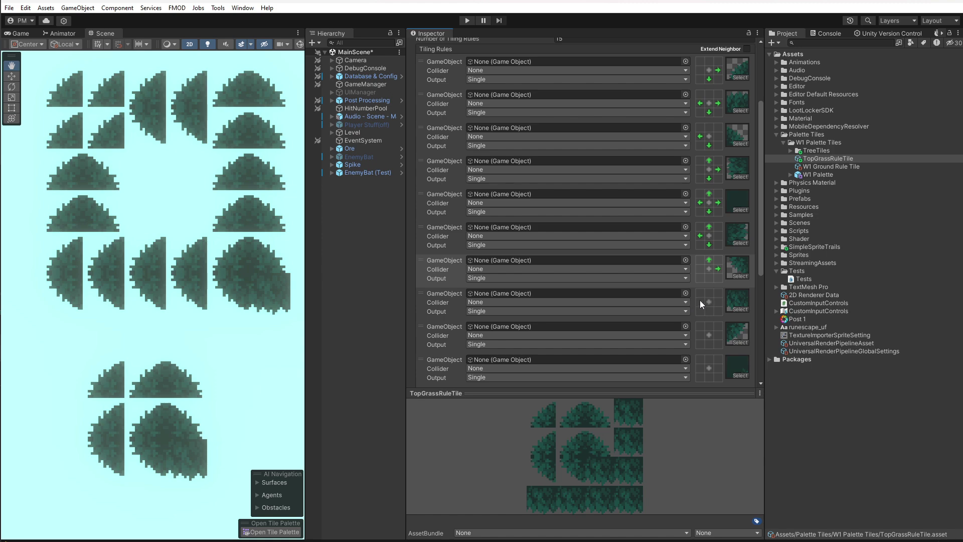
click(699, 302)
click(719, 301)
scroll(721, 312, down, 2)
click(708, 299)
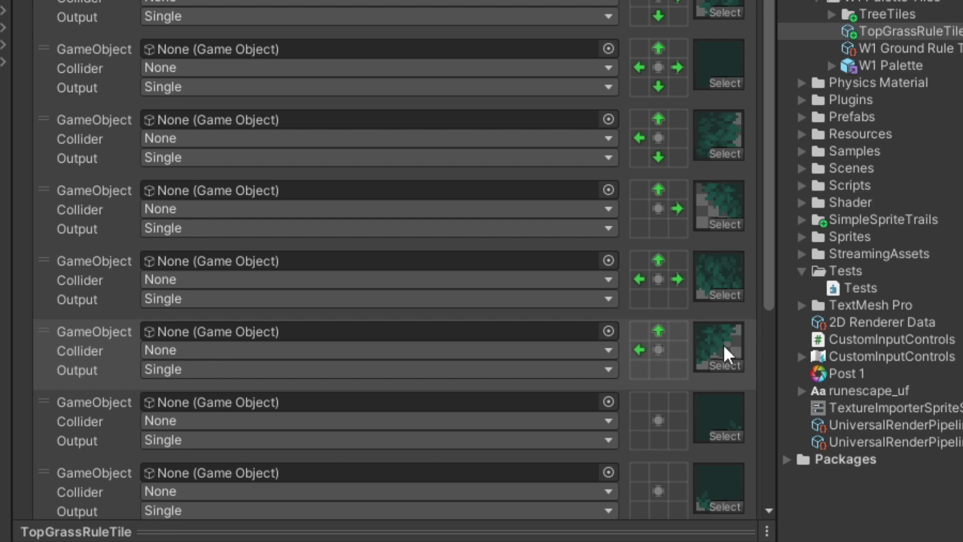
Add down-right, left and right neighbour conditions to the remaining lower rules
scroll(723, 344, down, 3)
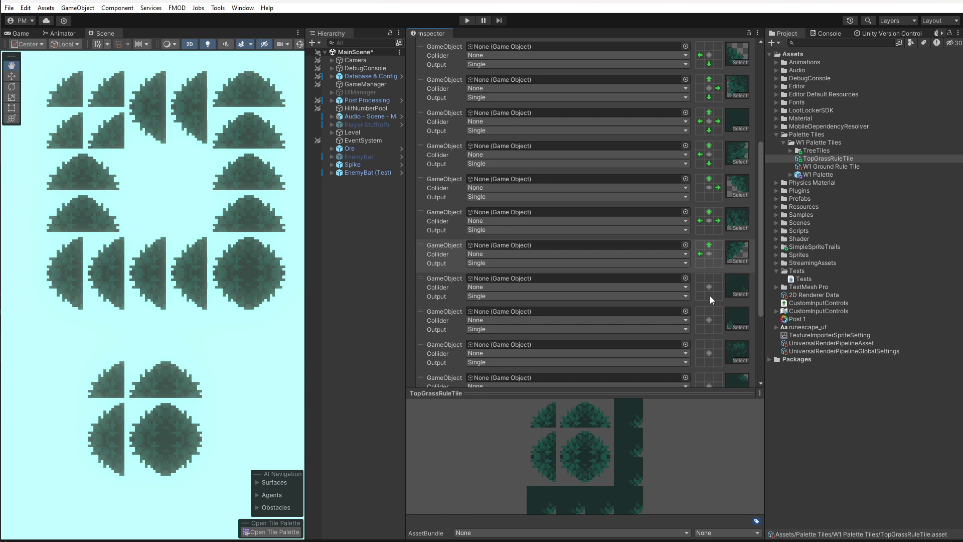
click(660, 323)
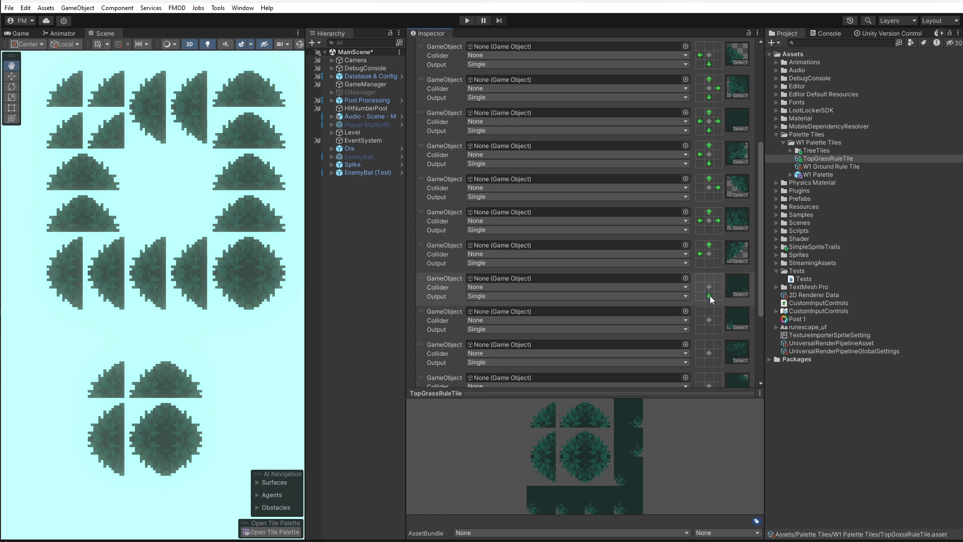
click(678, 306)
scroll(678, 329, down, 1)
scroll(718, 303, down, 1)
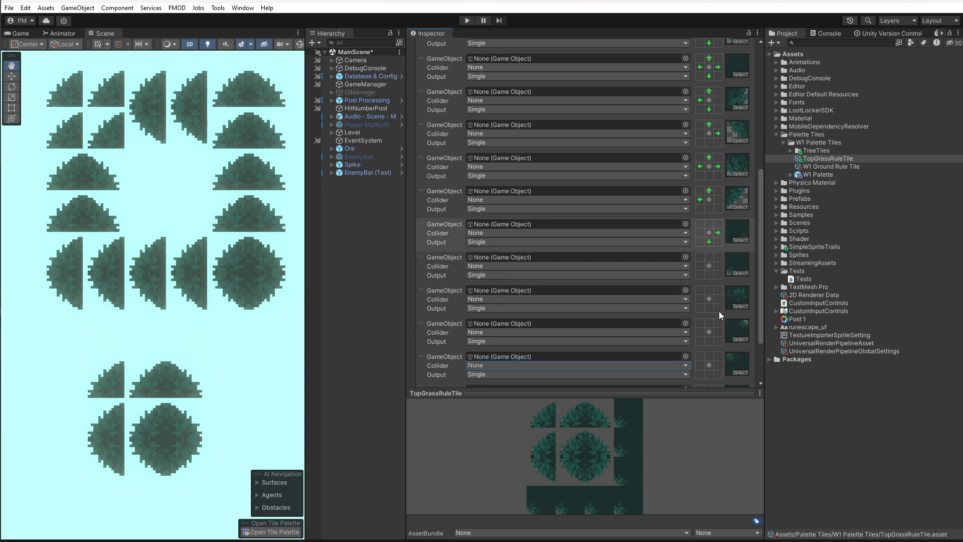
click(701, 267)
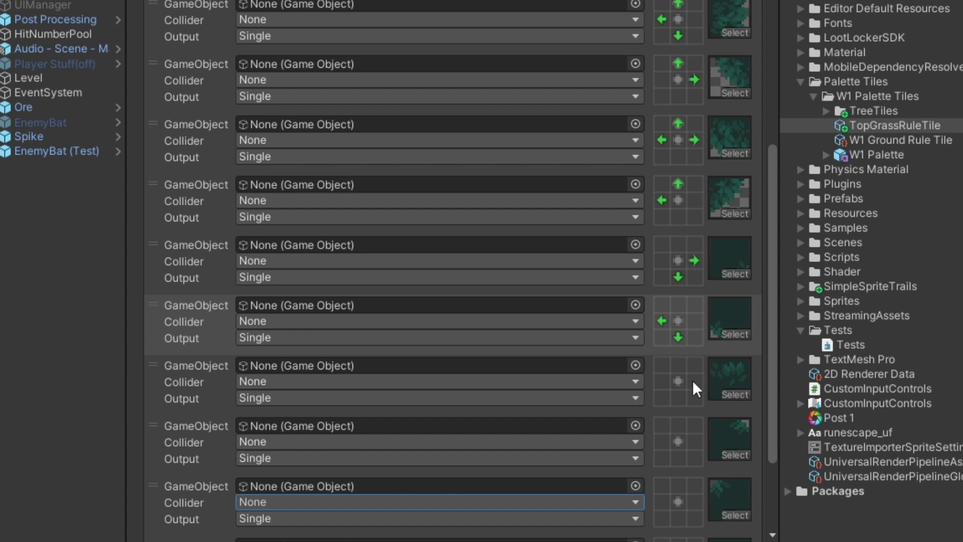
click(693, 380)
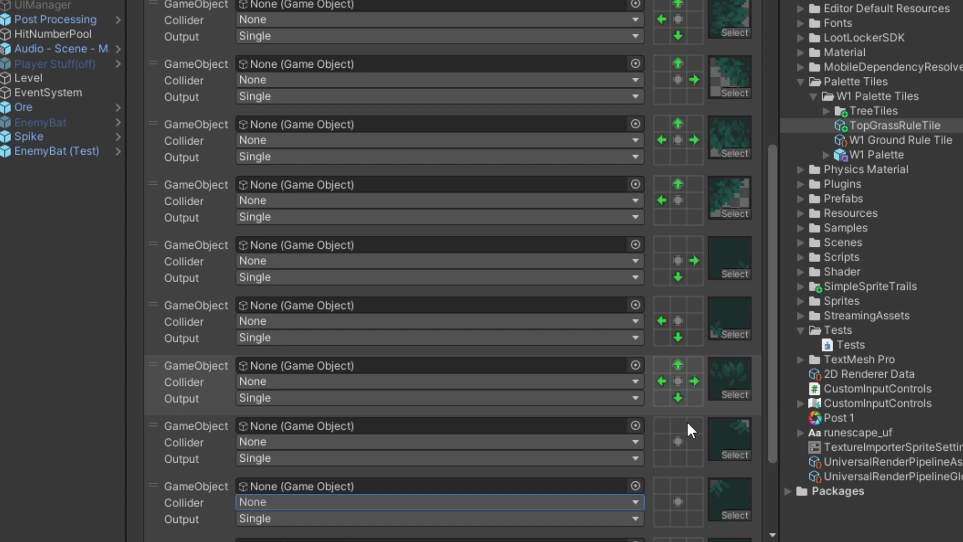
scroll(687, 420, down, 3)
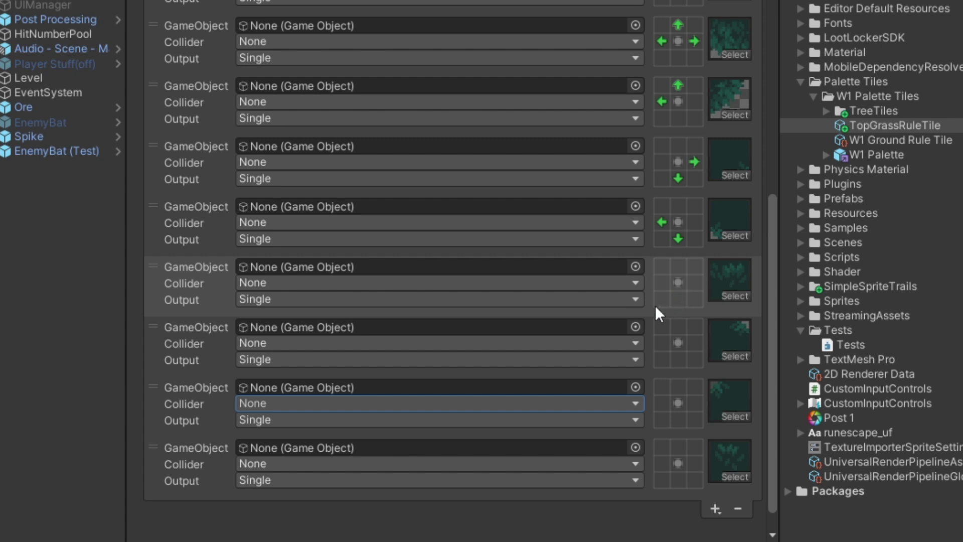
Delete the extra fifth and last tiling rules, leaving 13, and check the fourth rule's output type
click(719, 304)
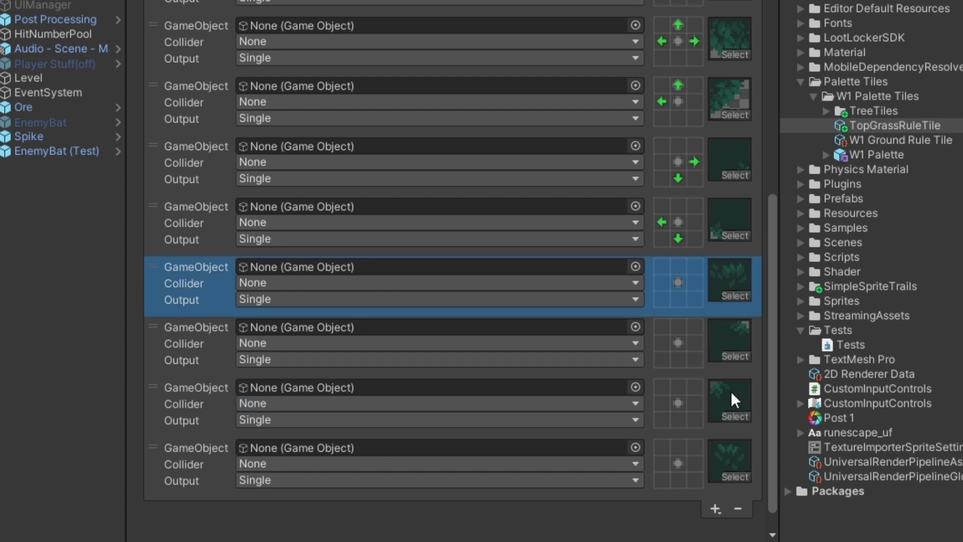
click(741, 506)
click(727, 462)
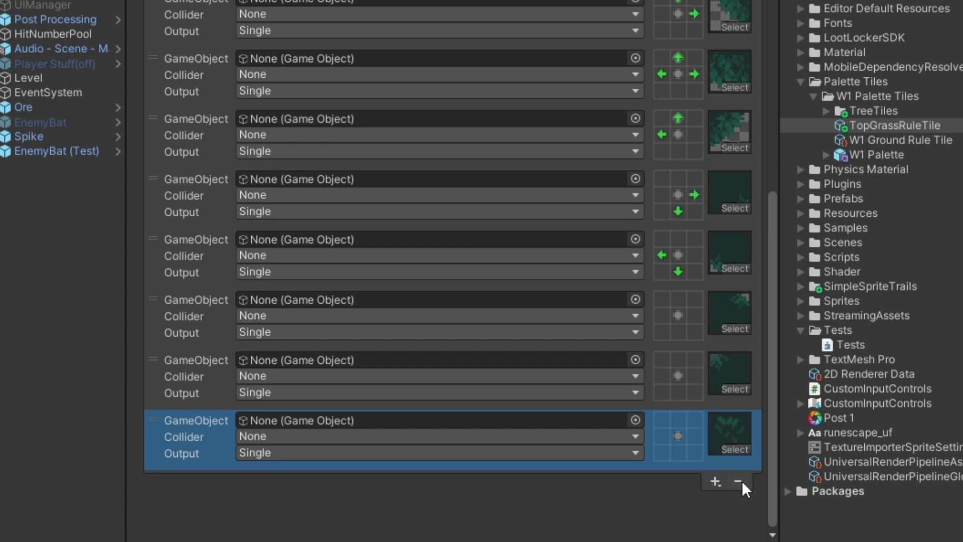
click(739, 482)
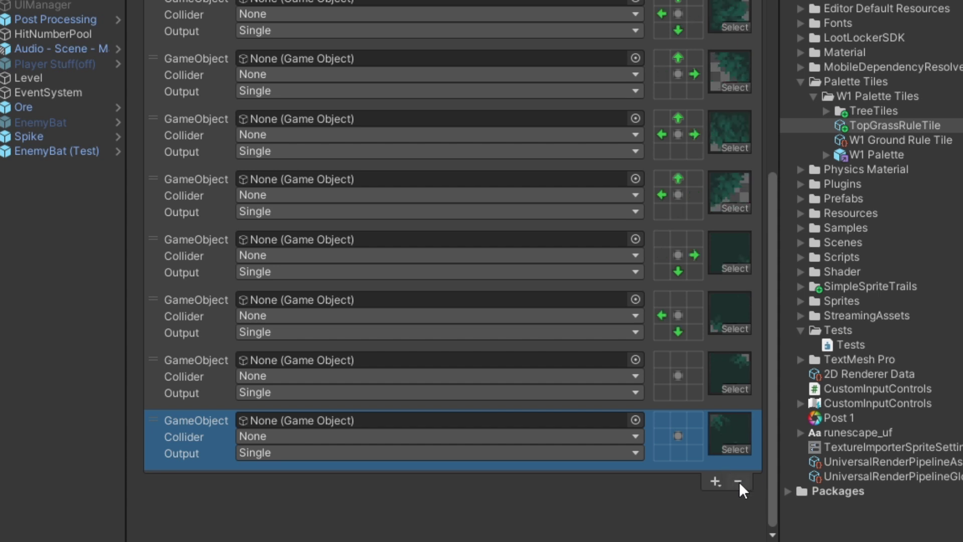
scroll(741, 326, up, 4)
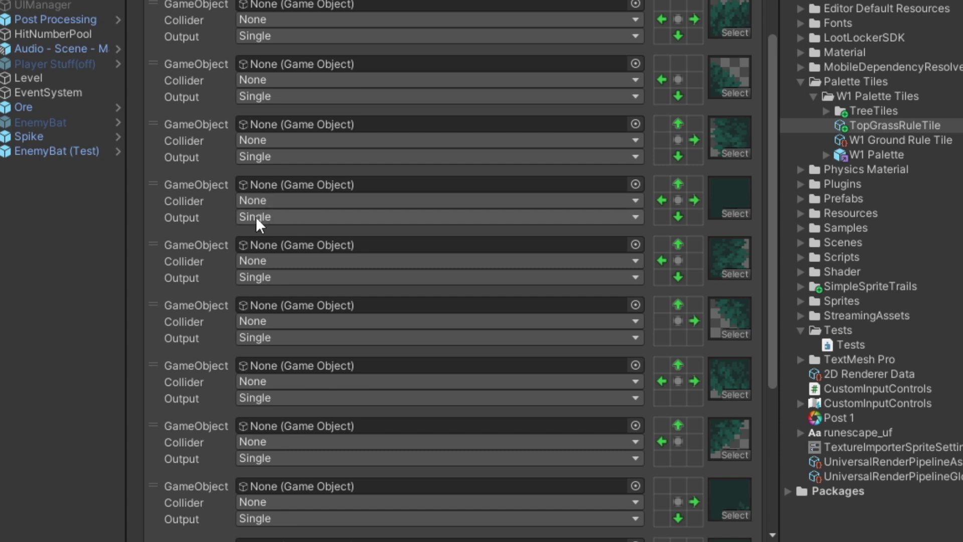
click(269, 217)
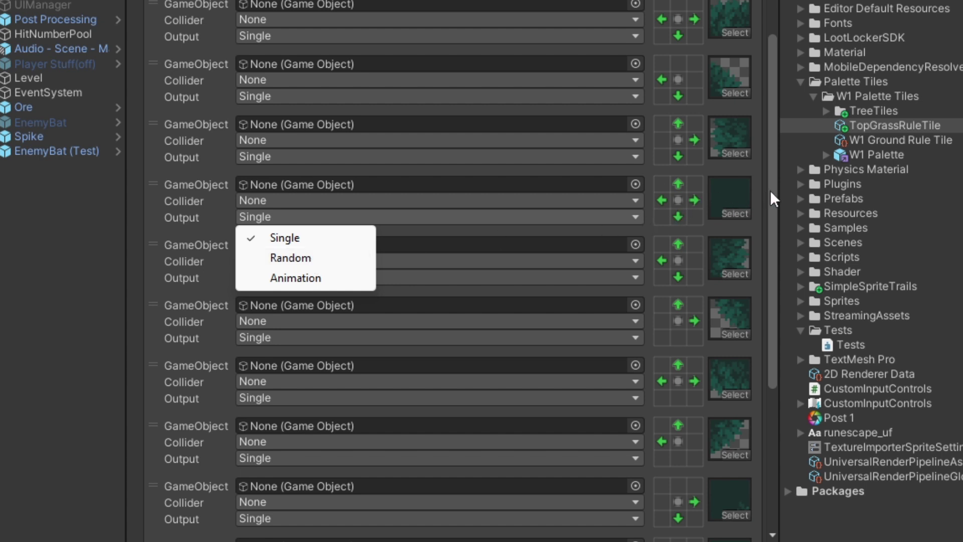
click(777, 152)
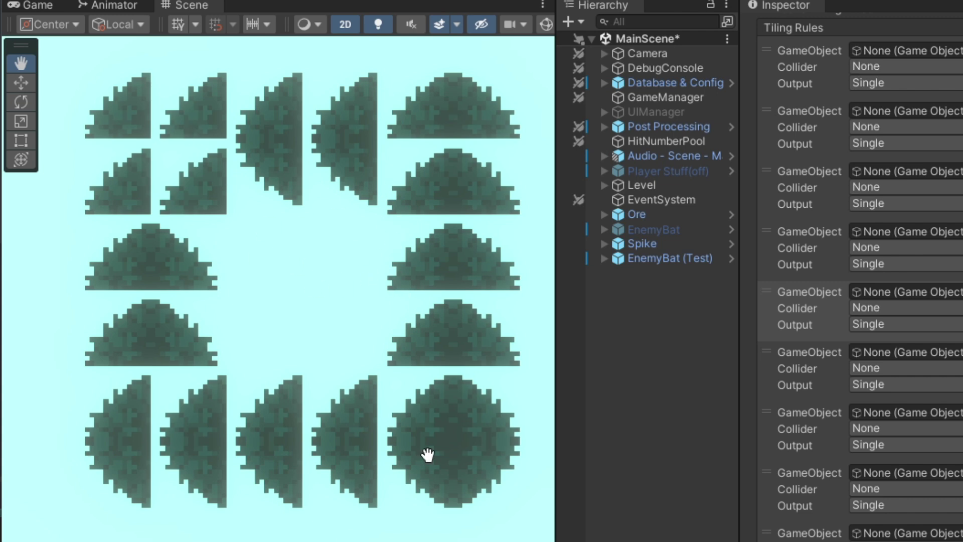
Mark empty NotThis neighbours on rules one to six: left, top and right edges
scroll(853, 301, up, 5)
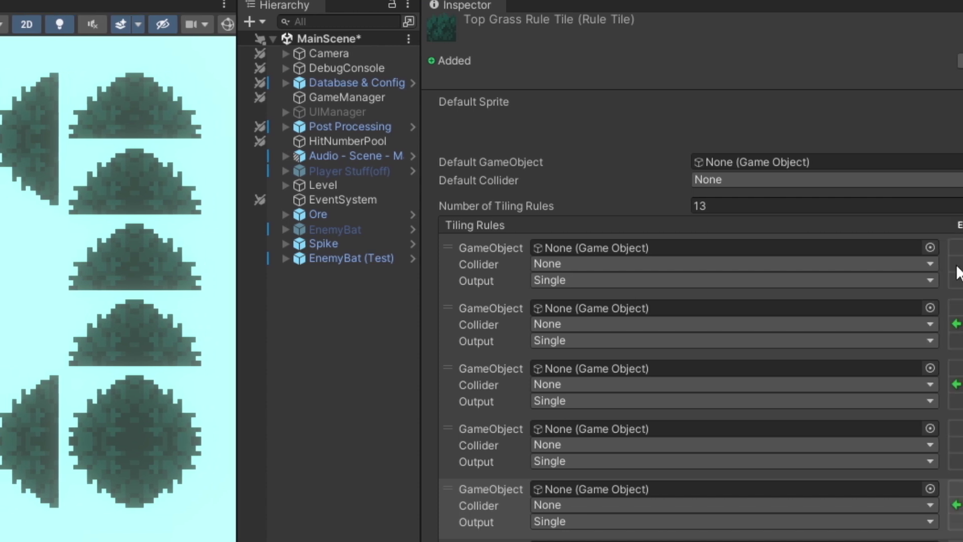
right_click(893, 264)
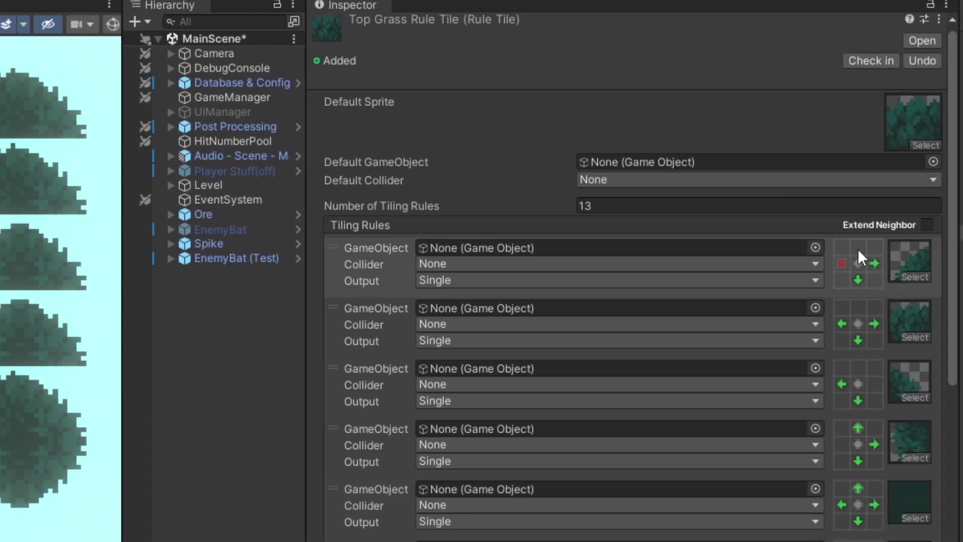
click(858, 246)
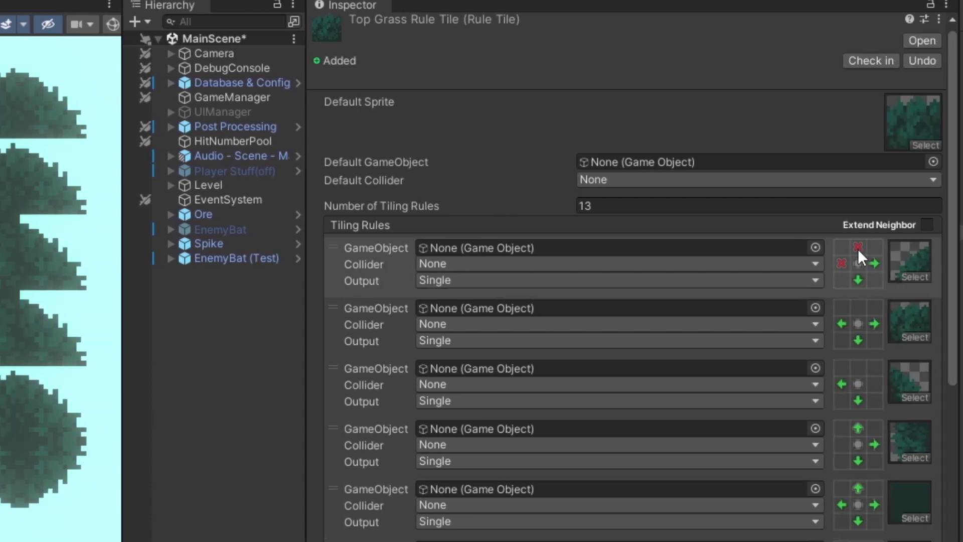
click(858, 307)
right_click(859, 368)
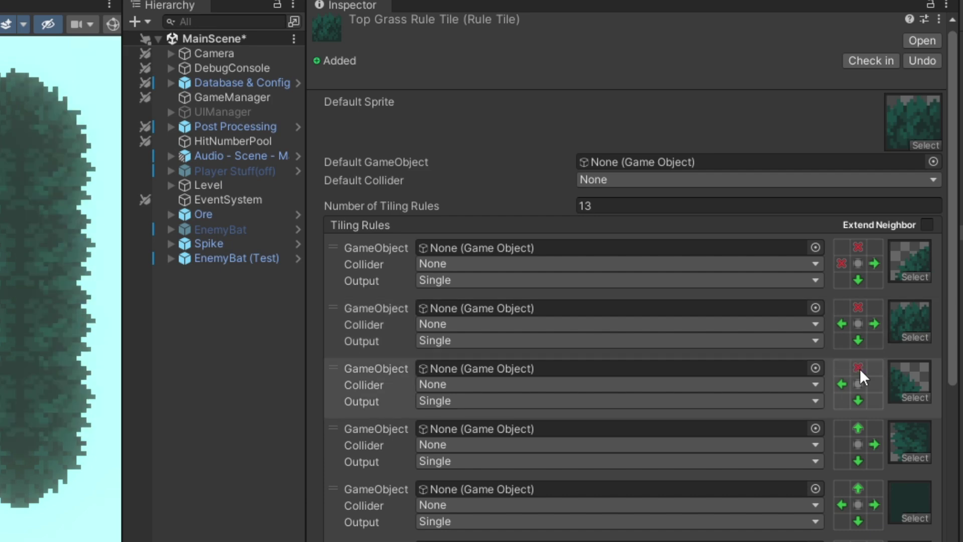
right_click(876, 384)
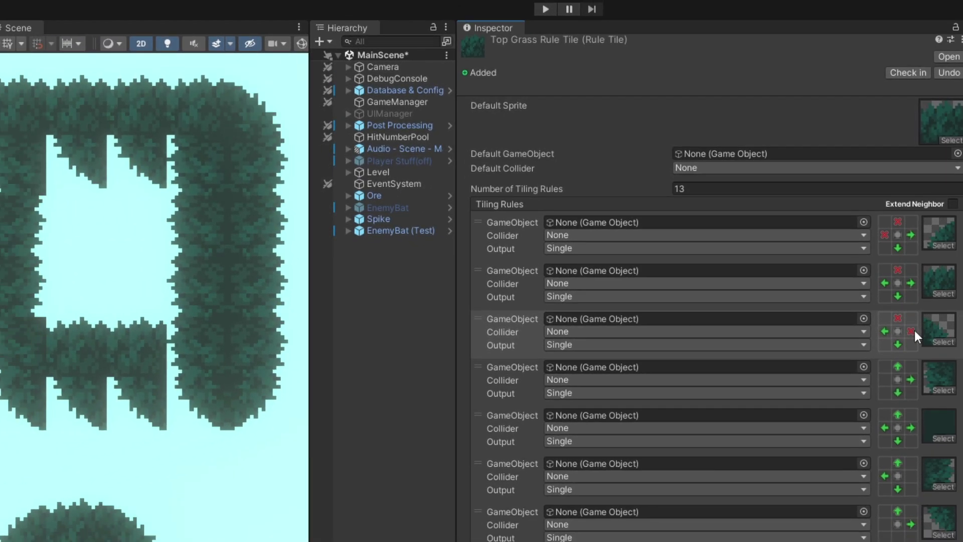
right_click(882, 380)
scroll(926, 418, down, 2)
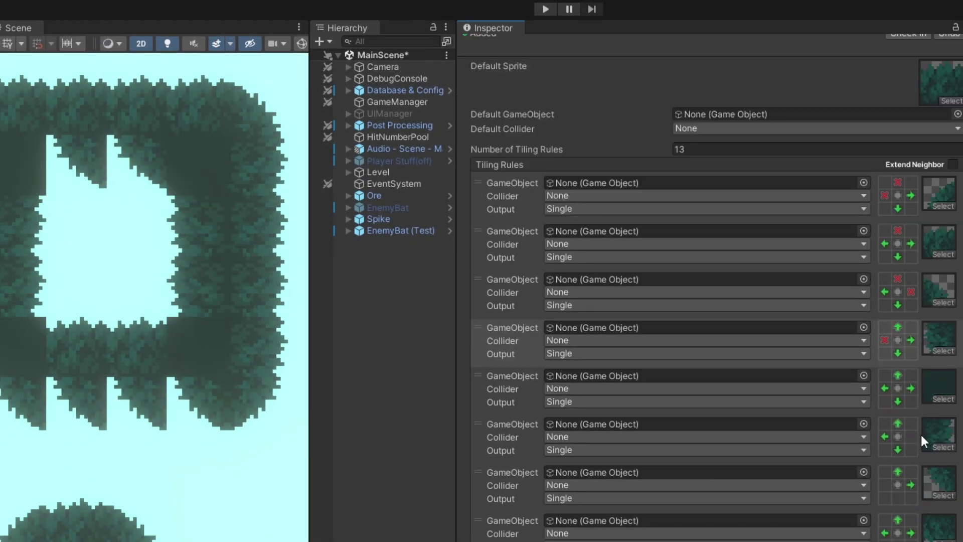
right_click(911, 436)
Set diagonal corner conditions, marking rule seven's top-right and rule eight's top-left as empty
click(885, 485)
scroll(526, 214, down, 2)
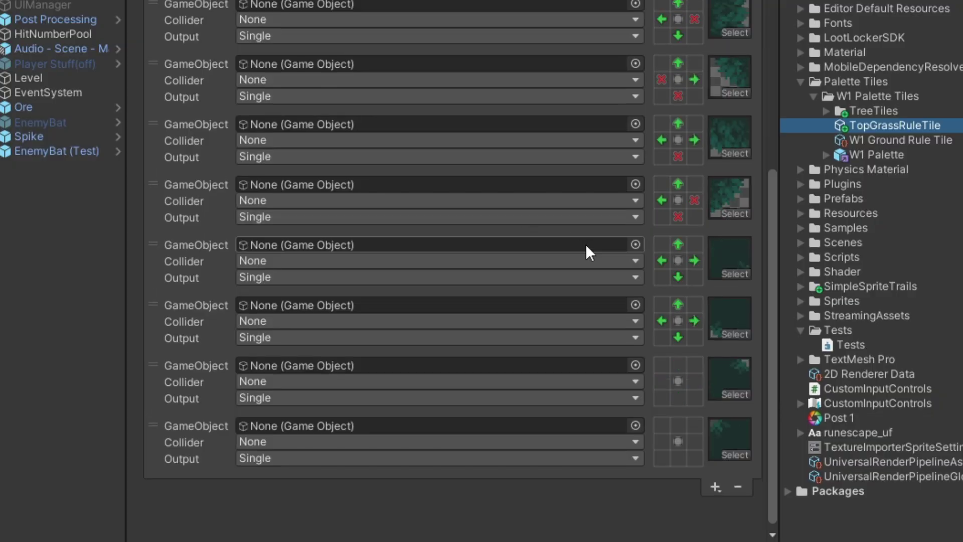
scroll(584, 265, down, 1)
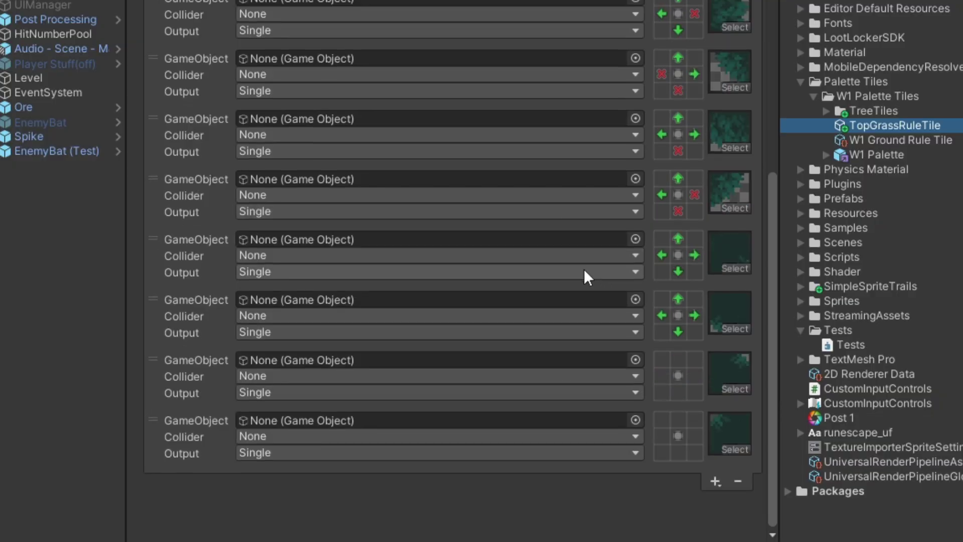
click(665, 333)
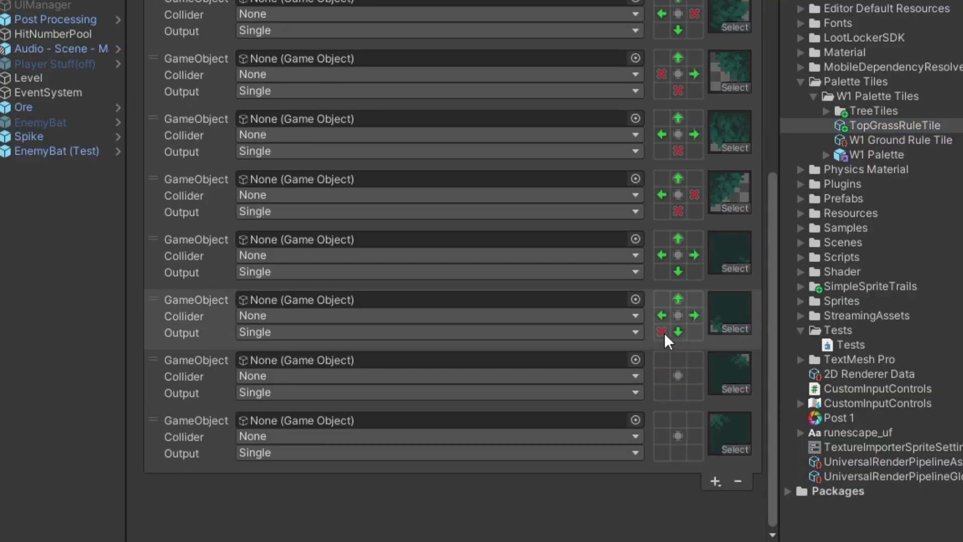
click(695, 273)
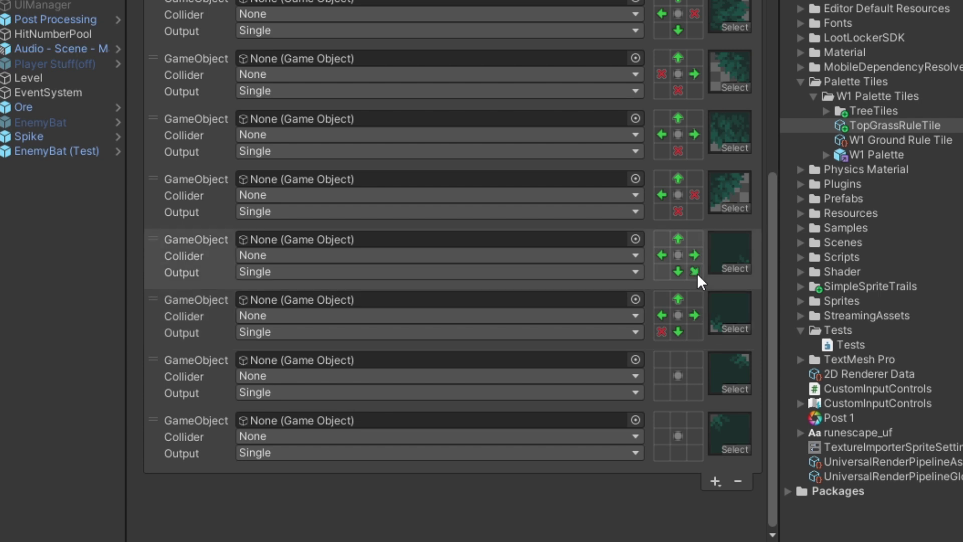
click(696, 358)
click(697, 359)
click(662, 417)
click(662, 417)
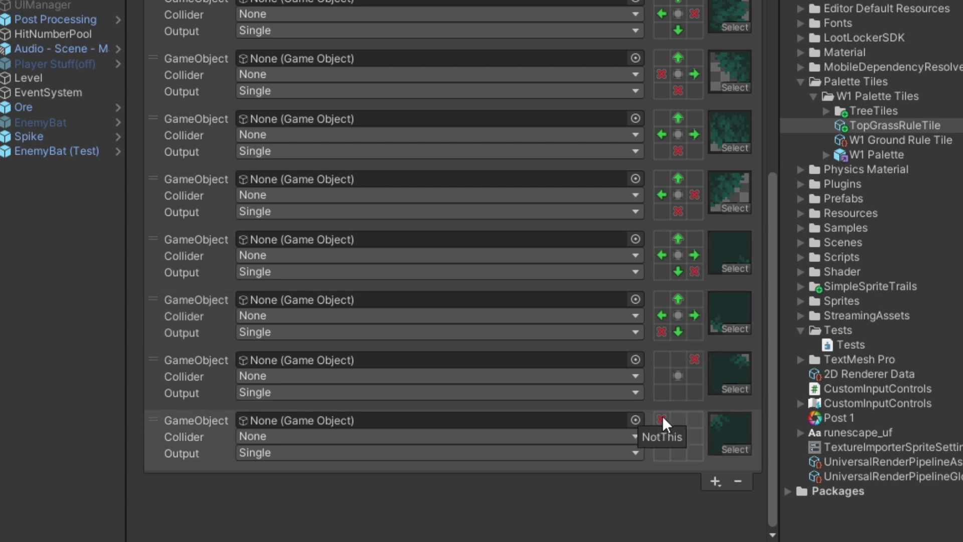
Require grass above and below on rule seven and on all four sides of the last rule
click(679, 359)
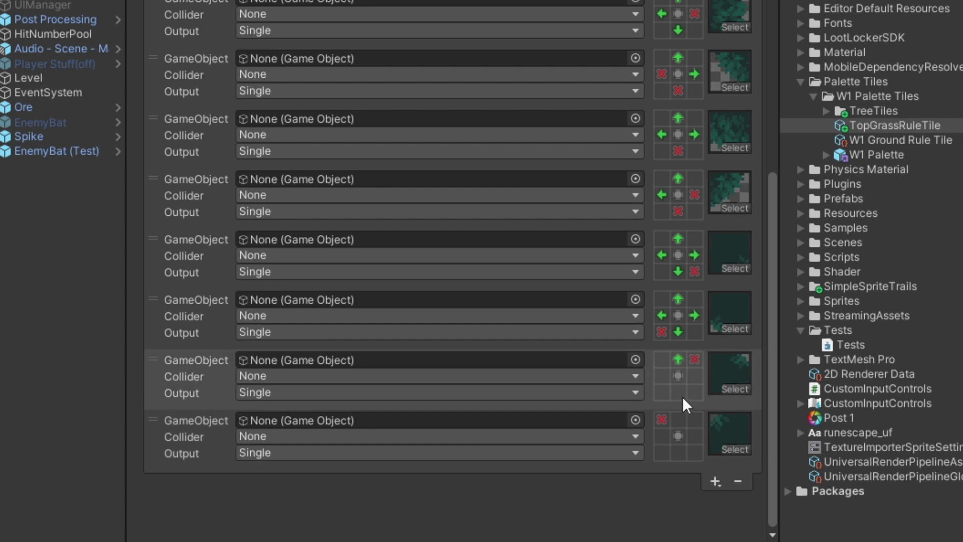
click(677, 392)
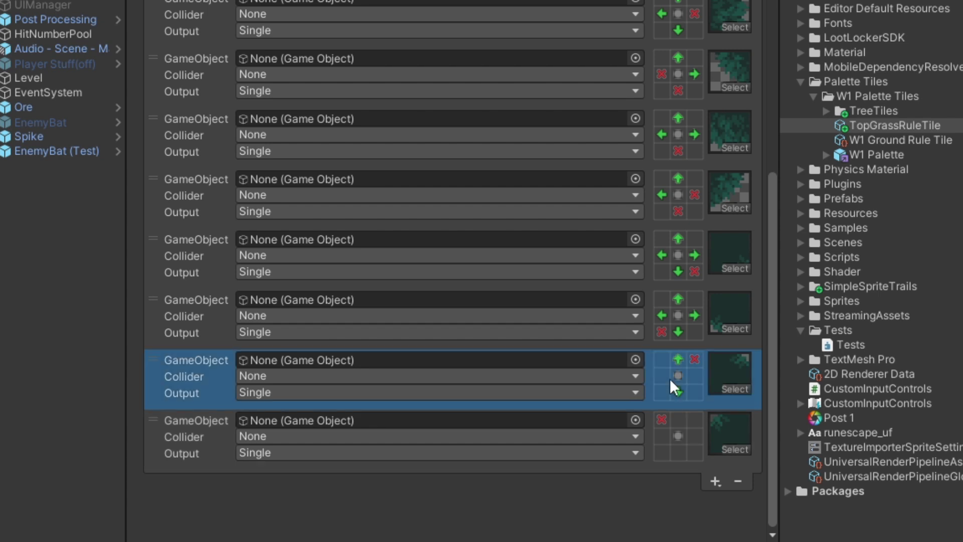
click(680, 420)
click(695, 435)
click(678, 452)
click(662, 440)
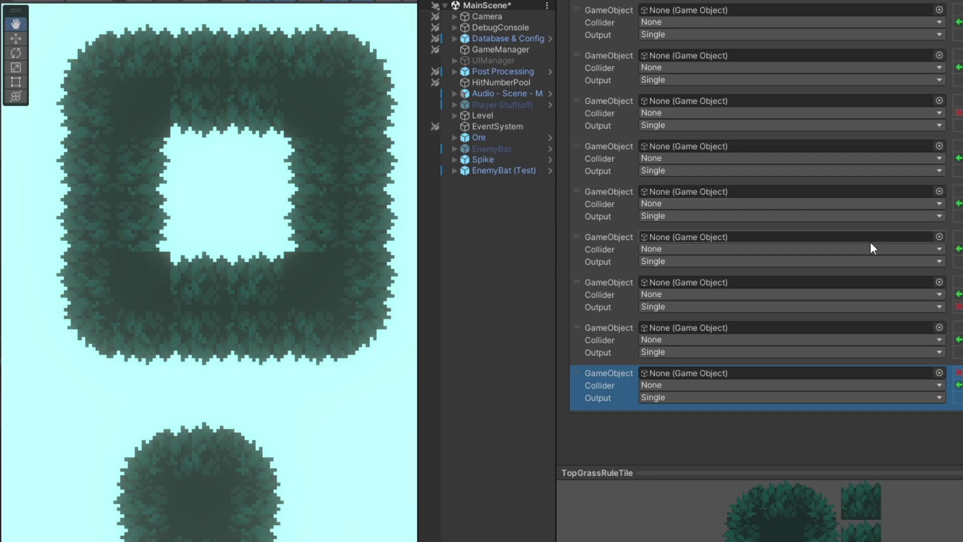
Move the fully surrounded tiling rule to the bottom of the Top Grass Rule Tile's rule list
scroll(871, 247, up, 5)
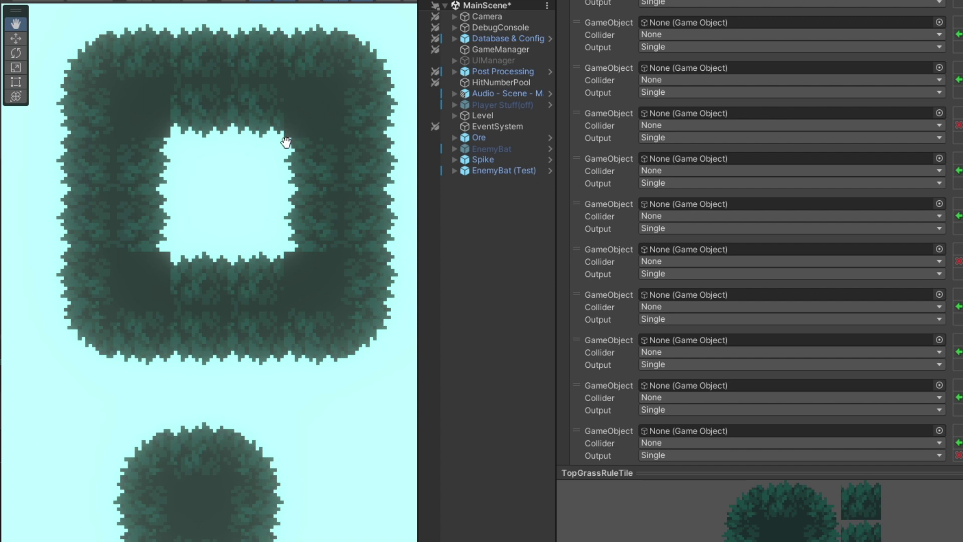
scroll(298, 106, up, 5)
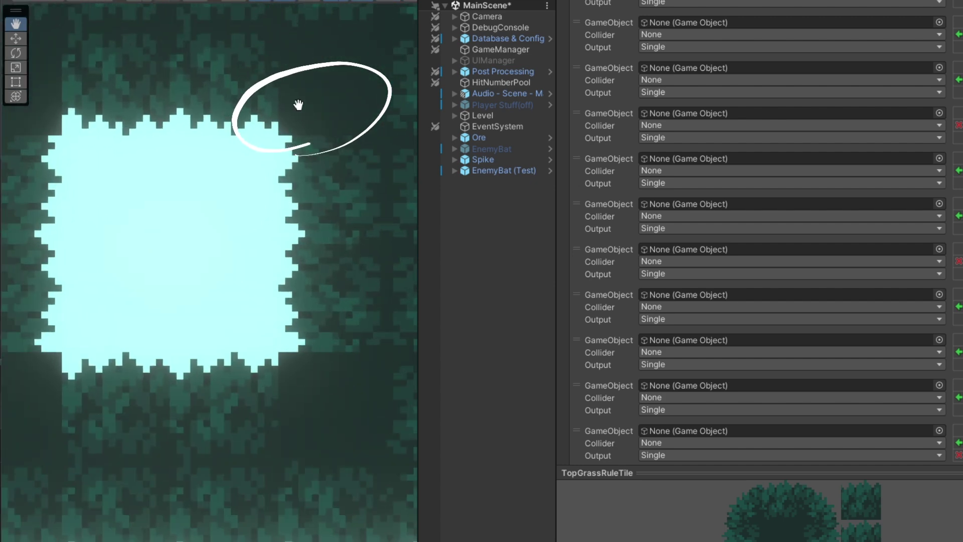
scroll(308, 112, down, 5)
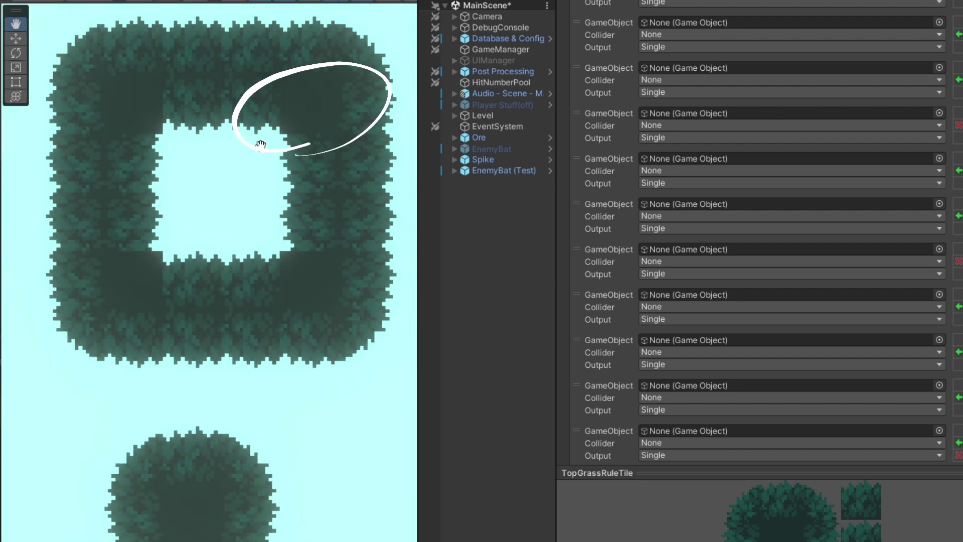
drag(267, 147, 275, 153)
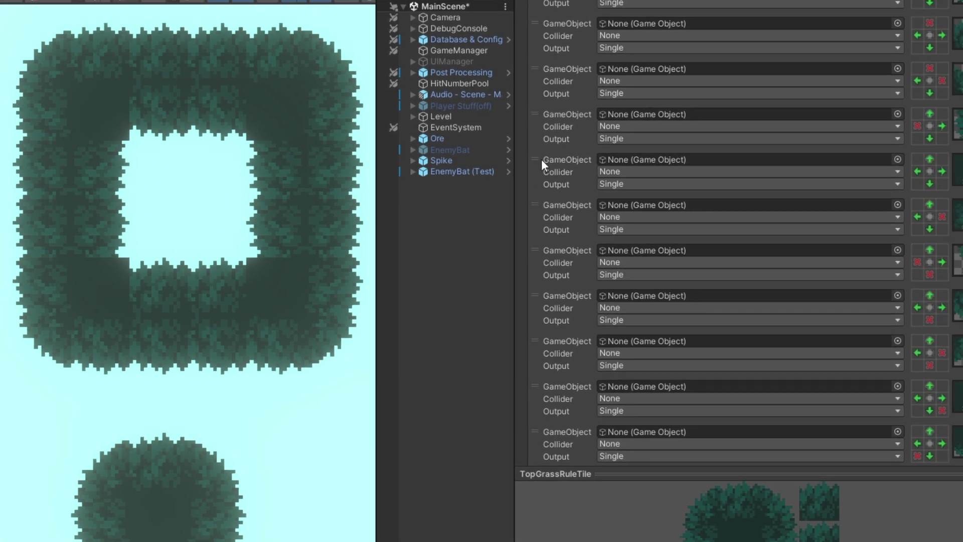
click(541, 159)
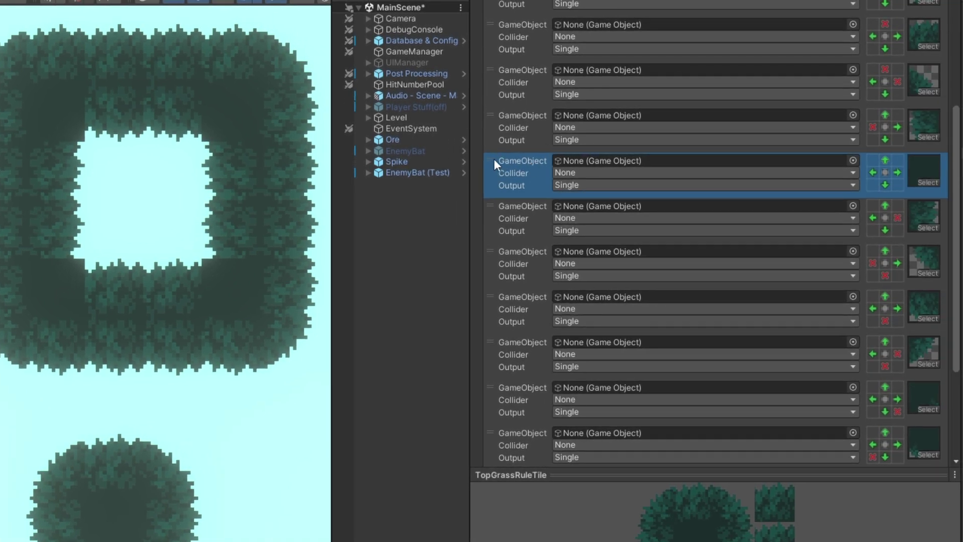
drag(494, 159, 488, 456)
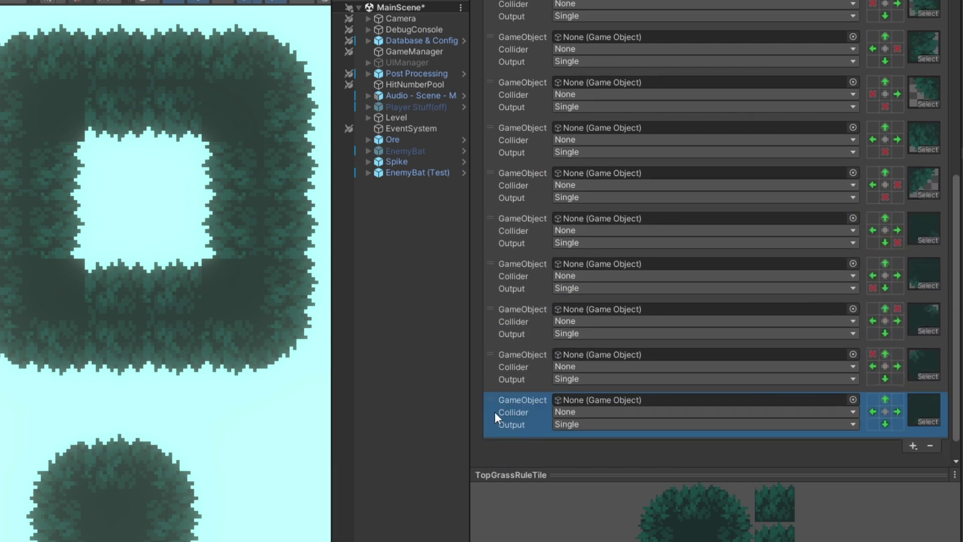
Pan and zoom the Scene to inspect the hollow rounded-corner square bush and the round 3×3 bush
scroll(195, 169, up, 10)
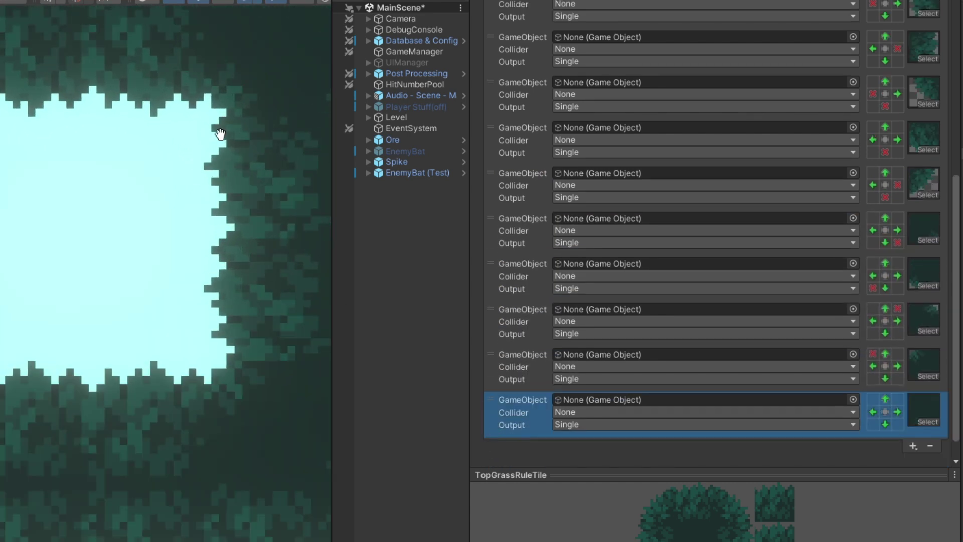
middle_drag(219, 135, 253, 181)
scroll(236, 188, down, 8)
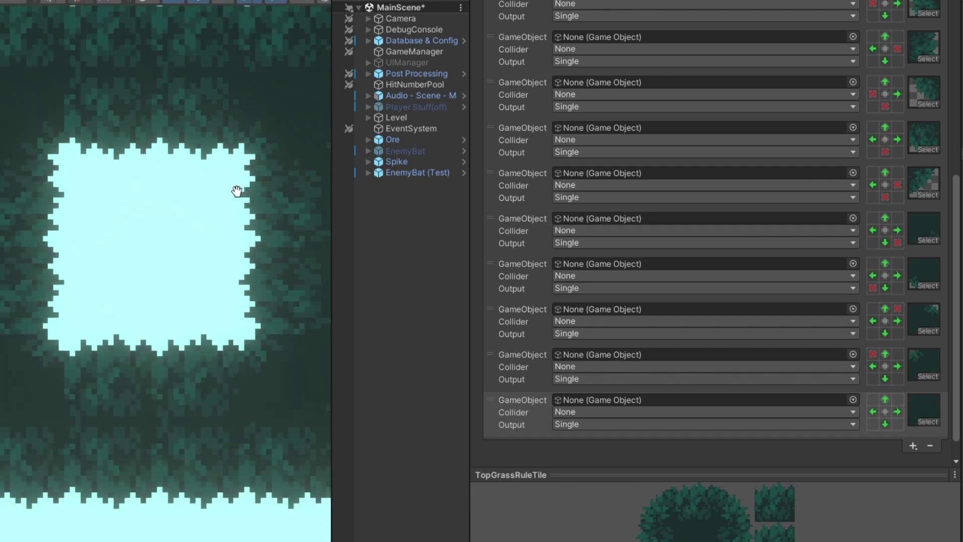
scroll(733, 197, up, 4)
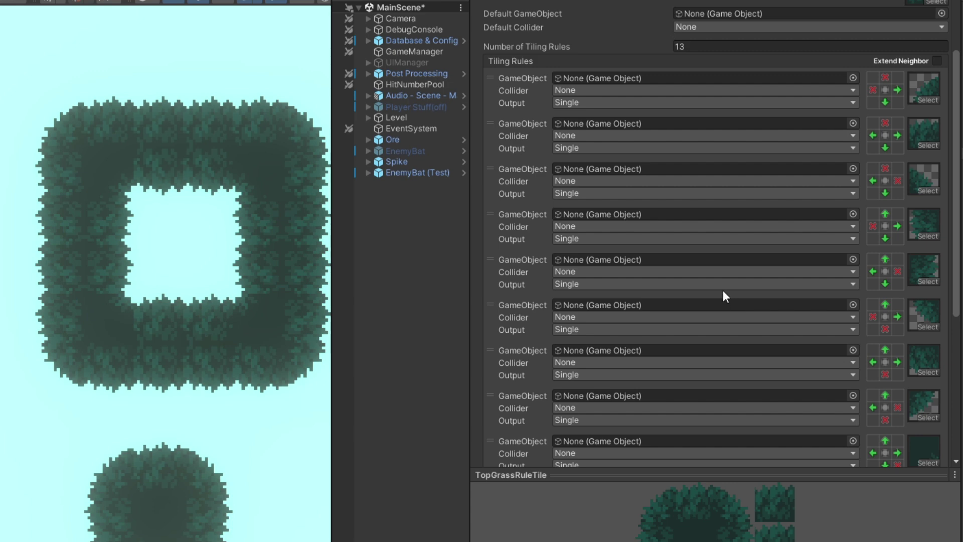
middle_drag(256, 299, 237, 280)
scroll(258, 129, up, 5)
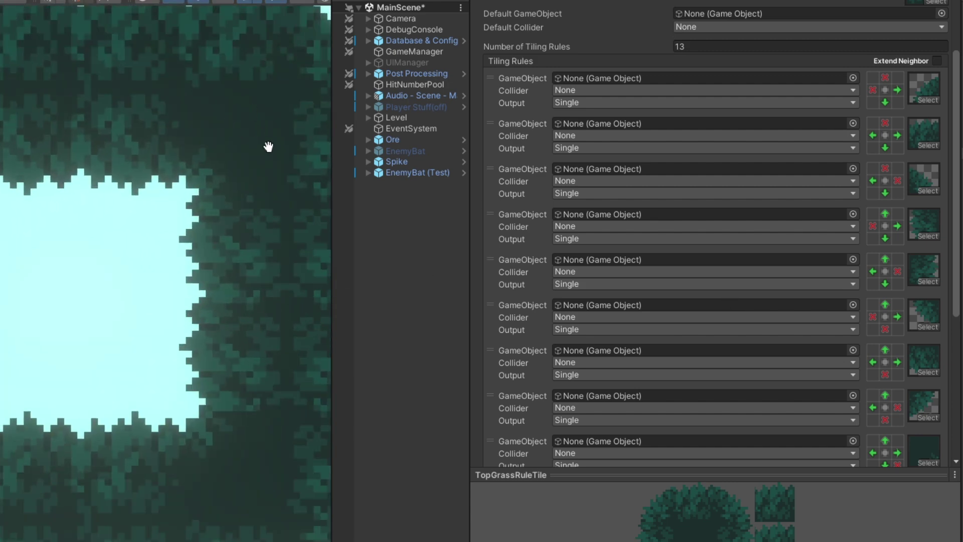
scroll(243, 133, down, 4)
middle_drag(132, 477, 143, 230)
scroll(164, 289, up, 4)
scroll(161, 281, up, 3)
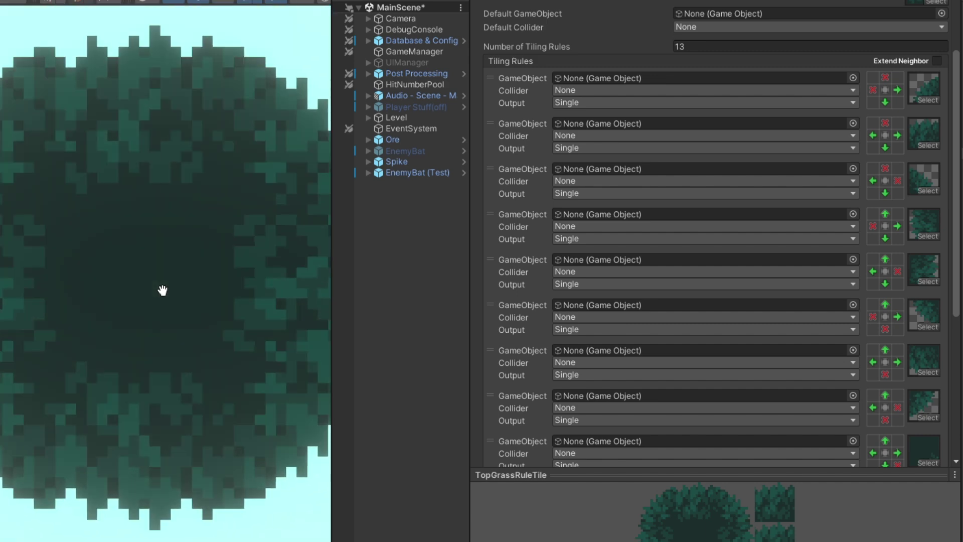
scroll(165, 271, down, 6)
middle_drag(248, 69, 197, 246)
scroll(185, 251, down, 3)
scroll(199, 249, up, 3)
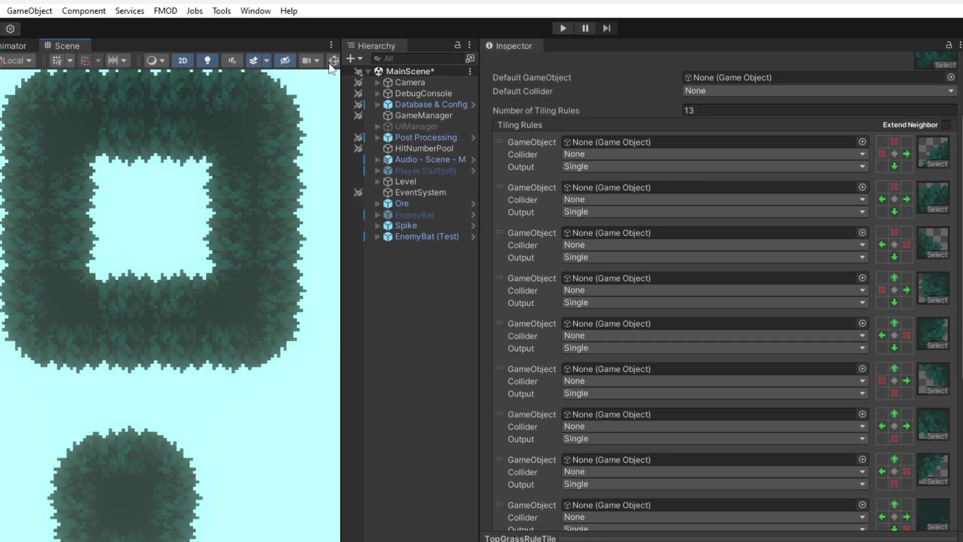
In the Tile Palette, pick the dark bush tile with the Brush, painting onto the Ground layer
click(255, 10)
mouse_move(273, 42)
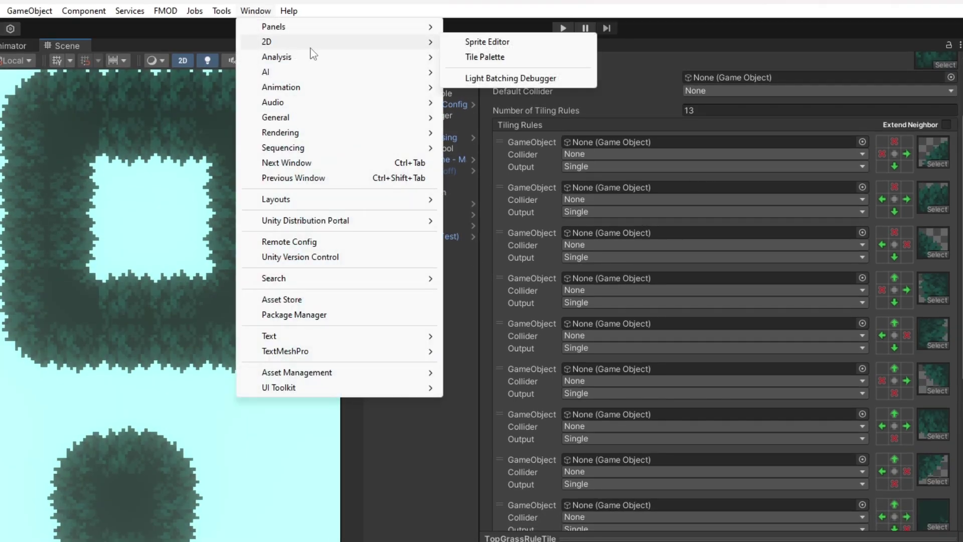
click(497, 56)
middle_drag(410, 366, 505, 267)
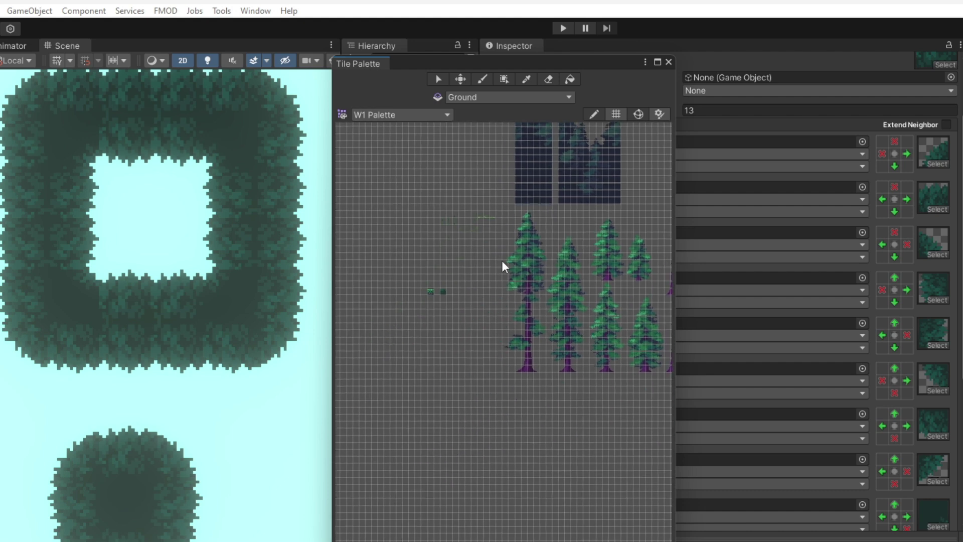
scroll(453, 309, up, 10)
middle_drag(420, 286, 547, 307)
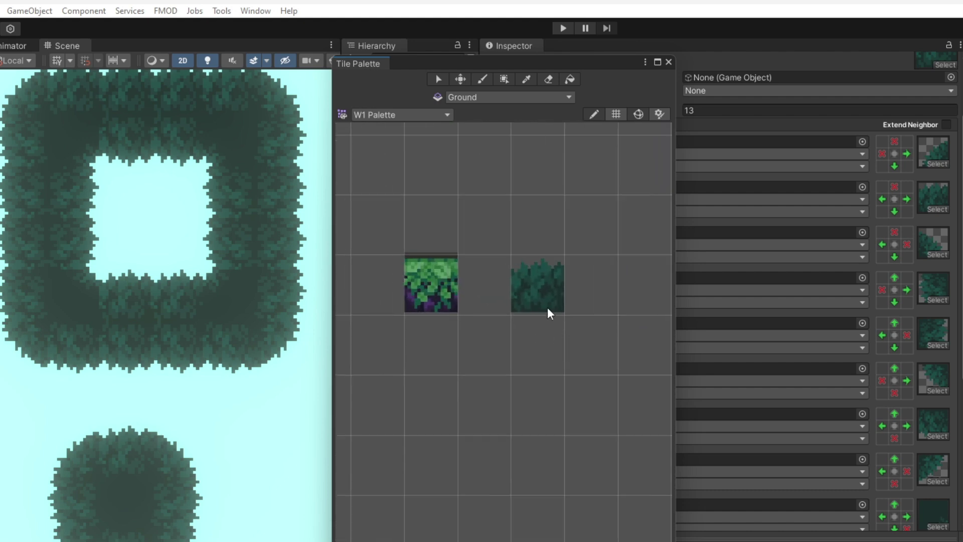
click(542, 296)
click(483, 79)
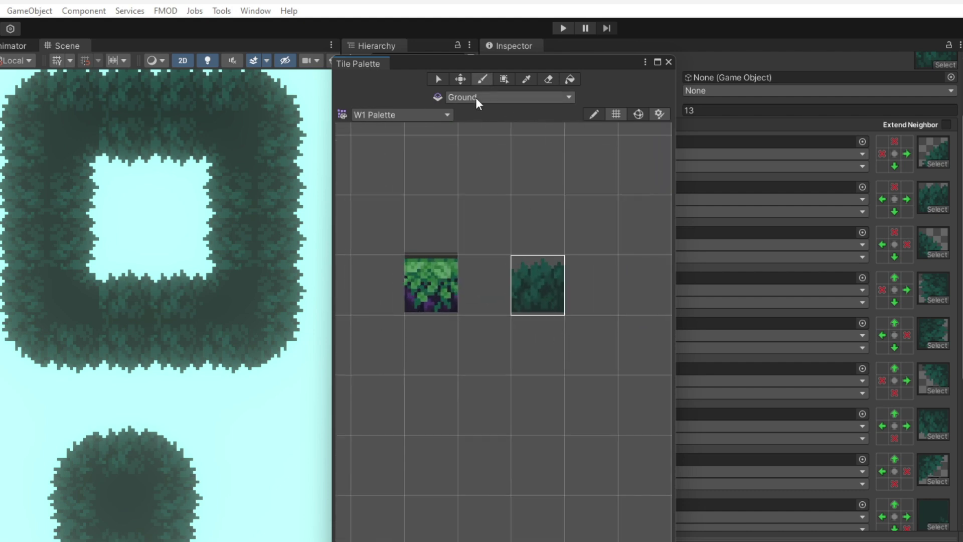
click(496, 97)
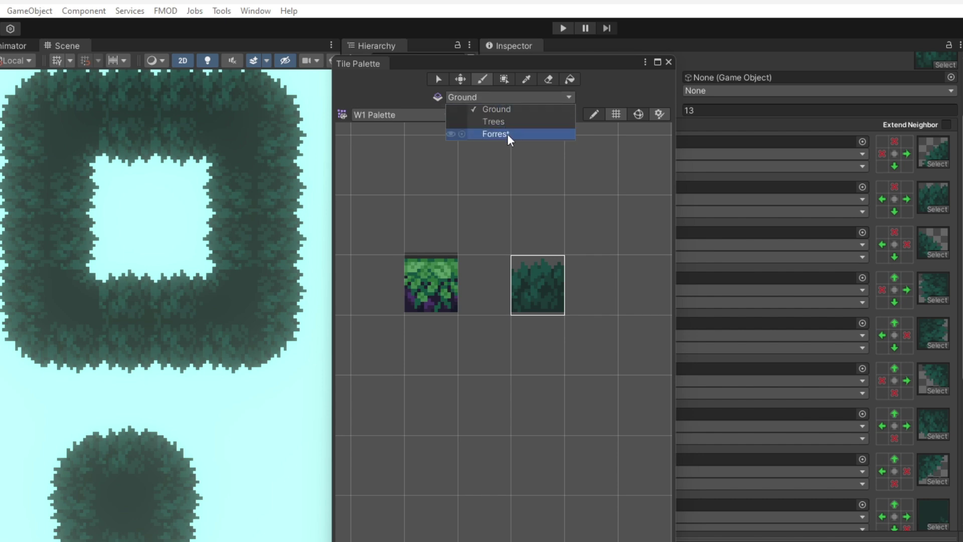
click(481, 98)
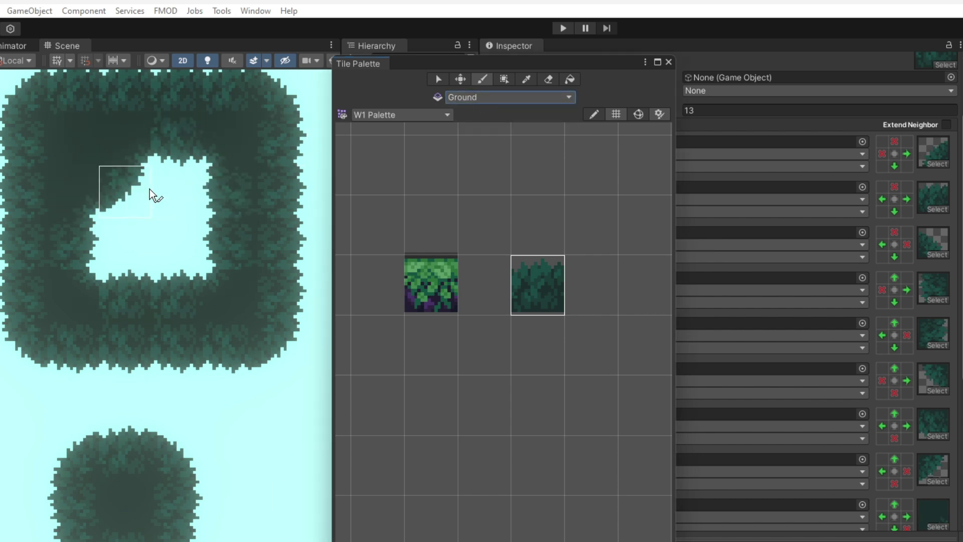
Paint forest tiles over the hole and gaps to form one solid bush, then close the Tile Palette
mouse_move(157, 183)
mouse_down()
mouse_move(122, 193)
mouse_move(182, 236)
mouse_up()
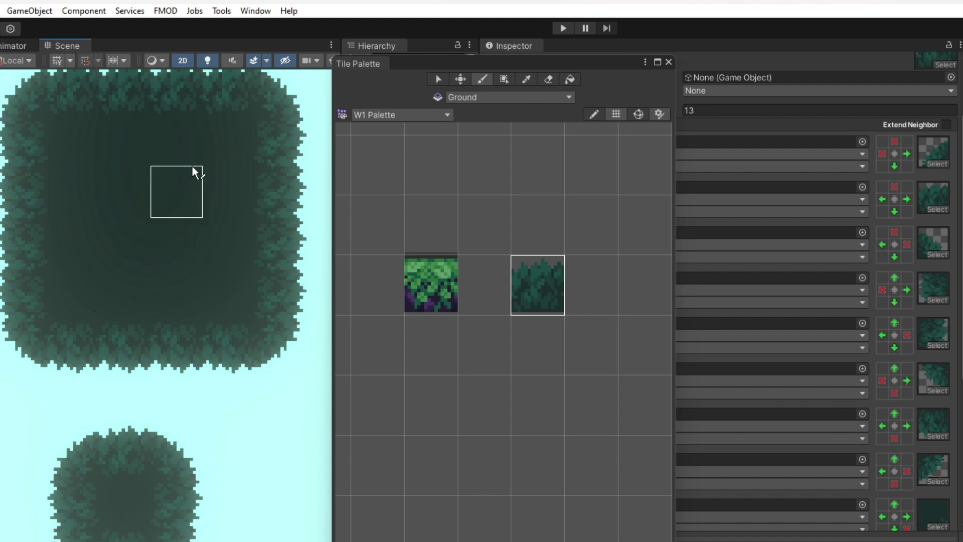
middle_drag(143, 392, 141, 352)
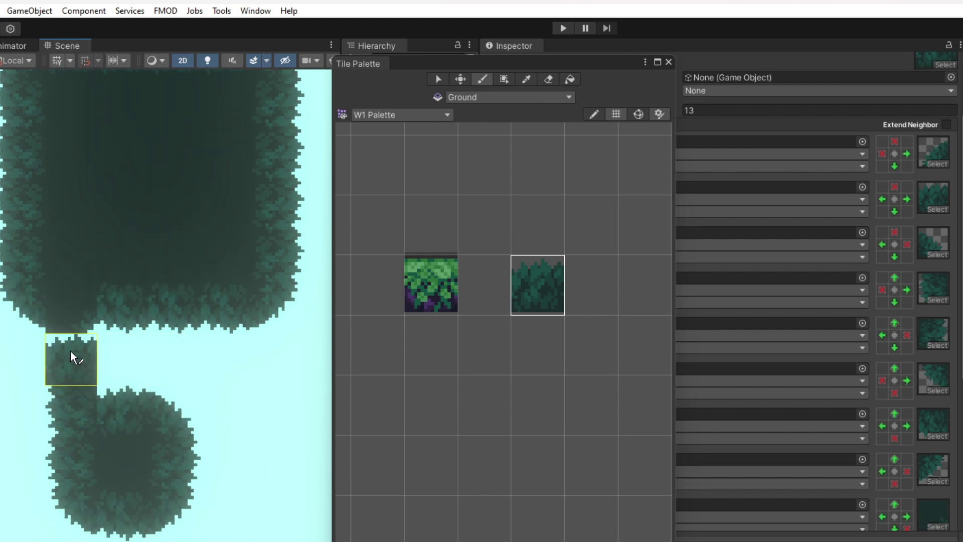
mouse_move(75, 354)
mouse_down()
mouse_move(223, 359)
mouse_move(249, 409)
mouse_move(95, 356)
mouse_move(26, 439)
mouse_move(68, 484)
mouse_move(262, 457)
mouse_move(80, 497)
mouse_move(128, 336)
mouse_up()
middle_drag(176, 301, 112, 433)
scroll(108, 341, down, 4)
middle_drag(103, 380, 165, 333)
scroll(165, 333, up, 5)
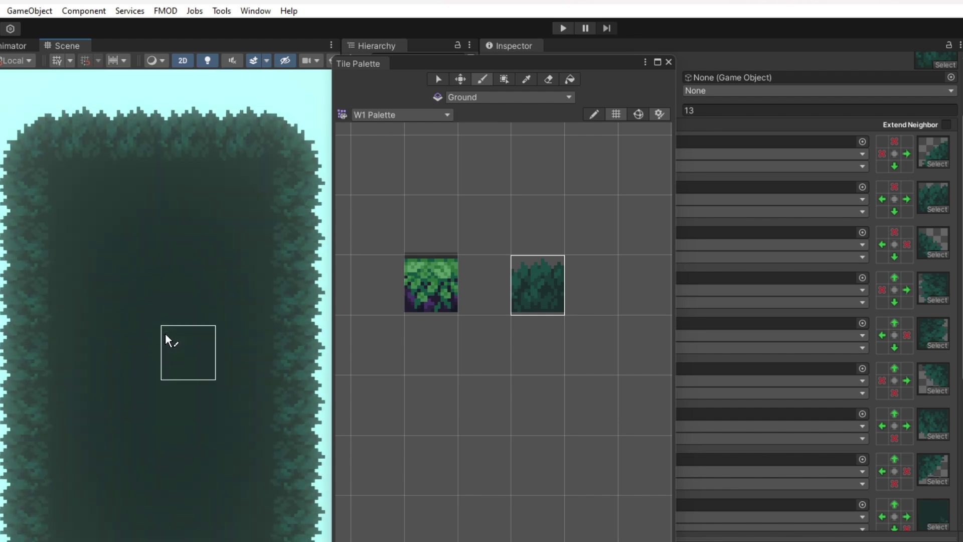
click(670, 62)
scroll(769, 375, down, 3)
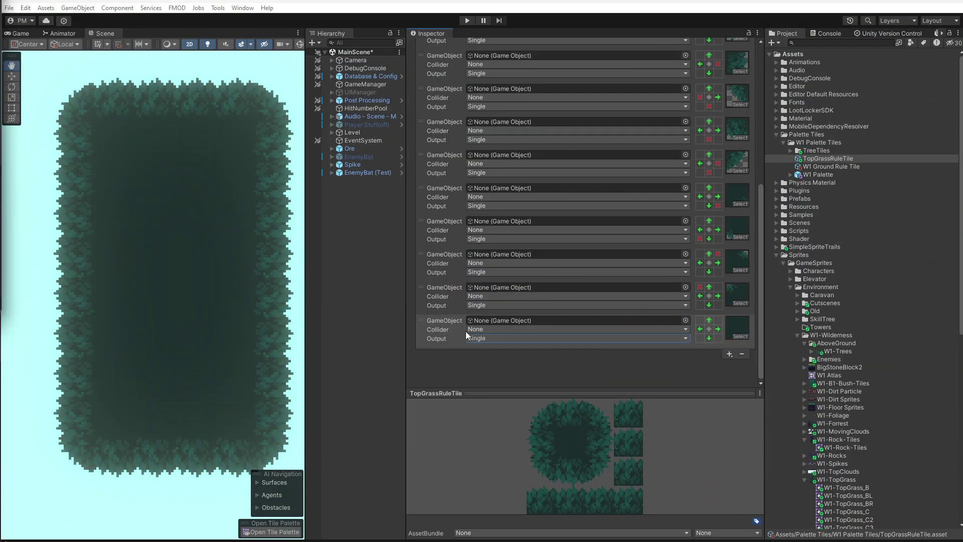
Locate the W1-TopGrass_C sprite used by the last tiling rule and show that rule's Output options
click(739, 326)
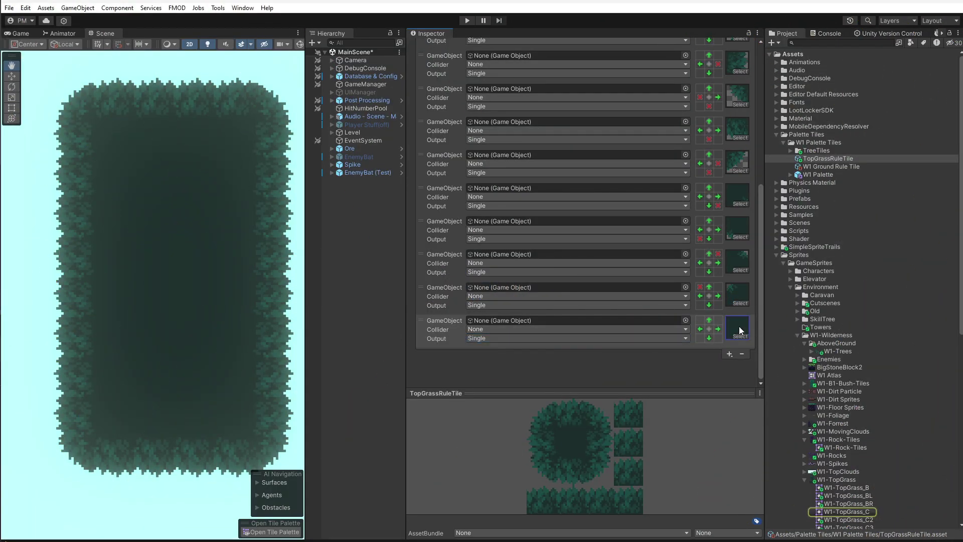
scroll(875, 369, down, 5)
scroll(847, 362, down, 3)
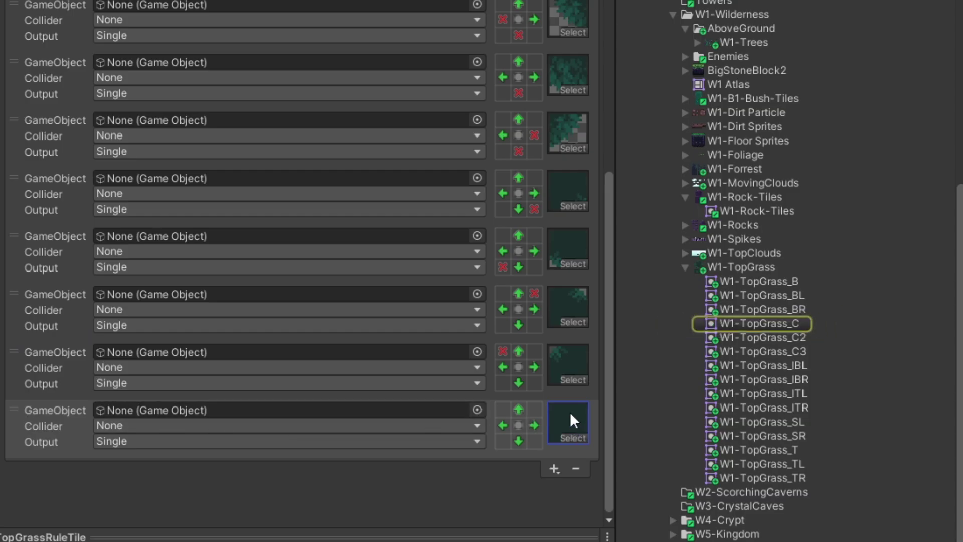
click(568, 360)
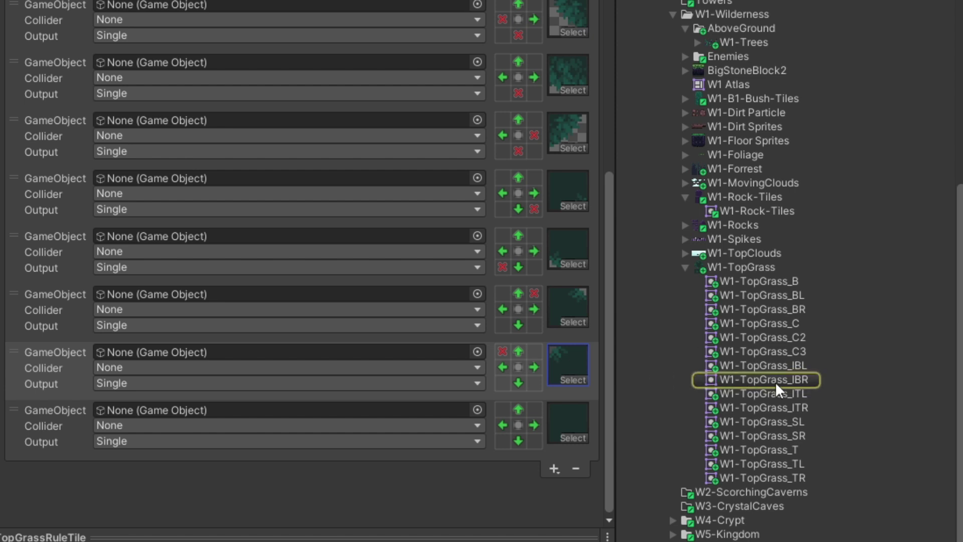
click(569, 420)
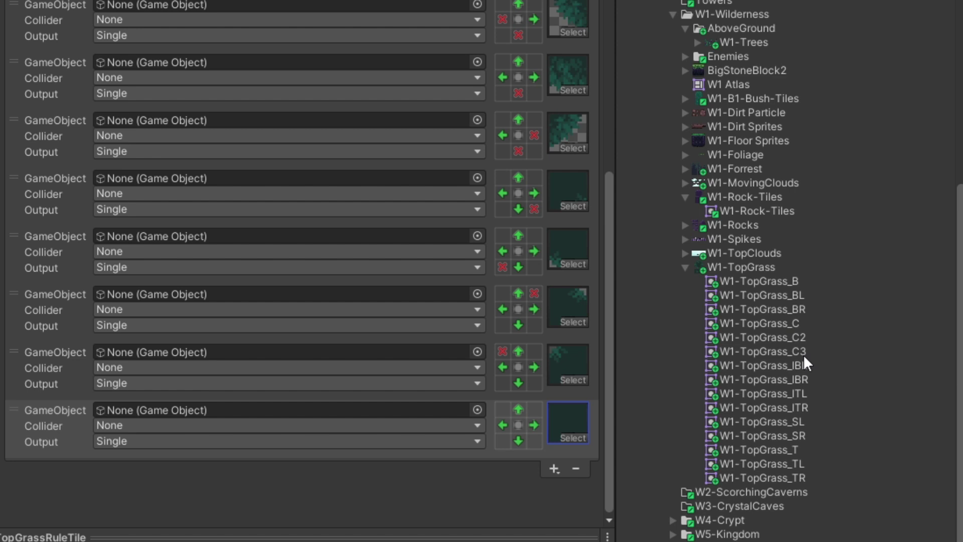
click(155, 442)
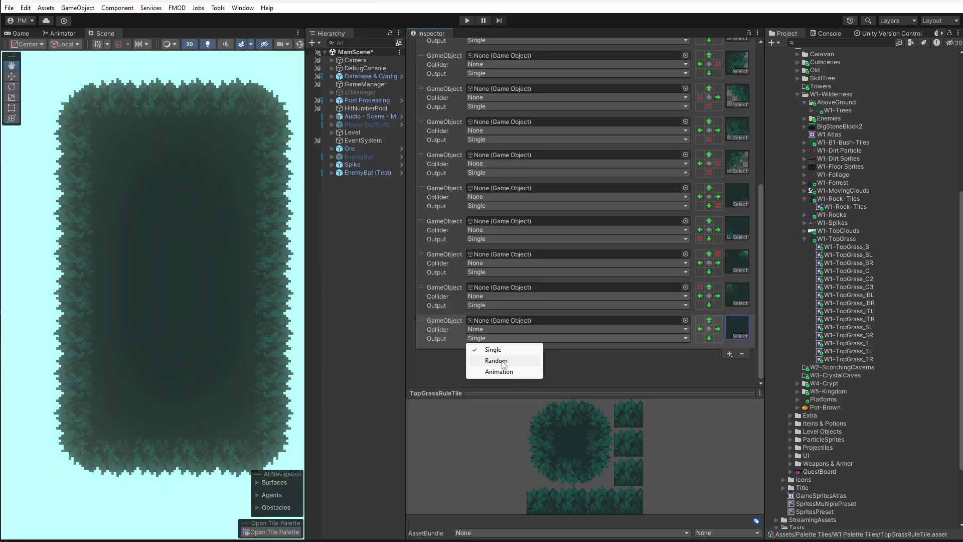
Set the last rule's Output to Random with a sprite Size of 3
click(145, 481)
scroll(444, 338, down, 2)
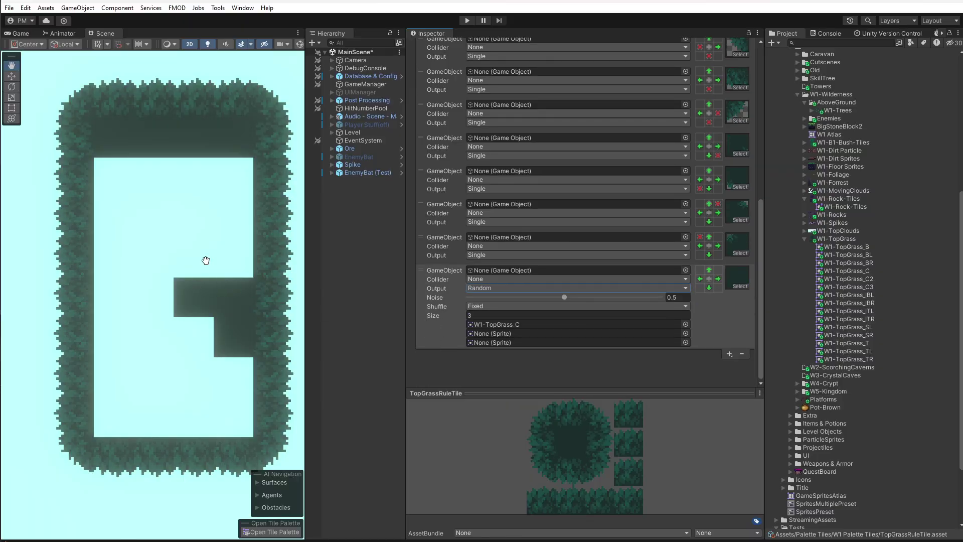
click(484, 315)
text(1)
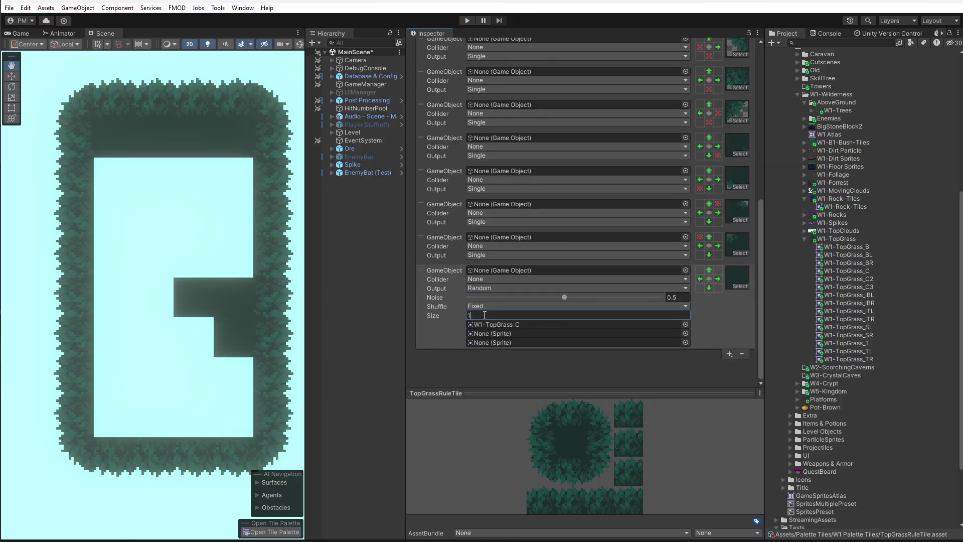
key(Return)
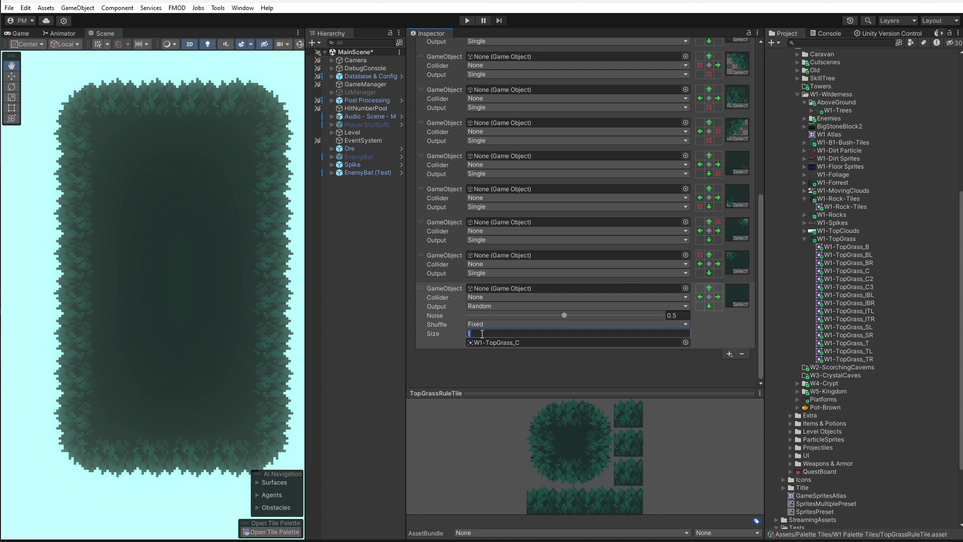
text(3)
key(Return)
Fill the second and third sprite slots with W1-TopGrass_C2 and W1-TopGrass_C3
scroll(431, 328, down, 1)
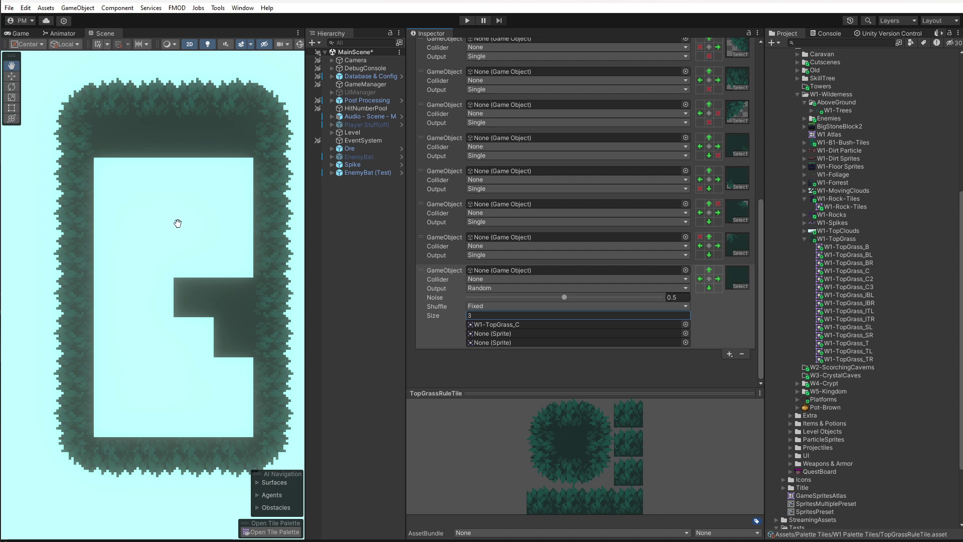
click(513, 334)
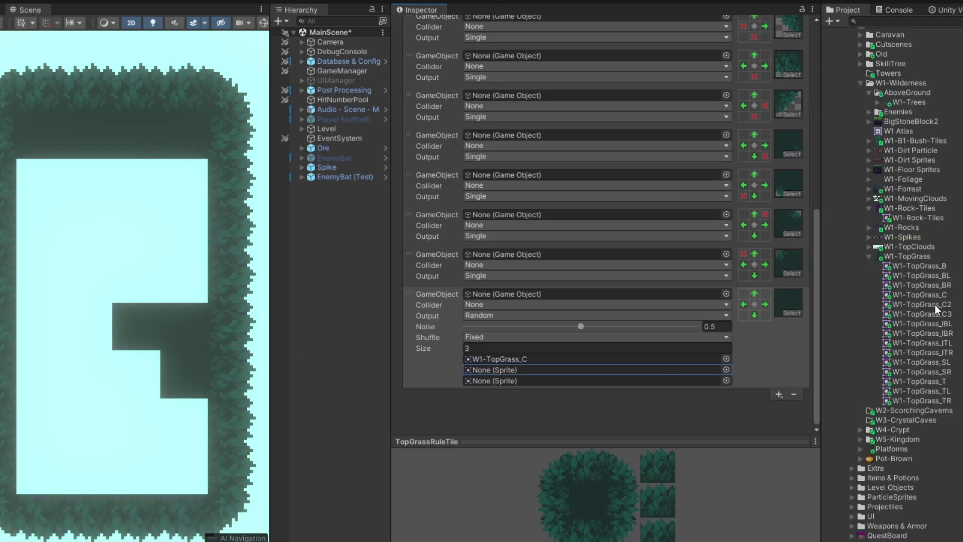
drag(936, 305, 684, 371)
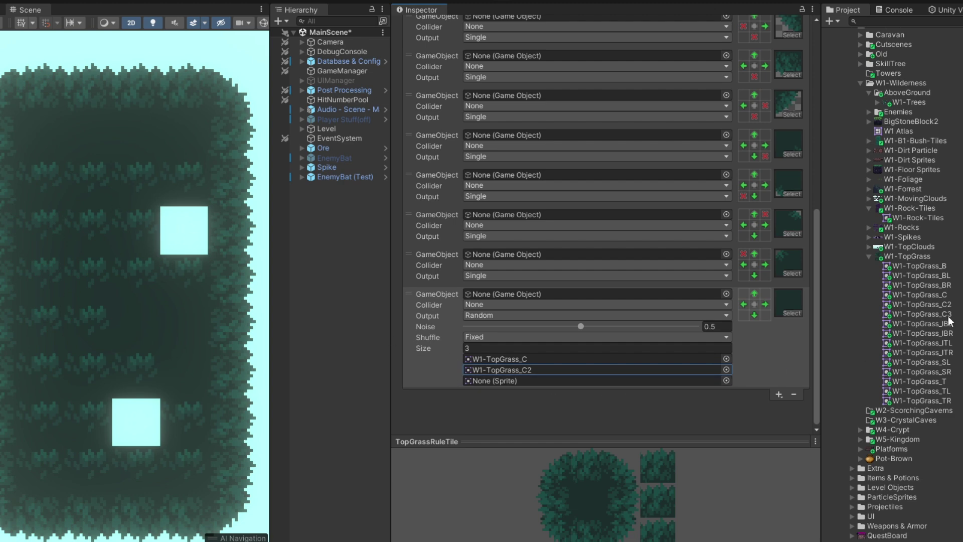
click(726, 380)
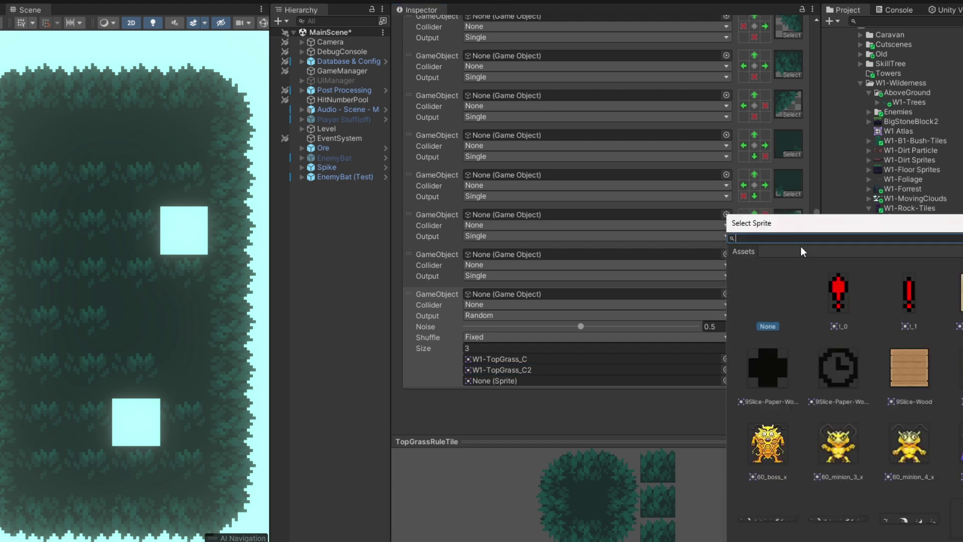
drag(802, 222, 292, 2)
scroll(500, 164, down, 6)
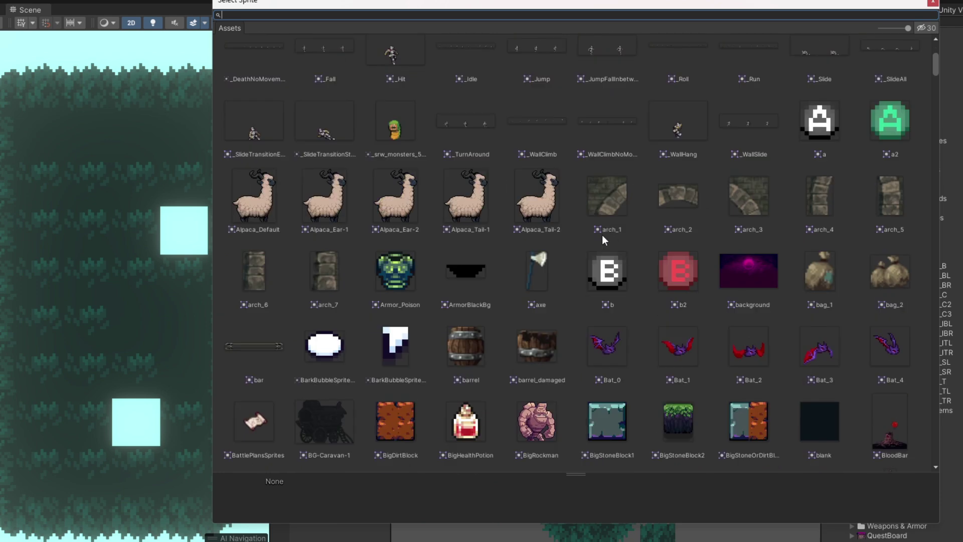
scroll(602, 235, down, 8)
click(932, 2)
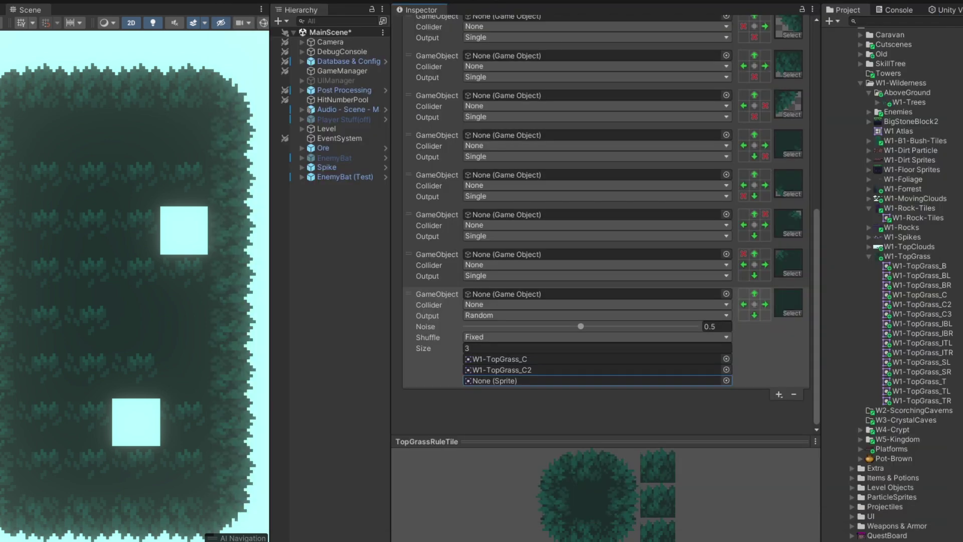
drag(940, 312, 591, 379)
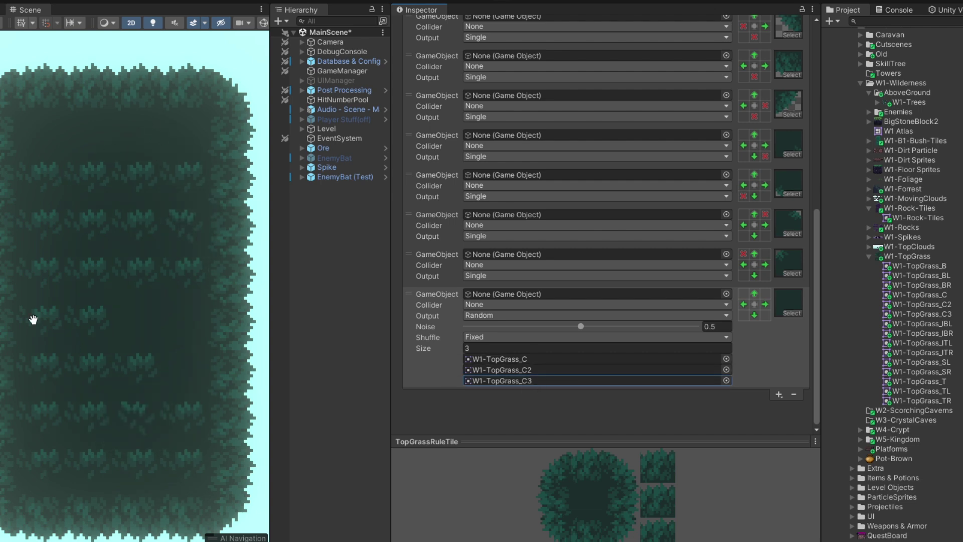
scroll(186, 406, down, 5)
drag(187, 386, 96, 325)
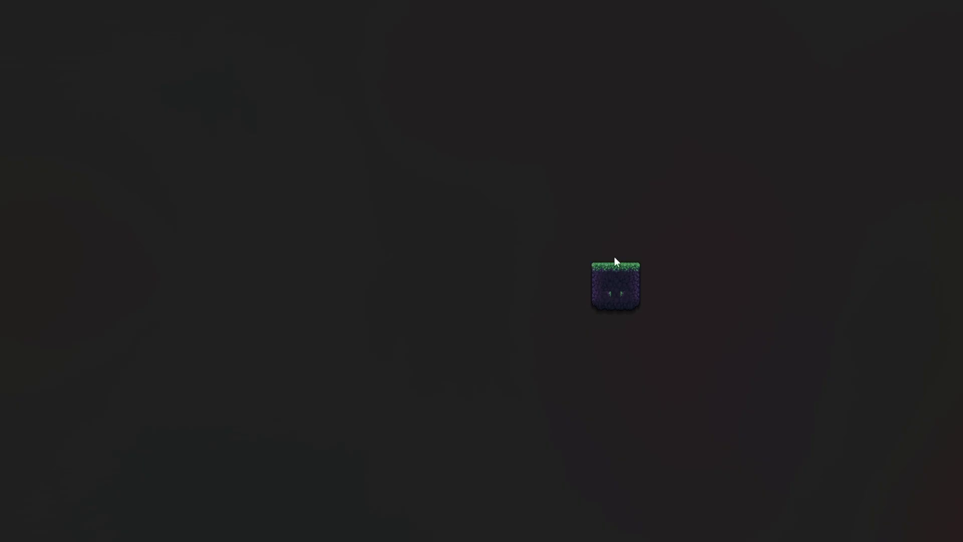
scroll(655, 301, up, 5)
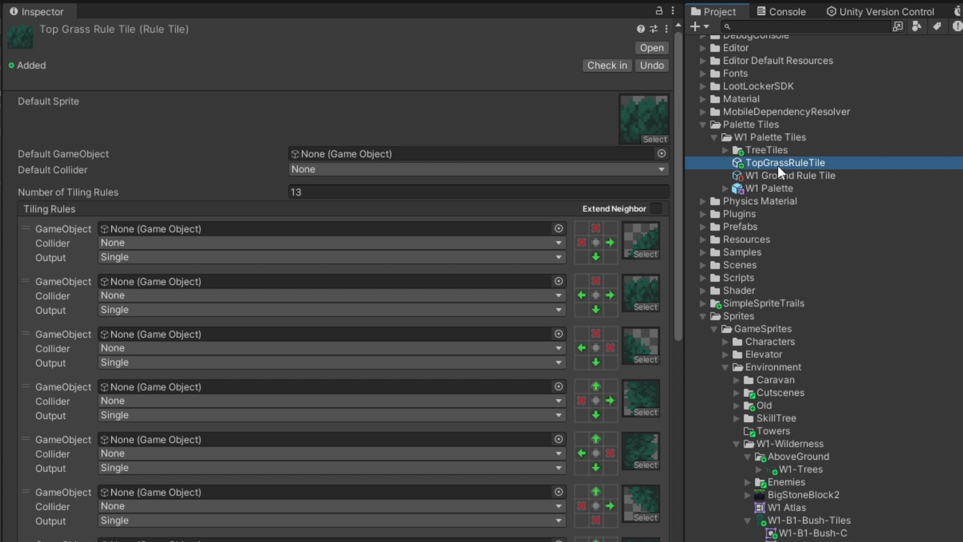
Duplicate TopGrassRuleTile and rename the copy Bush1RuleTile
key(ctrl+d)
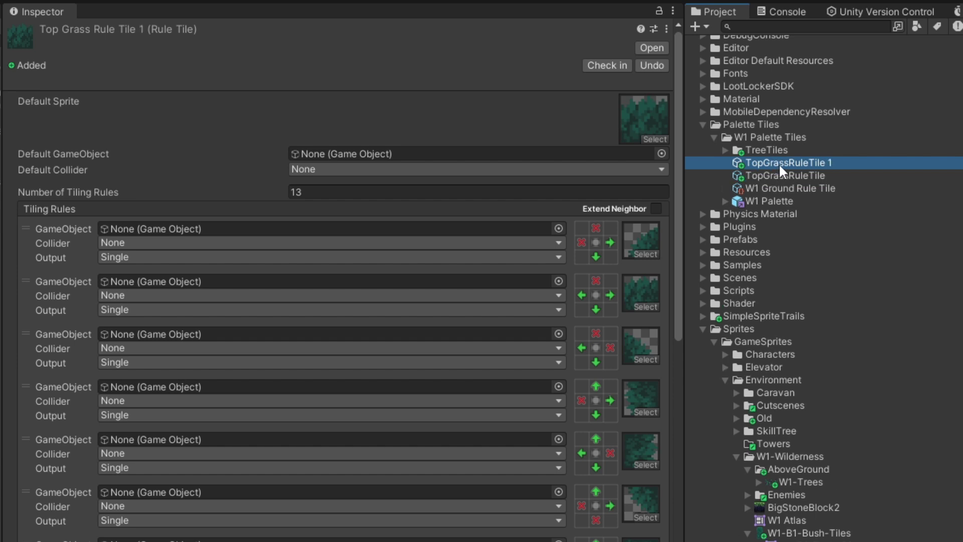
right_click(791, 162)
click(853, 266)
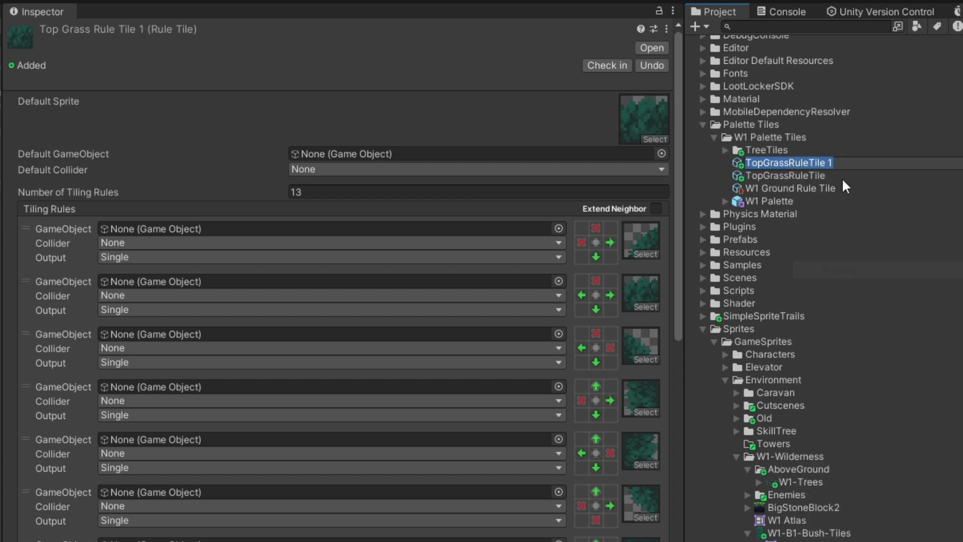
click(844, 165)
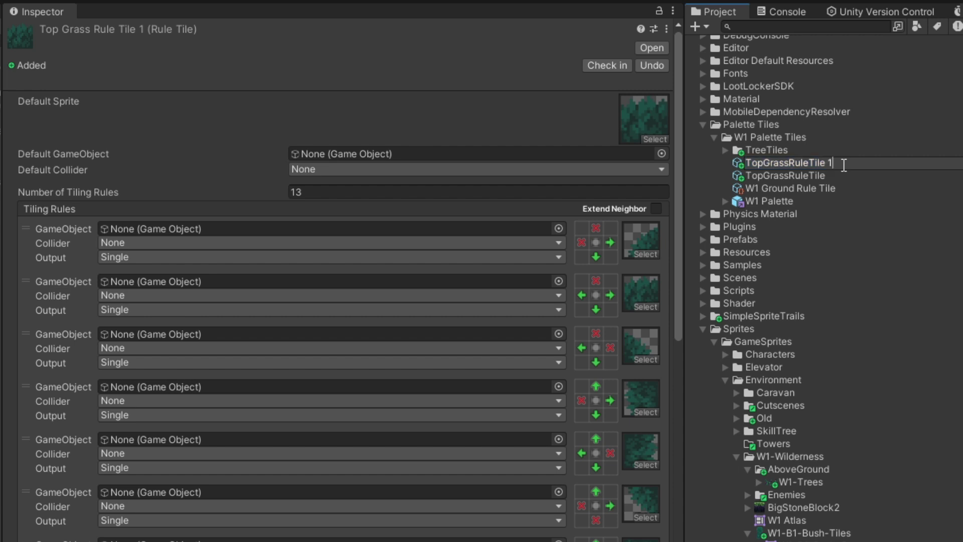
key(BackSpace)
scroll(844, 165, down, 5)
scroll(613, 338, down, 10)
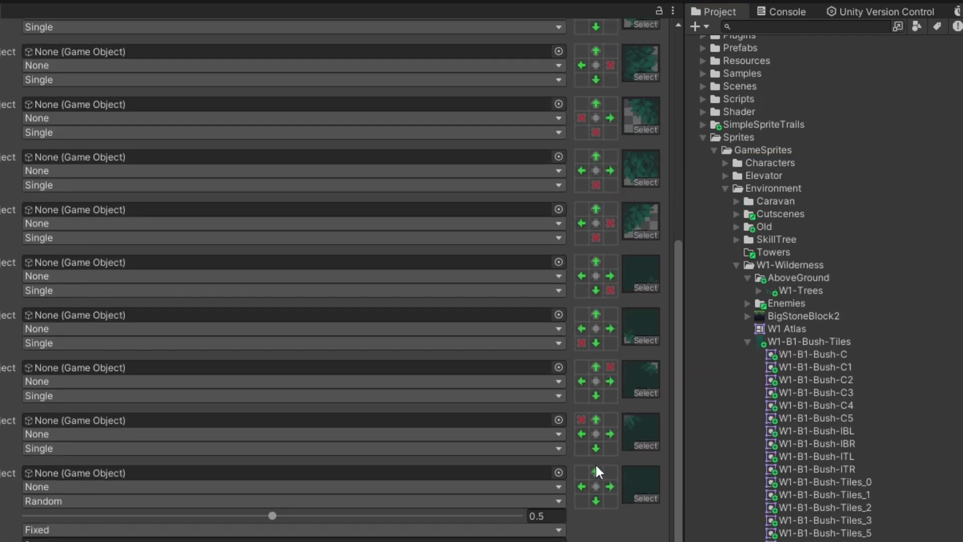
scroll(596, 467, up, 5)
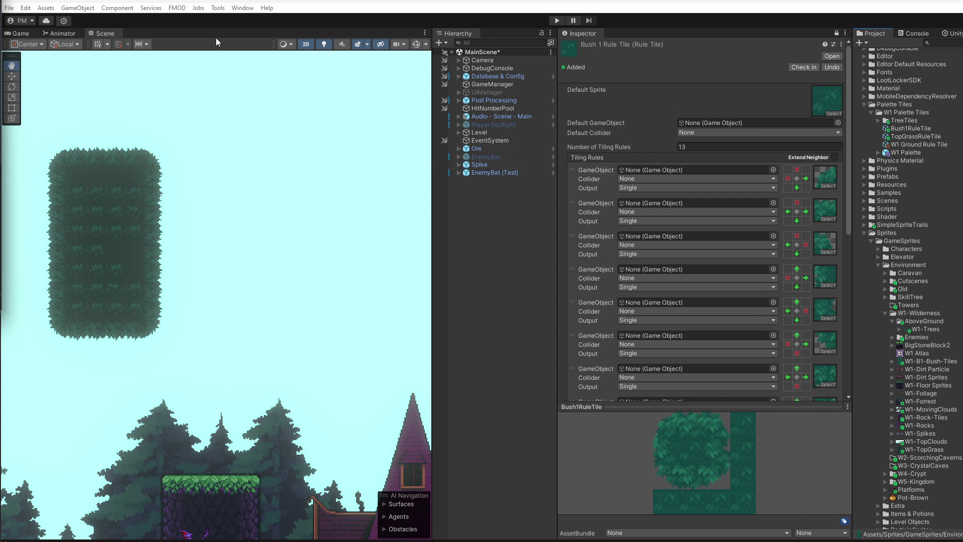
Open and widen the Tile Palette, then add Bush1RuleTile to the W1 Palette grid
click(243, 7)
mouse_move(273, 31)
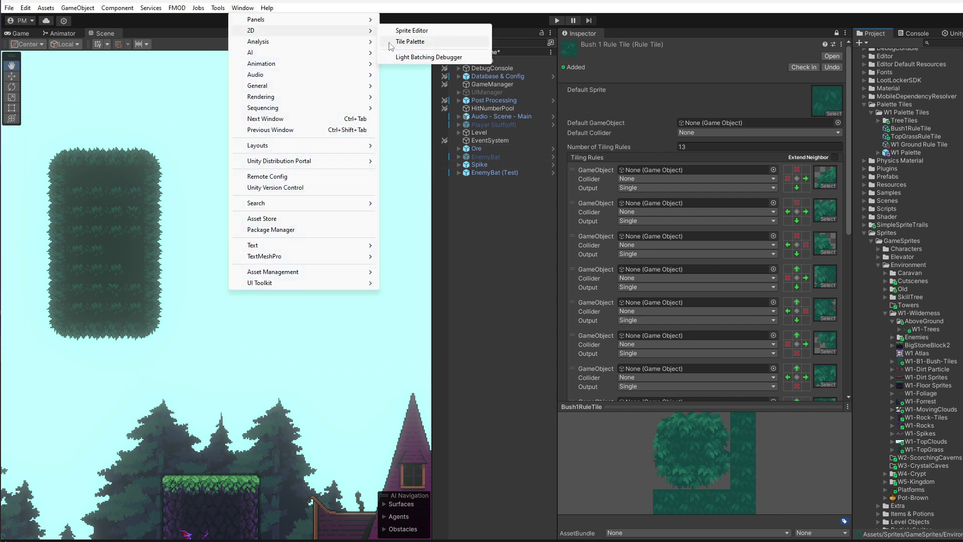
click(391, 43)
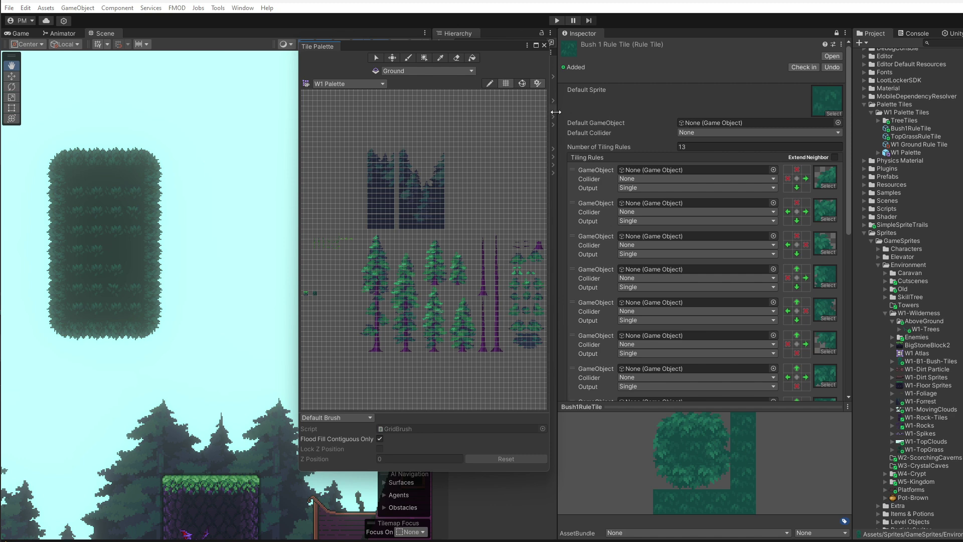
drag(550, 110, 699, 111)
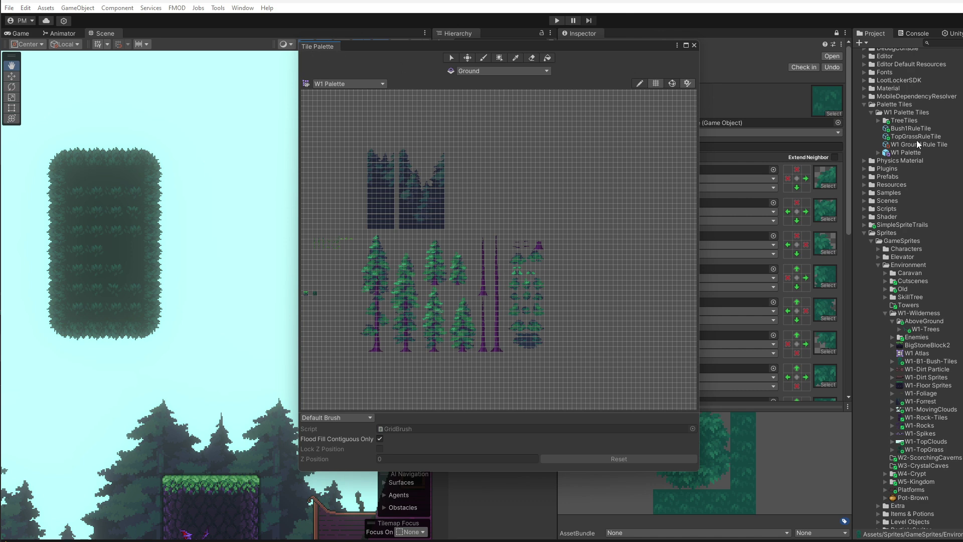
drag(907, 130, 468, 248)
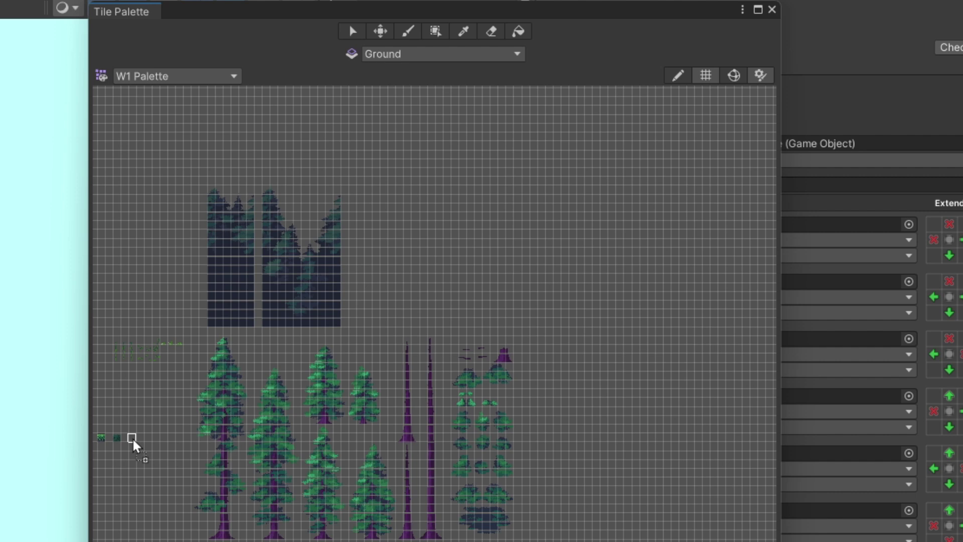
drag(135, 446, 129, 437)
scroll(243, 469, up, 10)
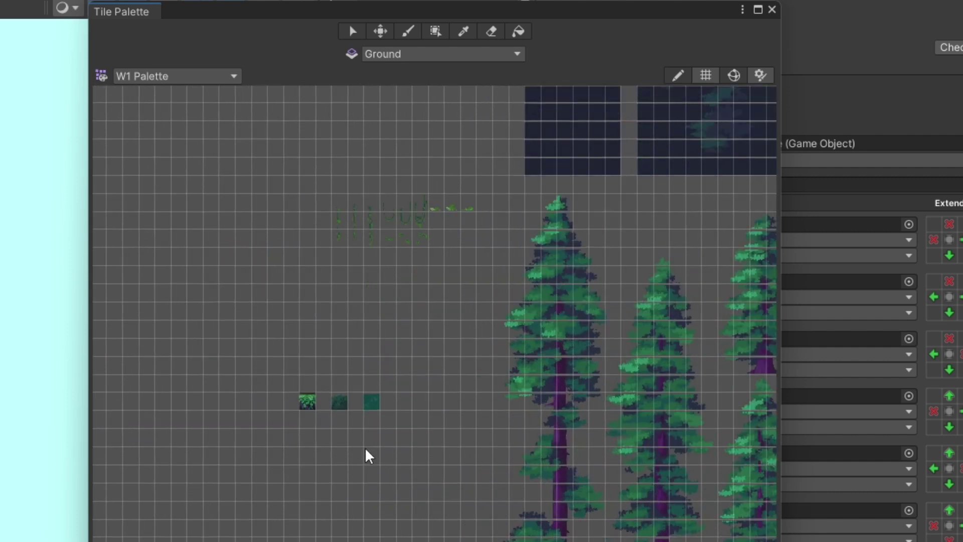
scroll(288, 406, up, 3)
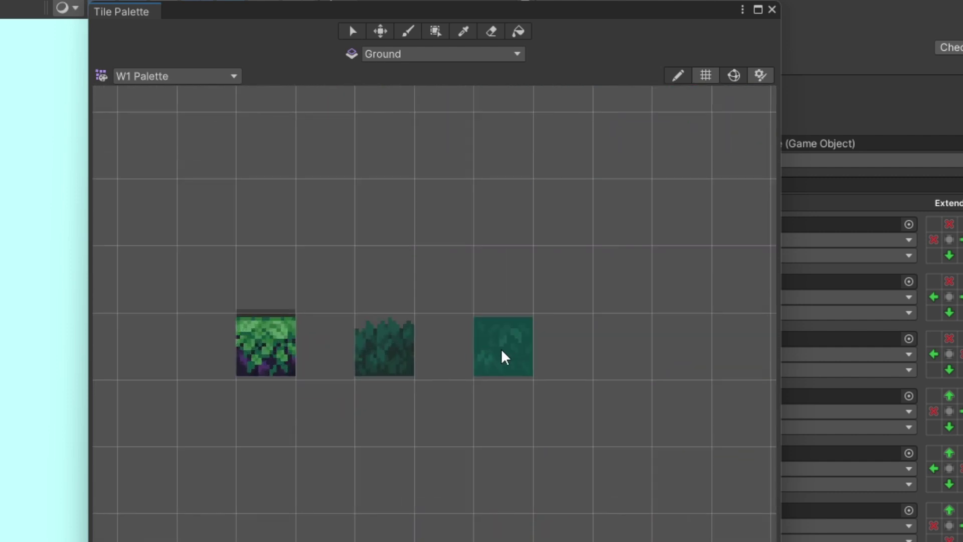
Select the teal bush rule tile with Ground as target tilemap and narrow the palette window
click(504, 357)
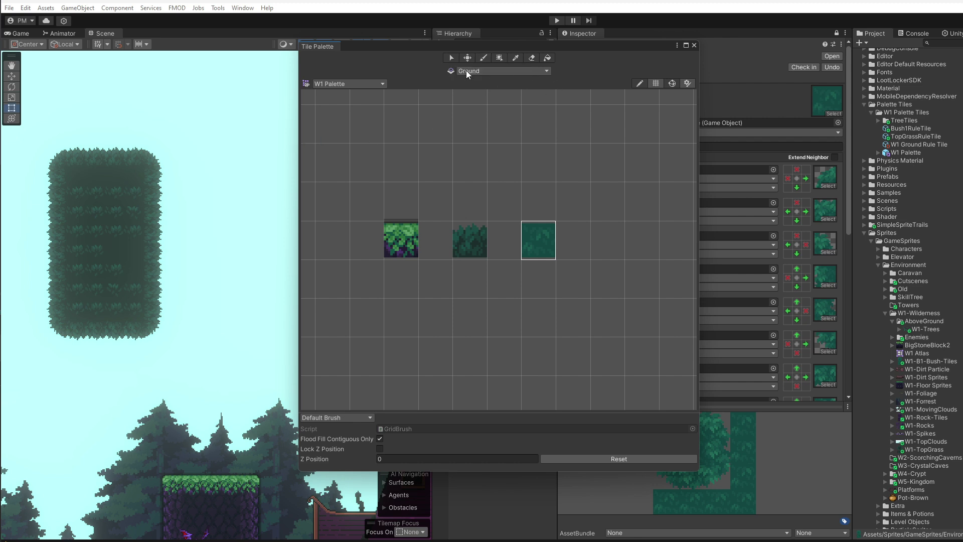
click(482, 71)
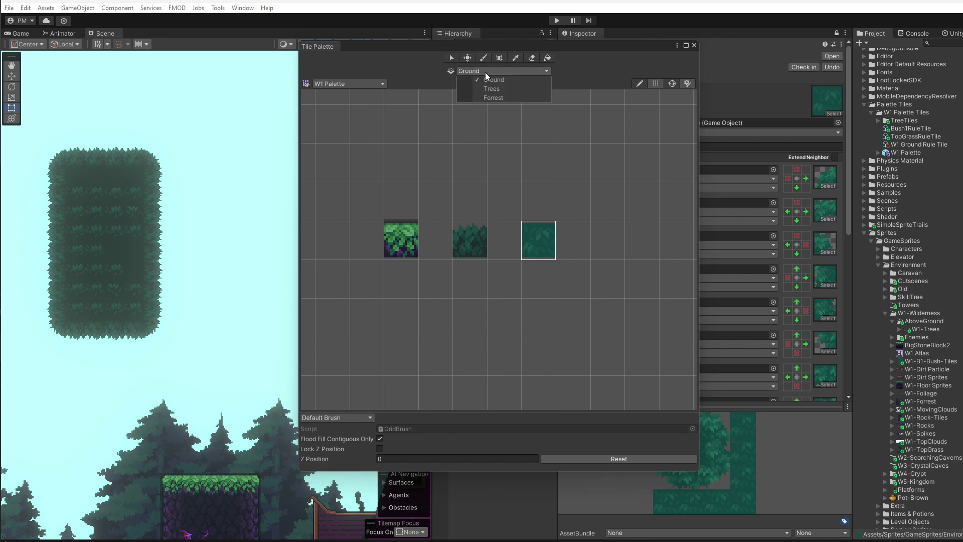
click(525, 71)
drag(297, 156, 453, 171)
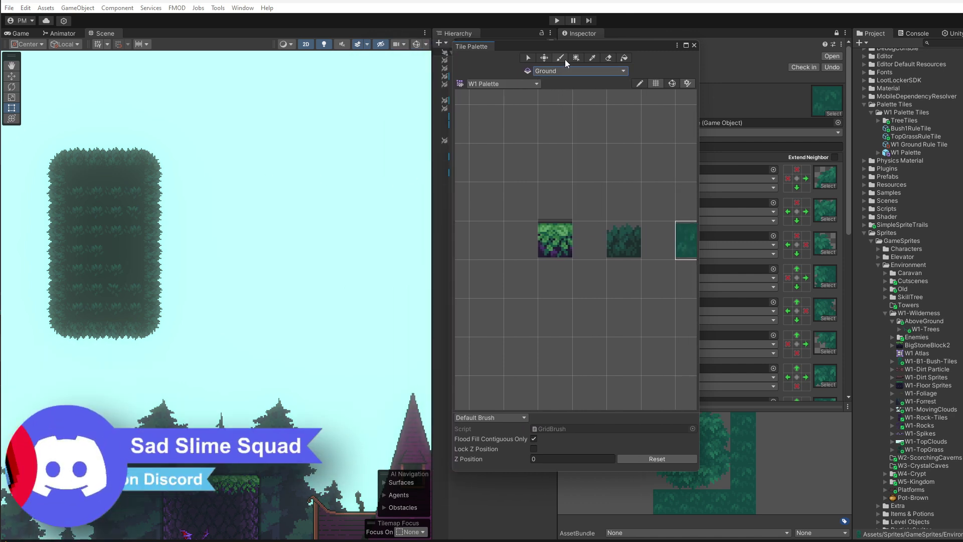
Paint a large teal bush shape and a strip linking the middle bush to the left one
mouse_move(250, 194)
mouse_down()
mouse_move(249, 265)
mouse_move(265, 296)
mouse_up()
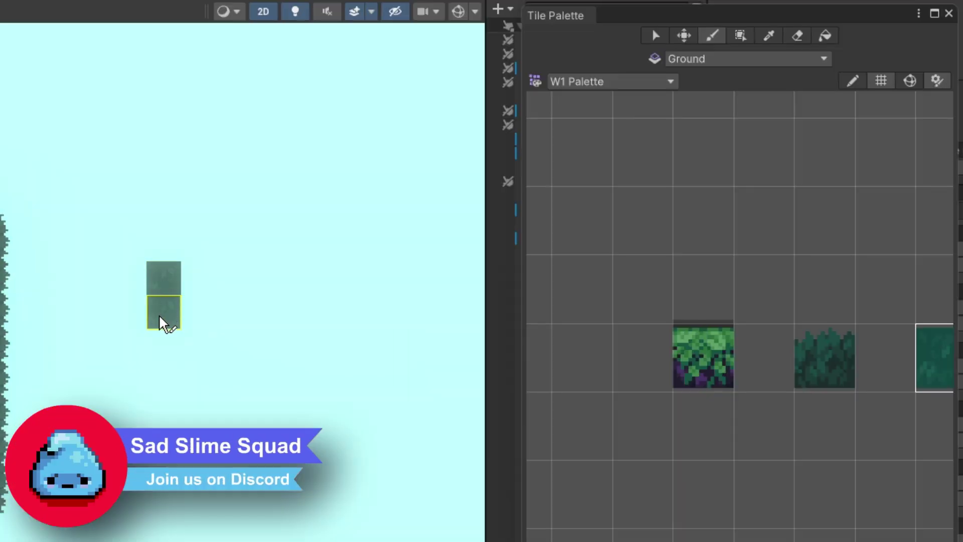
mouse_move(192, 457)
mouse_down()
mouse_move(256, 402)
mouse_move(204, 276)
mouse_move(206, 430)
mouse_move(243, 262)
mouse_move(318, 280)
mouse_move(226, 445)
mouse_move(330, 447)
mouse_move(312, 388)
mouse_move(366, 327)
mouse_move(183, 243)
mouse_move(226, 211)
mouse_move(368, 219)
mouse_move(365, 449)
mouse_move(231, 484)
mouse_move(404, 461)
mouse_move(402, 206)
mouse_up()
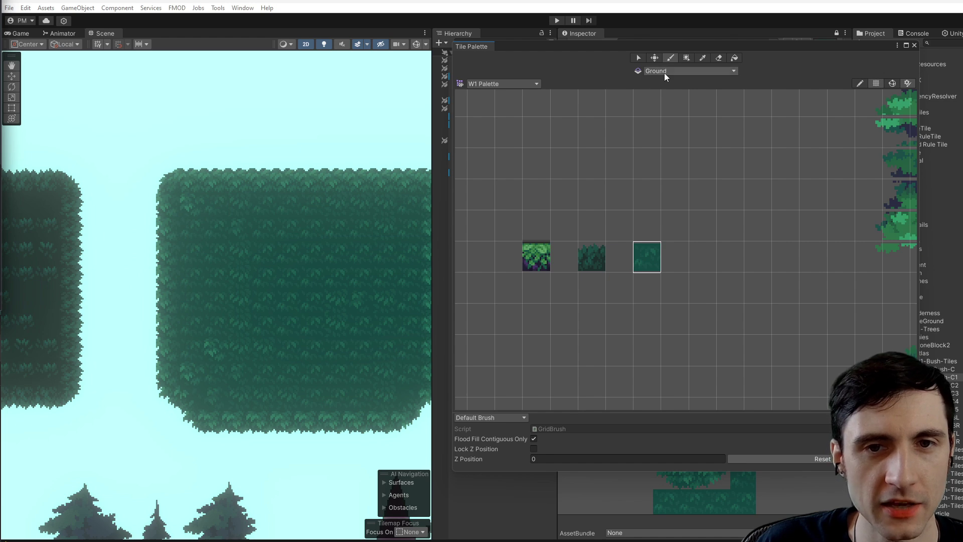
mouse_move(146, 260)
mouse_down()
mouse_move(146, 325)
mouse_move(66, 318)
mouse_move(70, 282)
mouse_move(113, 281)
mouse_move(96, 298)
mouse_up()
middle_drag(95, 300, 260, 221)
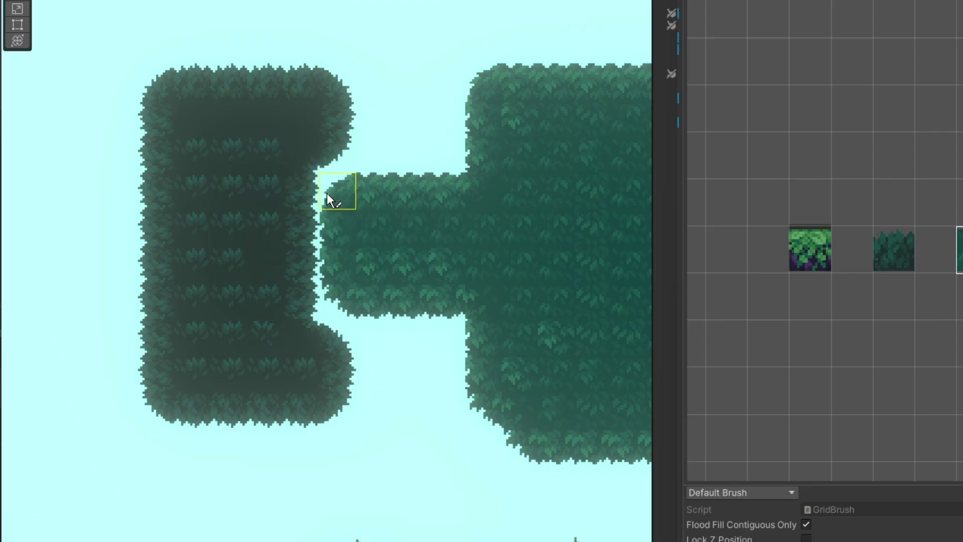
mouse_move(327, 198)
mouse_down()
mouse_move(305, 210)
mouse_move(307, 288)
mouse_up()
middle_drag(417, 269, 375, 284)
scroll(386, 284, up, 3)
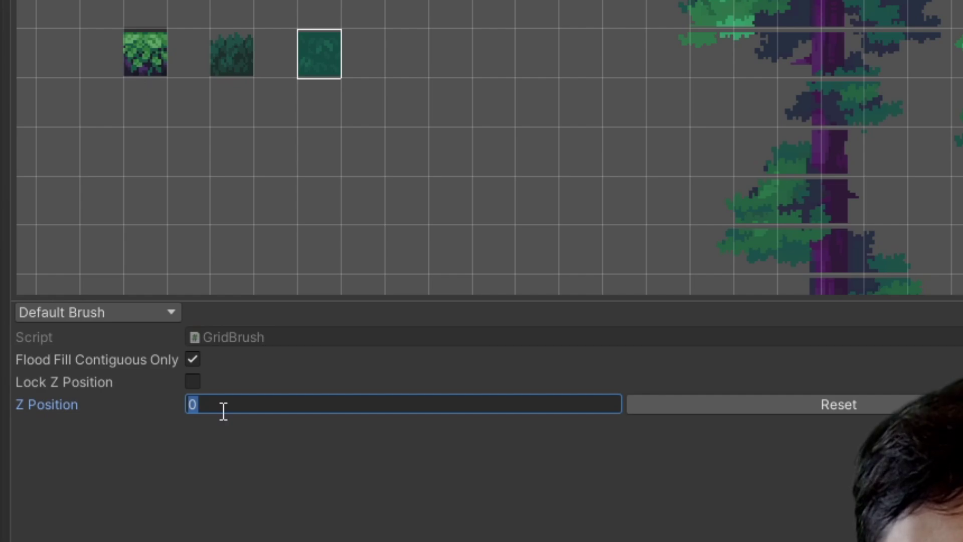
Set brush Z Position to 1 and paint bush tiles filling the sky gaps around the bushes
text(1)
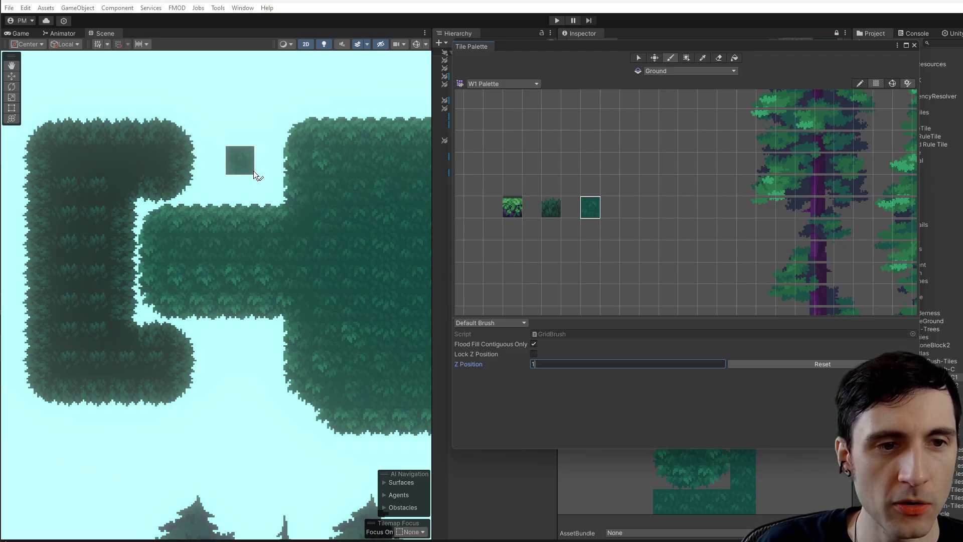
click(241, 218)
drag(248, 188, 273, 188)
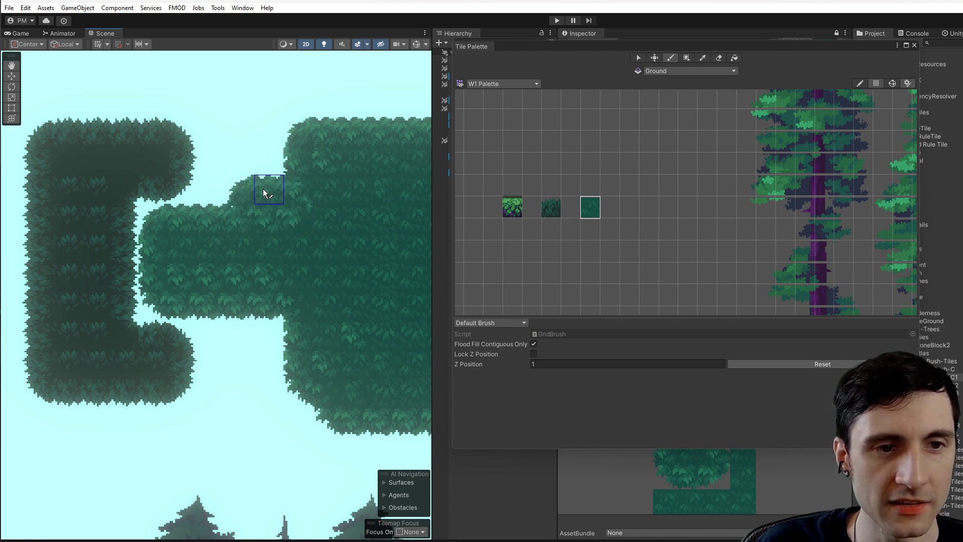
click(266, 161)
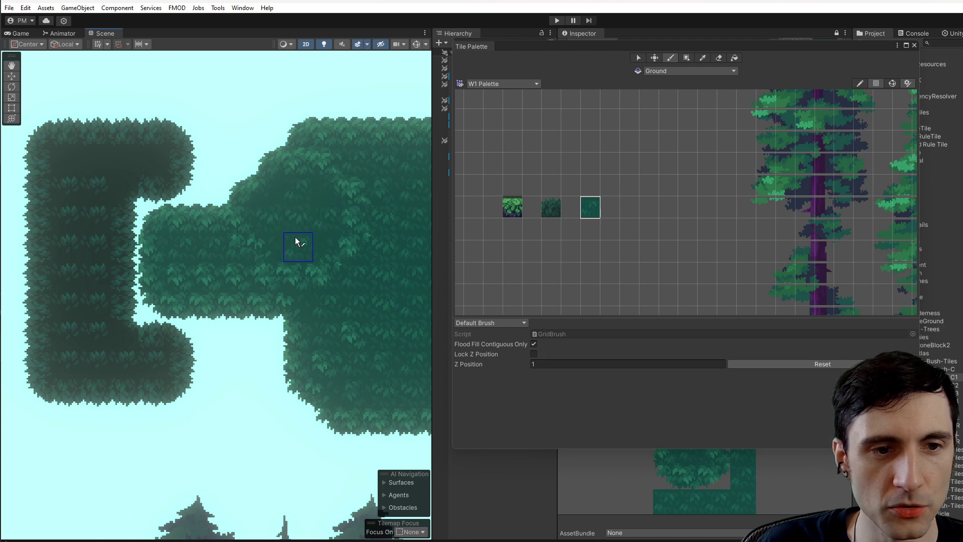
mouse_move(254, 264)
mouse_down()
mouse_move(172, 269)
mouse_move(112, 257)
mouse_up()
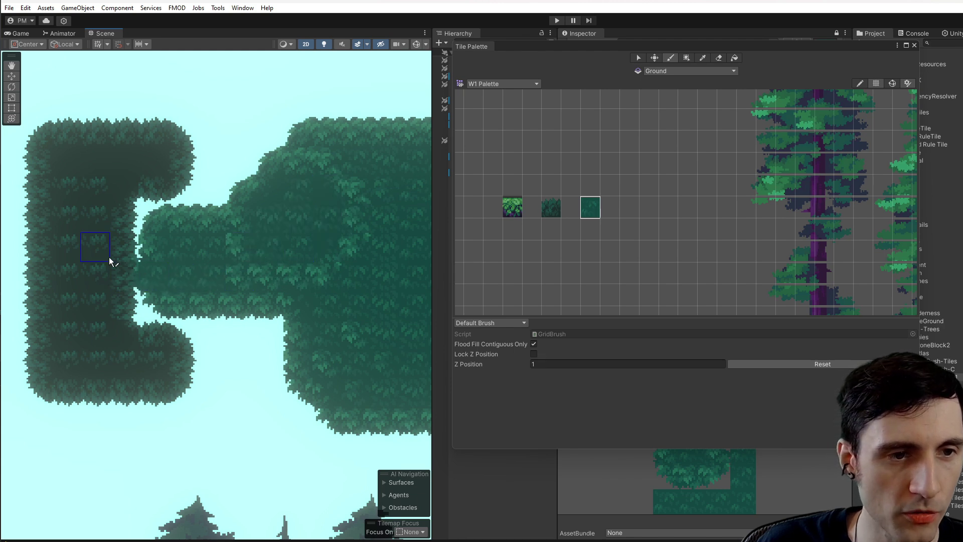
mouse_move(89, 219)
mouse_down()
mouse_move(121, 183)
mouse_move(136, 223)
mouse_move(208, 187)
mouse_move(164, 137)
mouse_move(153, 103)
mouse_move(79, 120)
mouse_up()
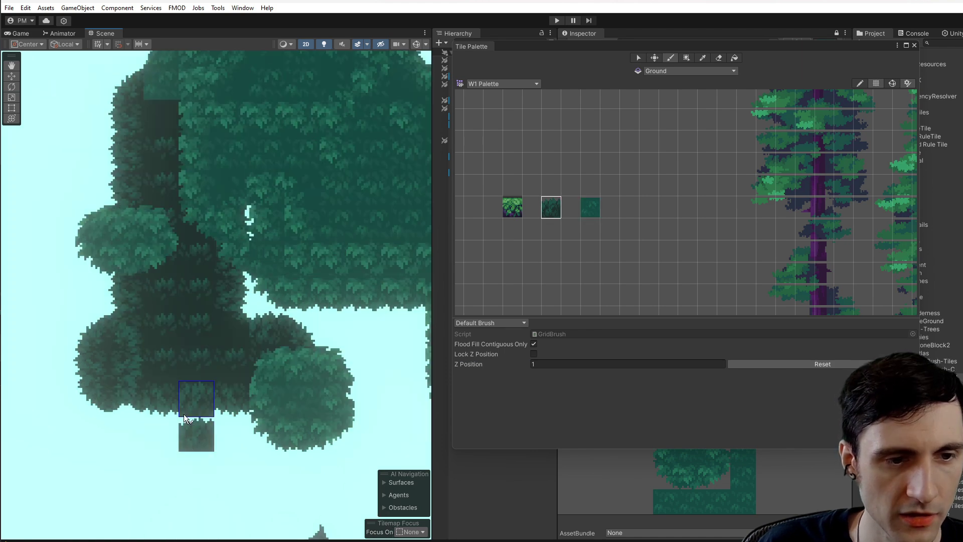
Paint a layered clump of darker bush tiles over the existing bushes
drag(183, 414, 153, 431)
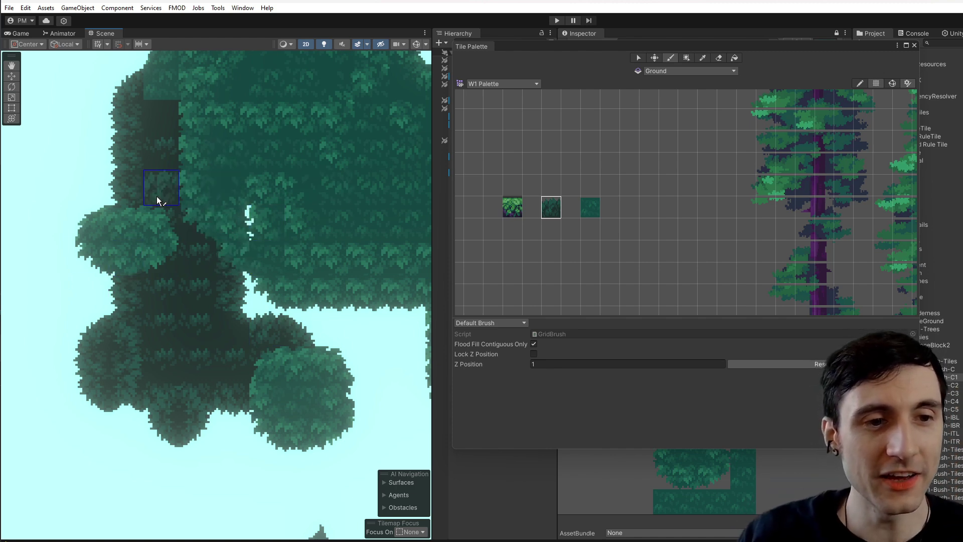
scroll(232, 258, down, 2)
scroll(231, 258, down, 3)
middle_drag(237, 116, 235, 134)
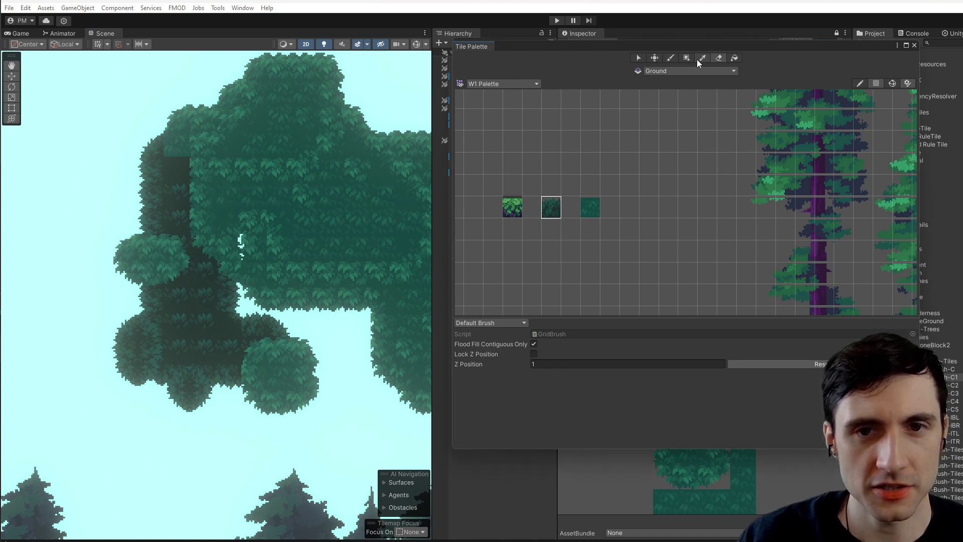
scroll(214, 337, up, 1)
scroll(215, 336, up, 1)
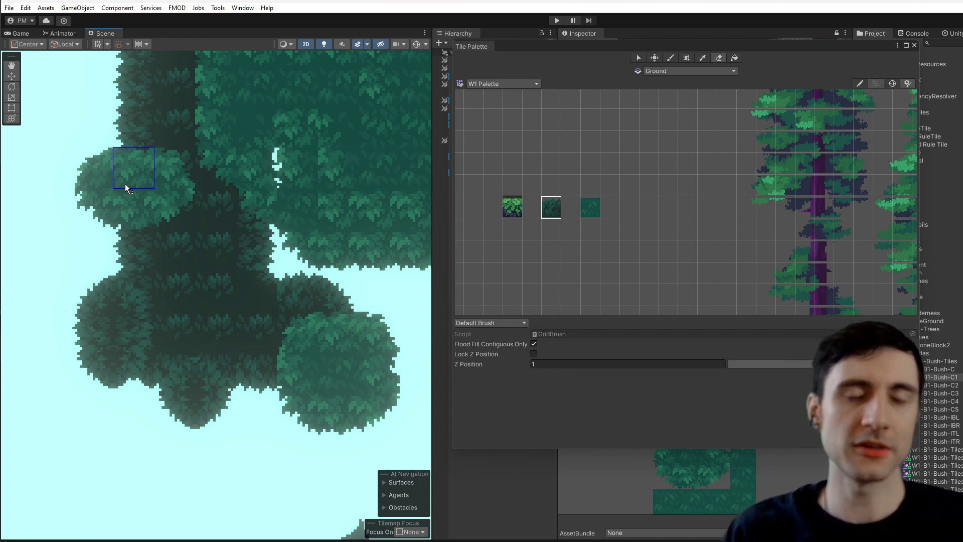
Erase the connecting bush tiles and stray squares using an empty 5x5 palette block
key(t)
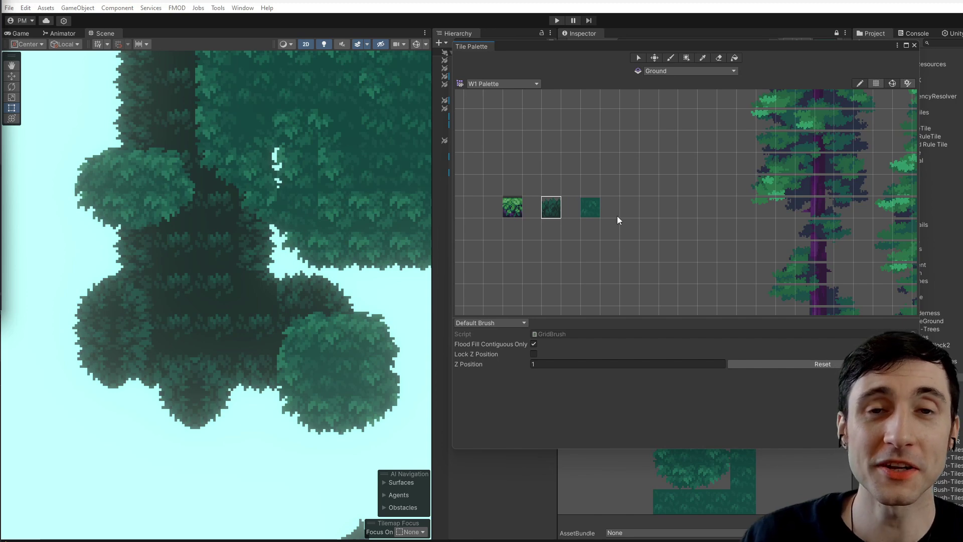
scroll(252, 301, down, 10)
middle_drag(288, 254, 207, 262)
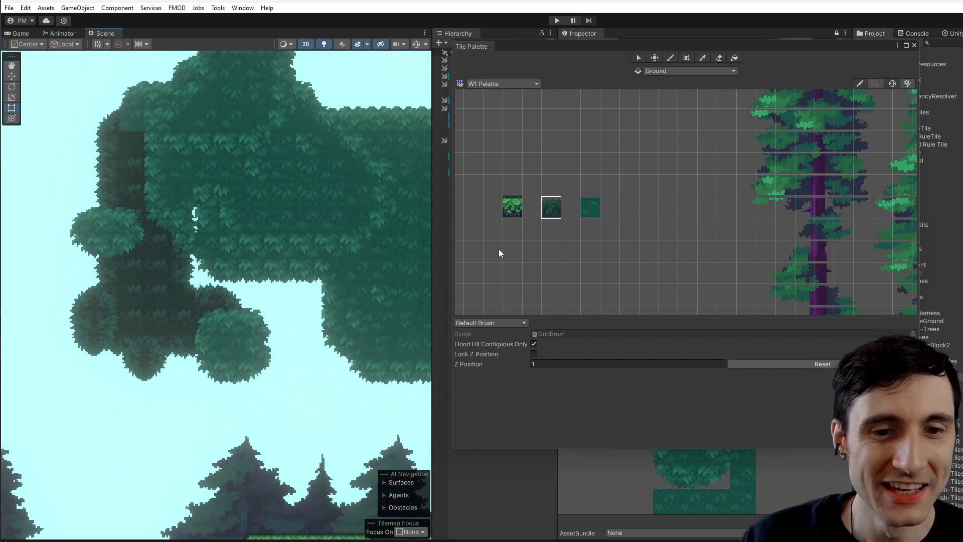
drag(636, 147, 718, 241)
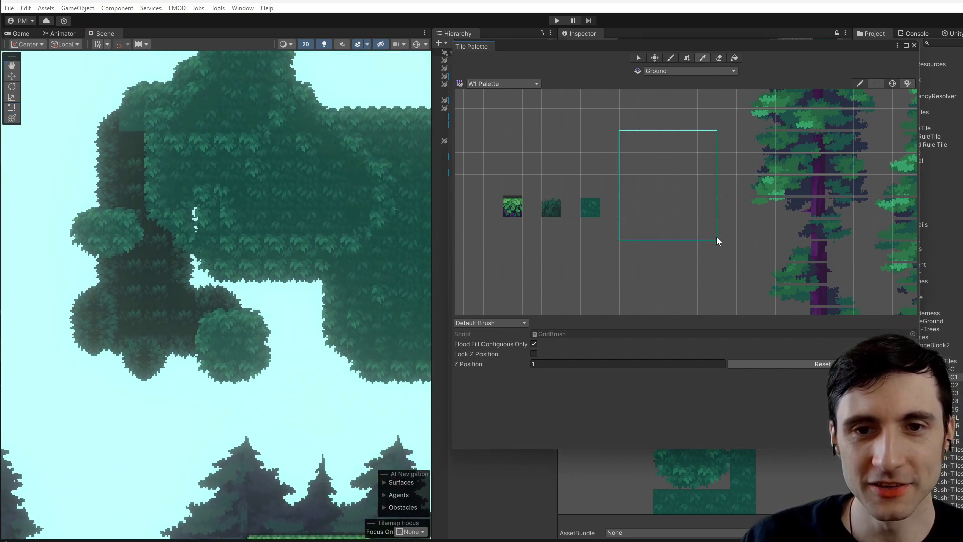
click(719, 59)
mouse_move(260, 195)
mouse_down()
mouse_move(161, 278)
mouse_move(319, 292)
mouse_up()
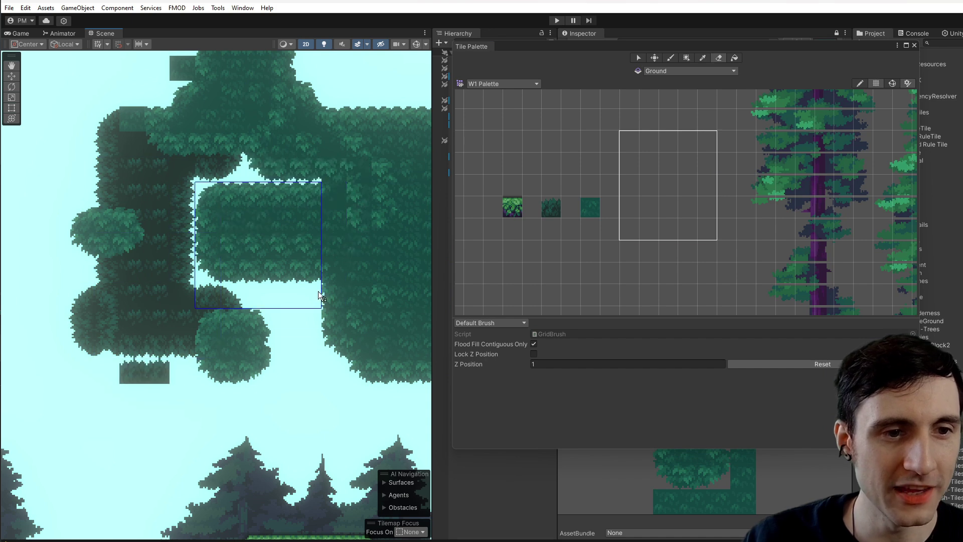
scroll(319, 293, down, 3)
middle_drag(429, 322, 364, 320)
mouse_move(371, 321)
mouse_down()
mouse_move(253, 170)
mouse_move(130, 356)
mouse_up()
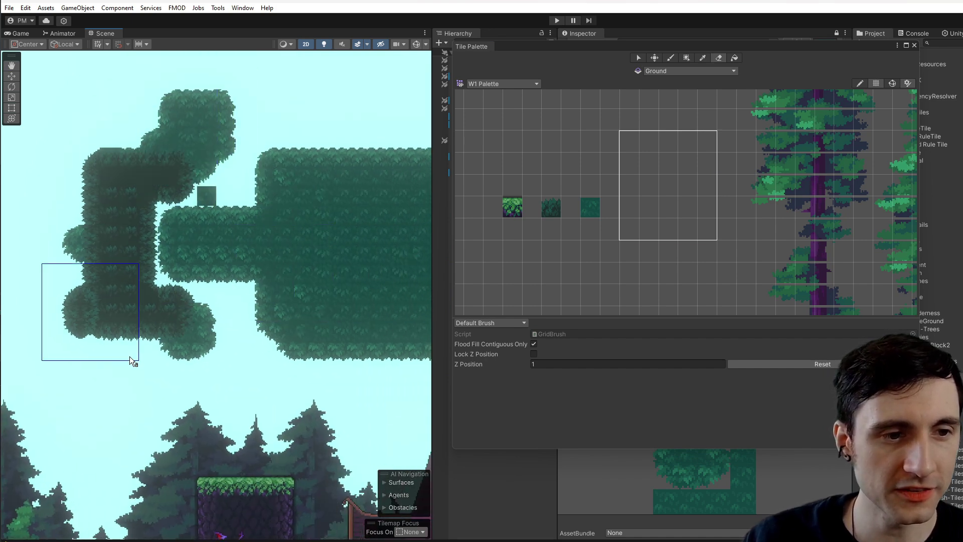
scroll(354, 293, down, 2)
middle_drag(353, 293, 266, 283)
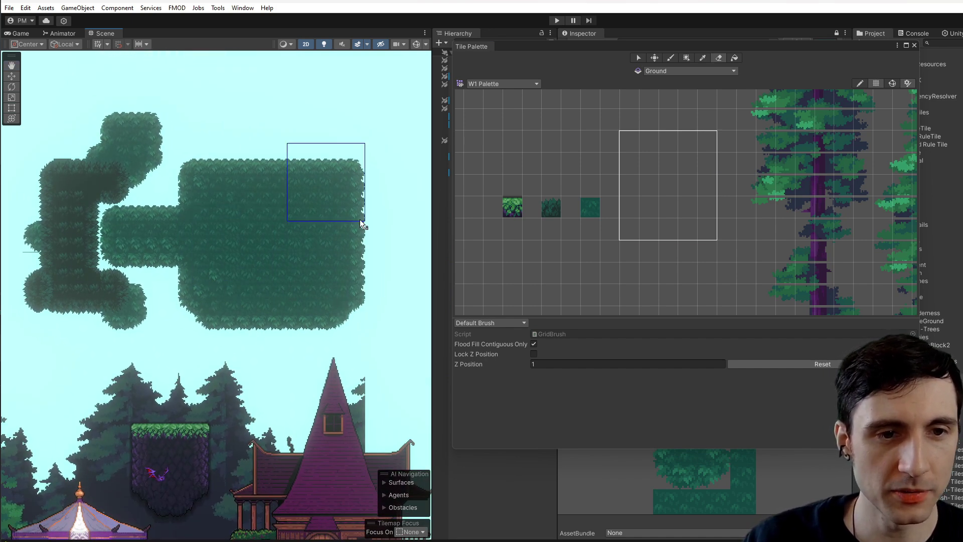
Reset brush Z Position to 0, clear the remaining connectors, and bring up The Last Phoenix Kickstarter page
click(553, 363)
text(0)
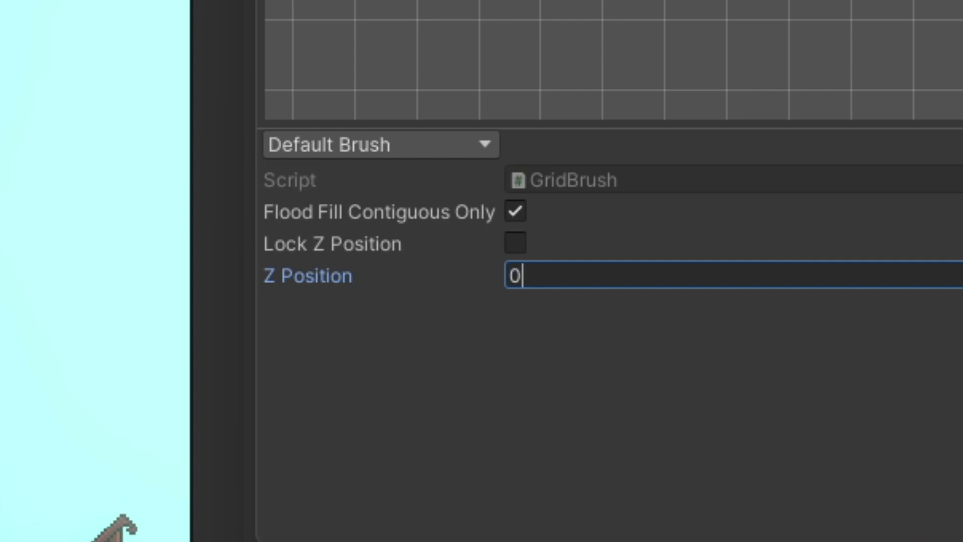
key(Return)
mouse_move(108, 196)
mouse_down()
mouse_move(87, 227)
mouse_move(311, 353)
mouse_move(346, 344)
mouse_up()
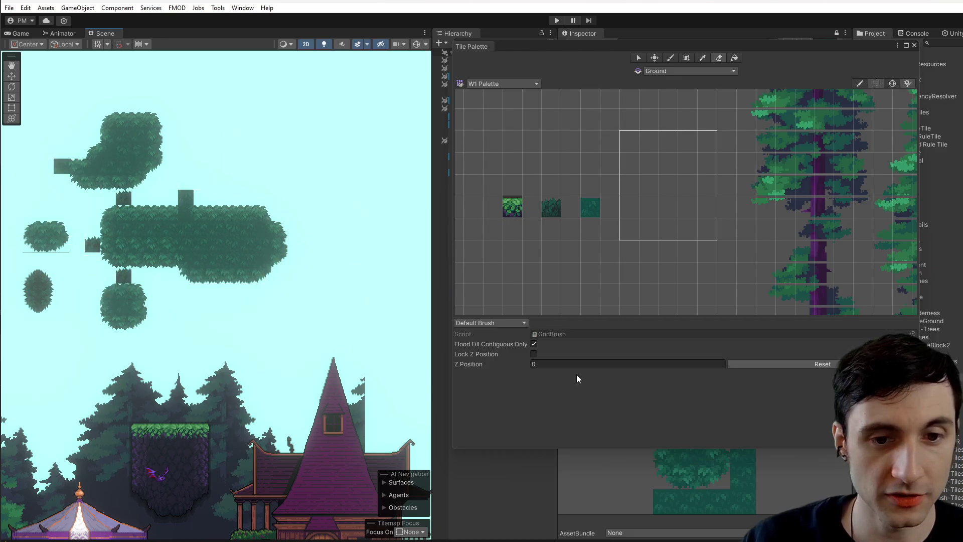
click(554, 364)
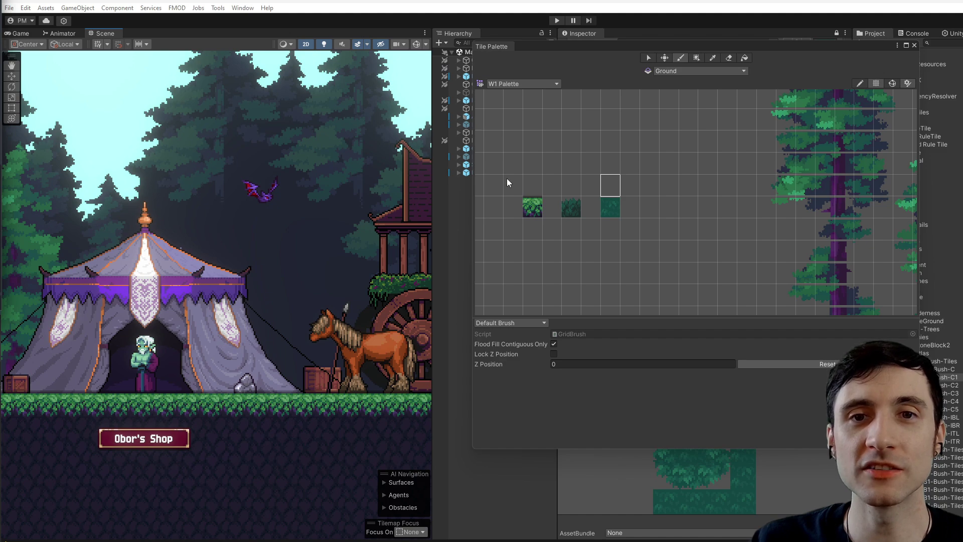
key(alt+Tab)
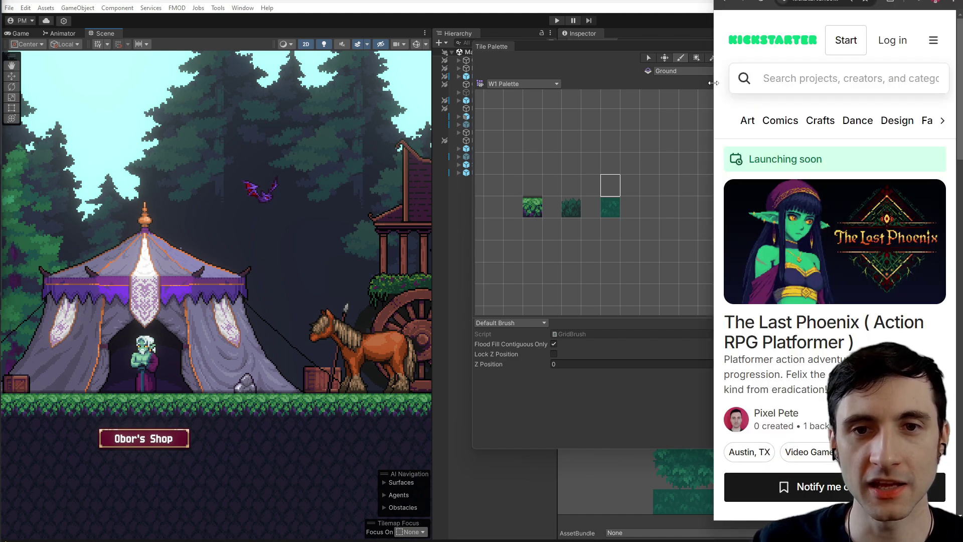
drag(713, 83, 3, 95)
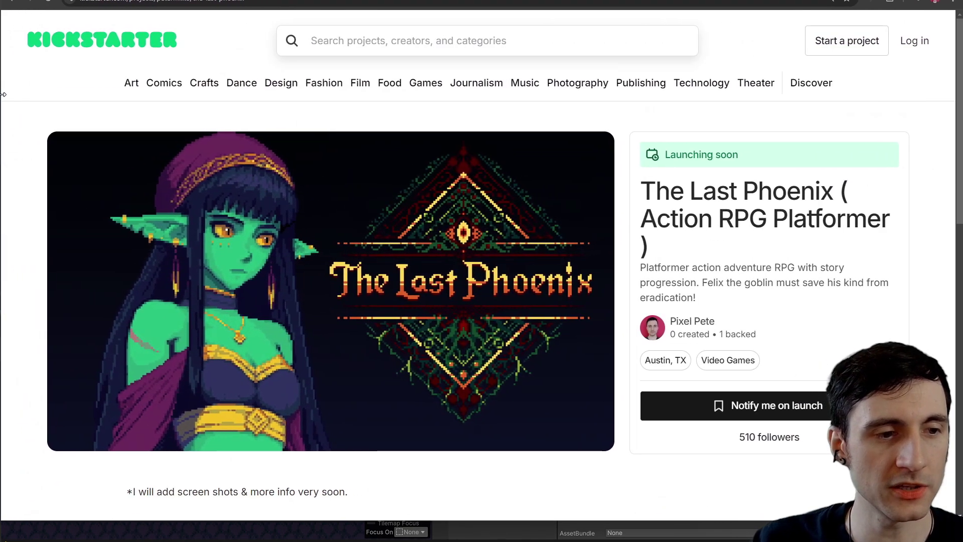